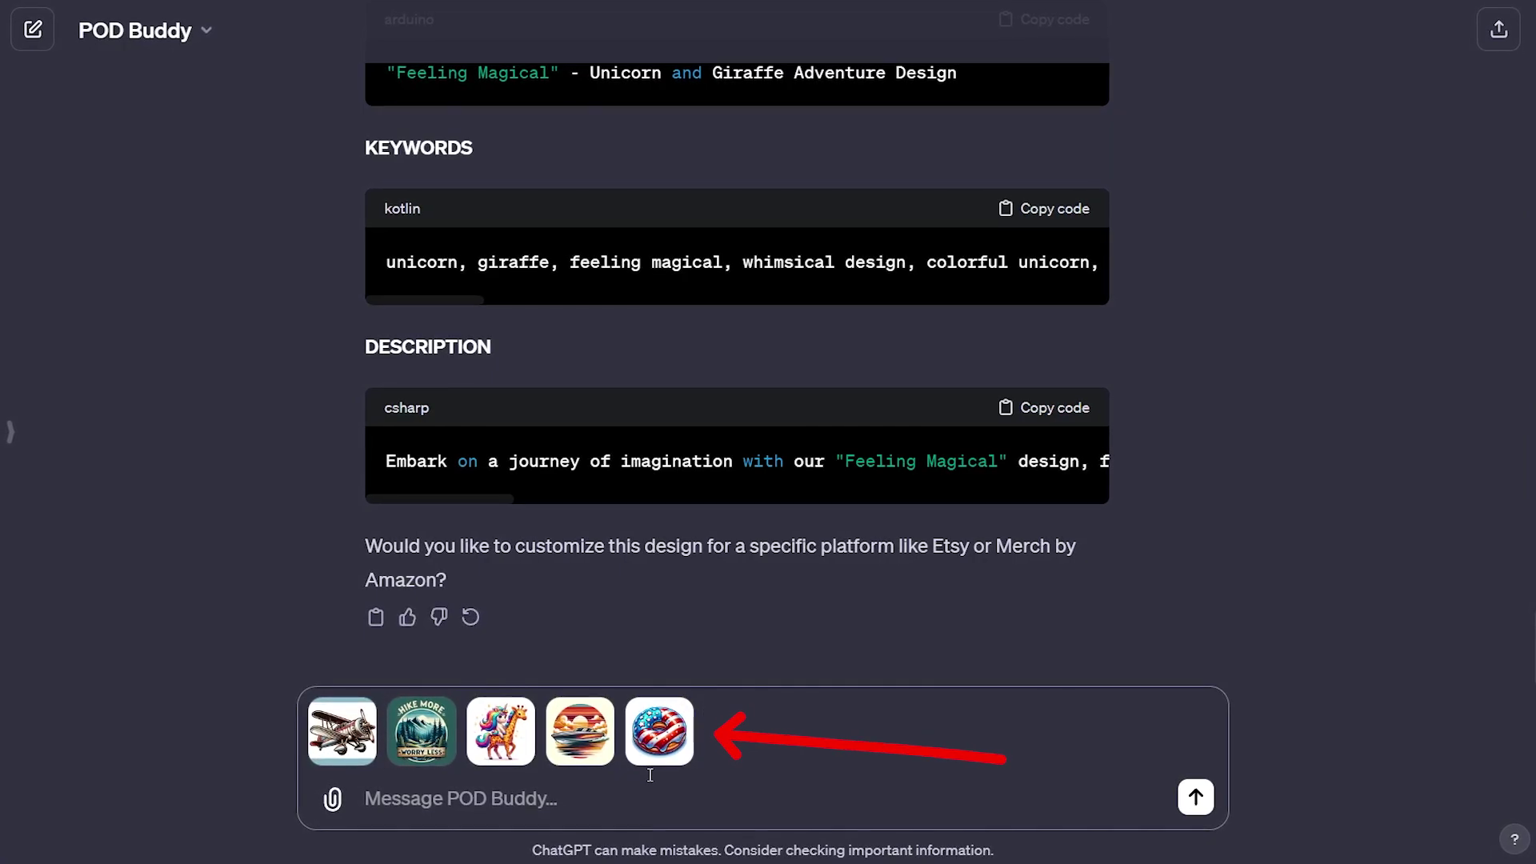
# Send the five attached design images to POD Buddy.
pyautogui.press('Return')
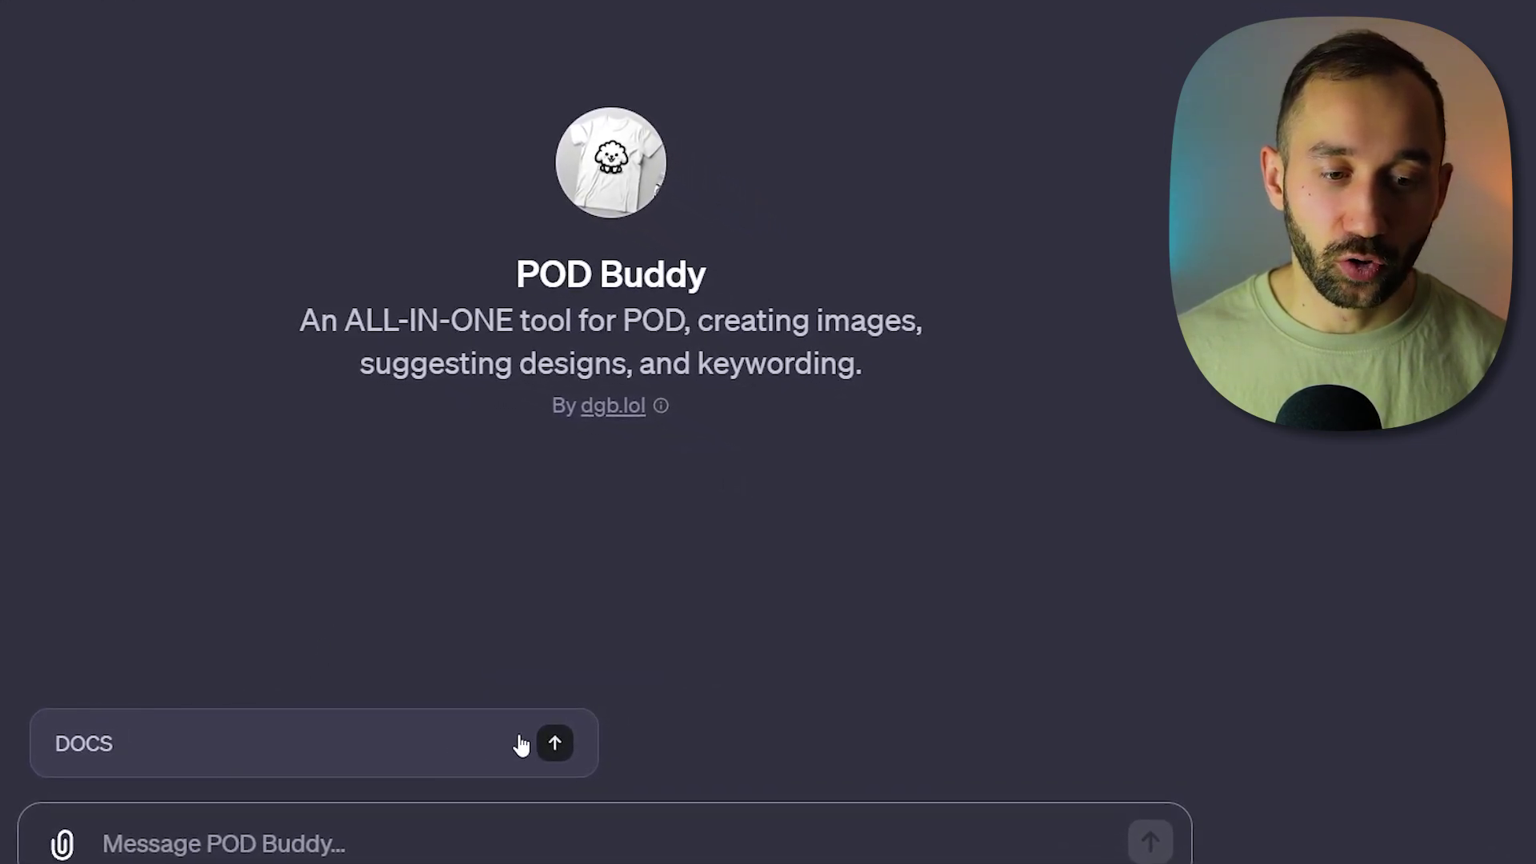
# Send the DOCS conversation starter to get POD Buddy's five-point usage guide.
pyautogui.click(559, 744)
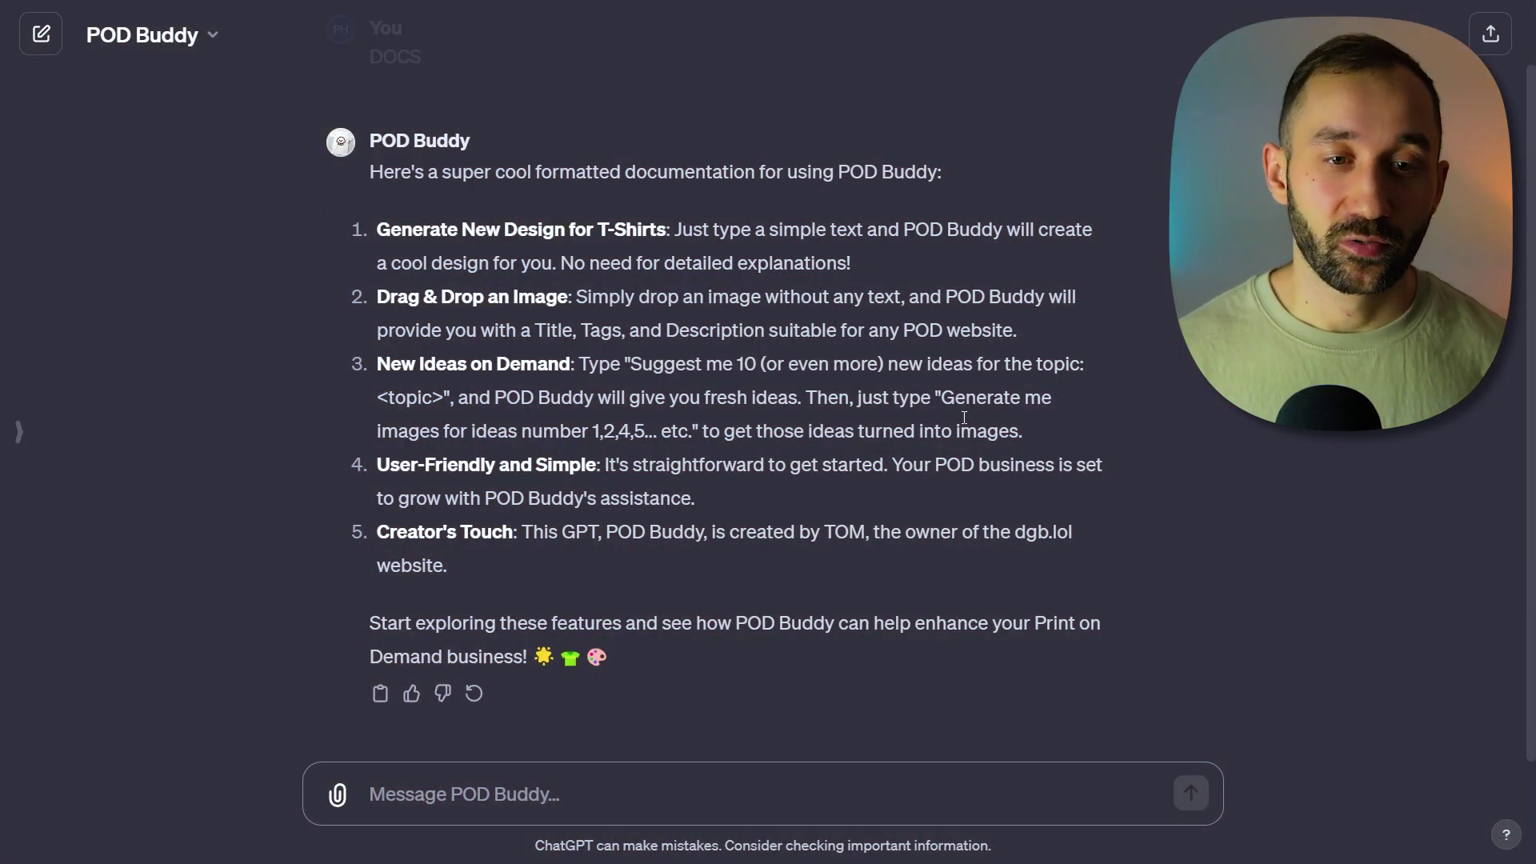
# Ask POD Buddy for a 'usa themed donut' design.
pyautogui.click(559, 772)
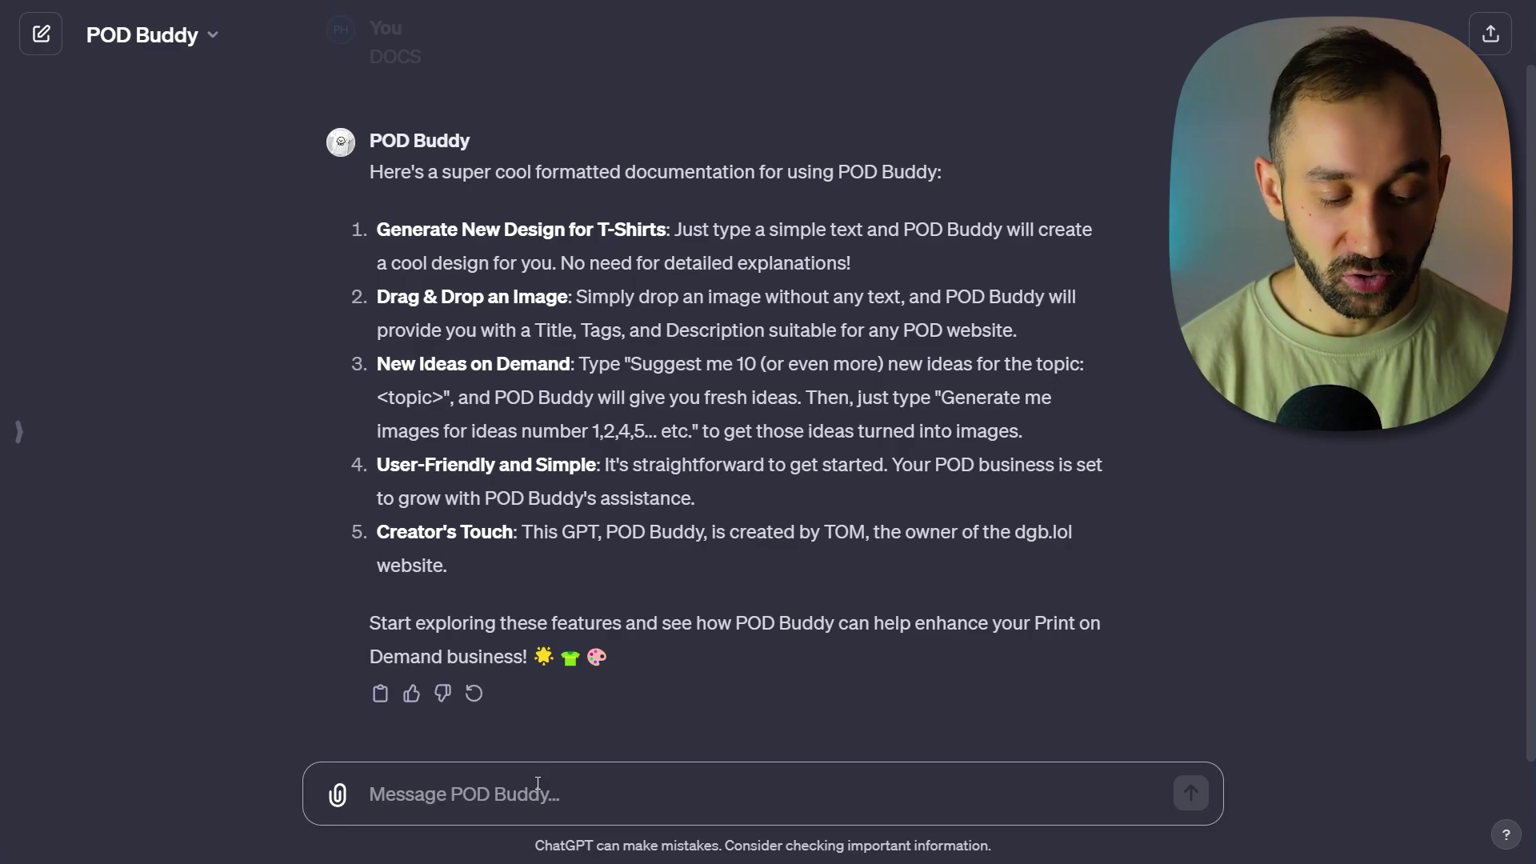
pyautogui.write('usa')
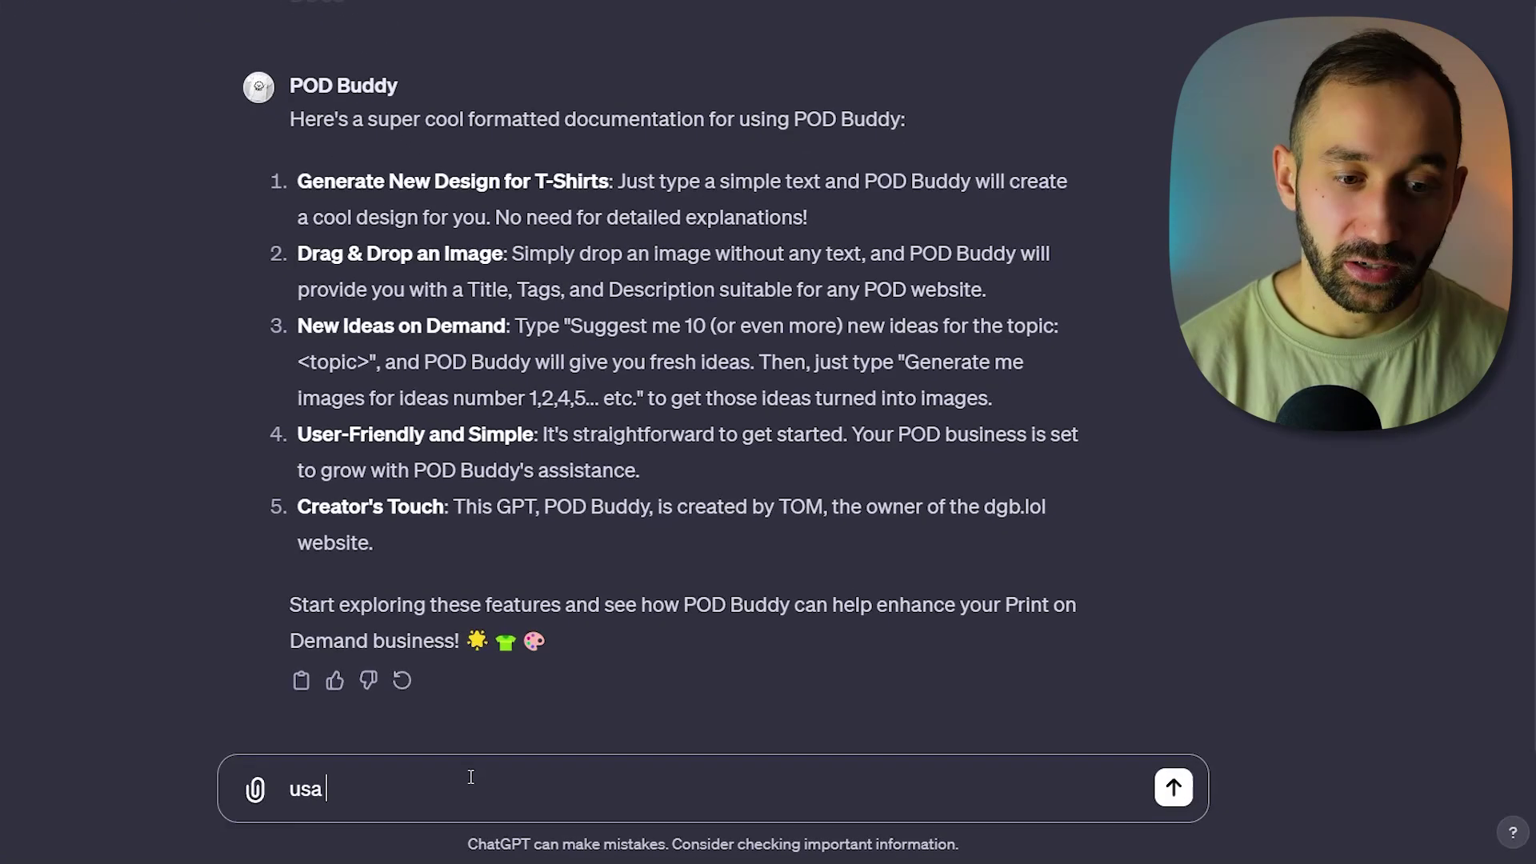
pyautogui.write(' theme')
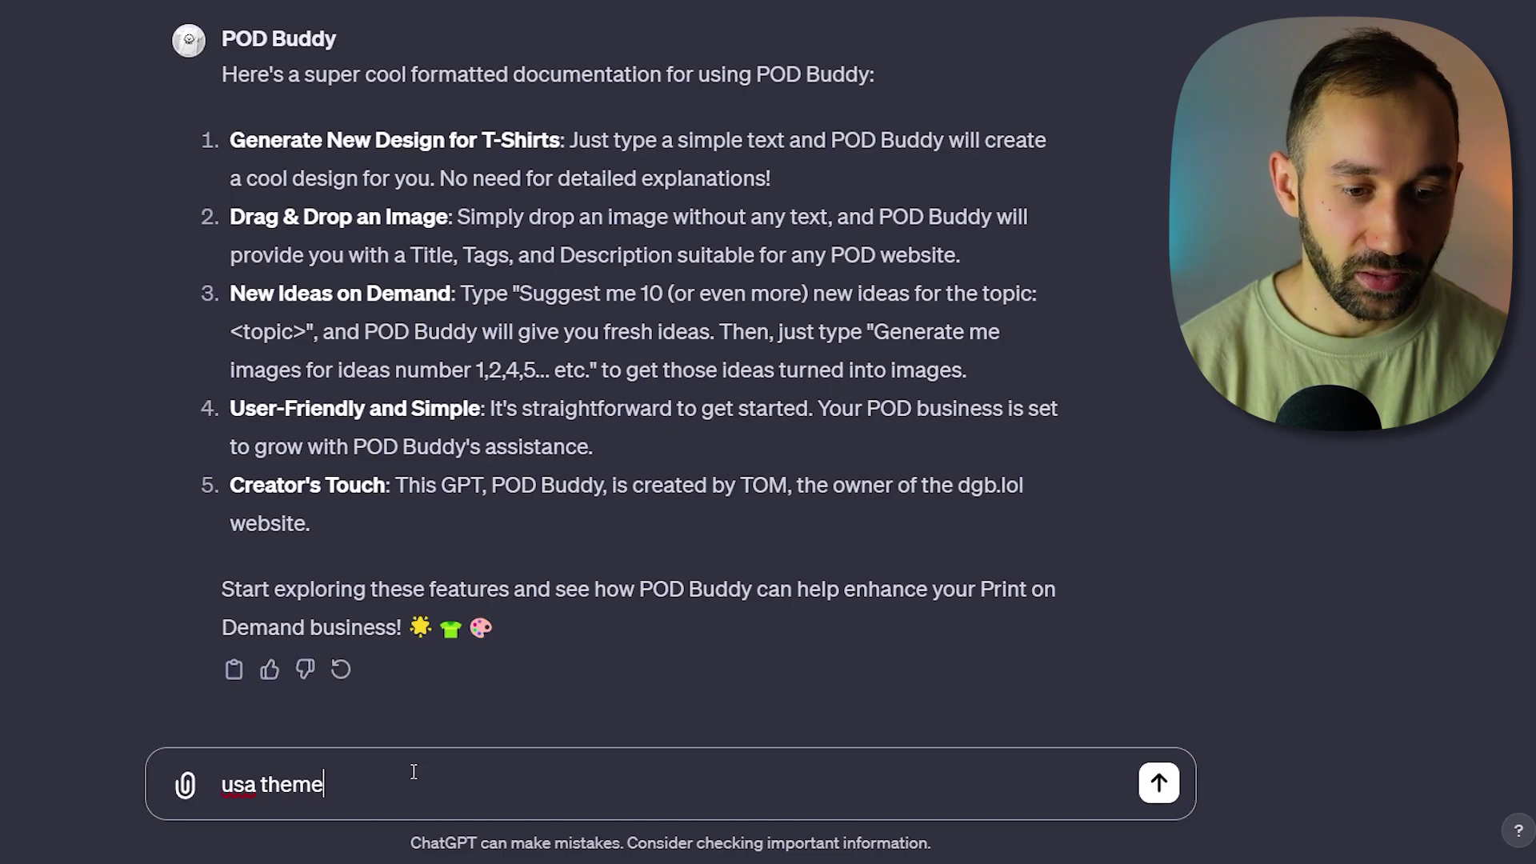
pyautogui.write('d donut')
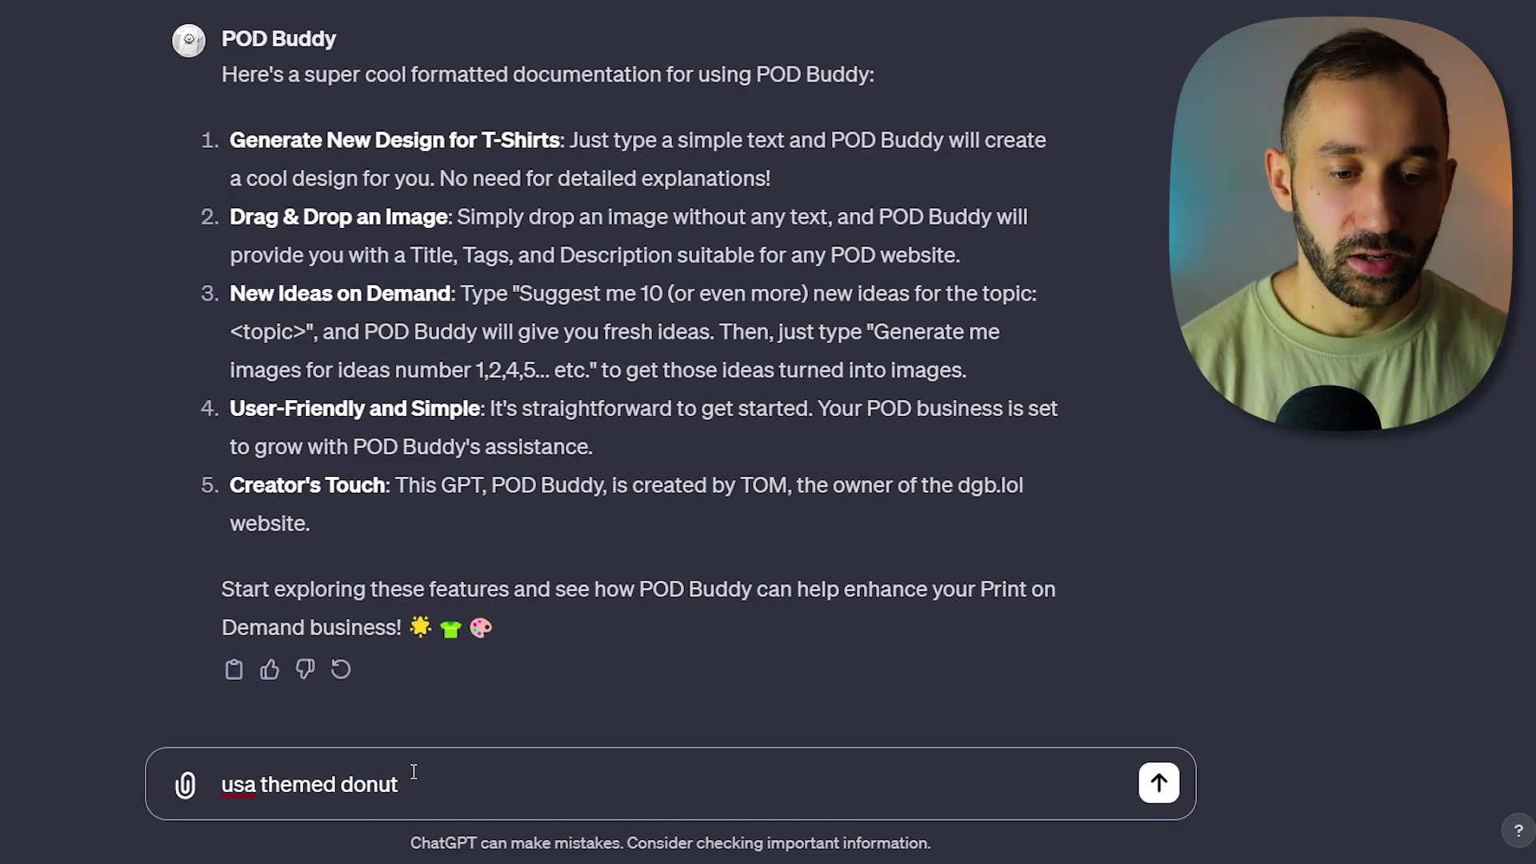
pyautogui.press('Return')
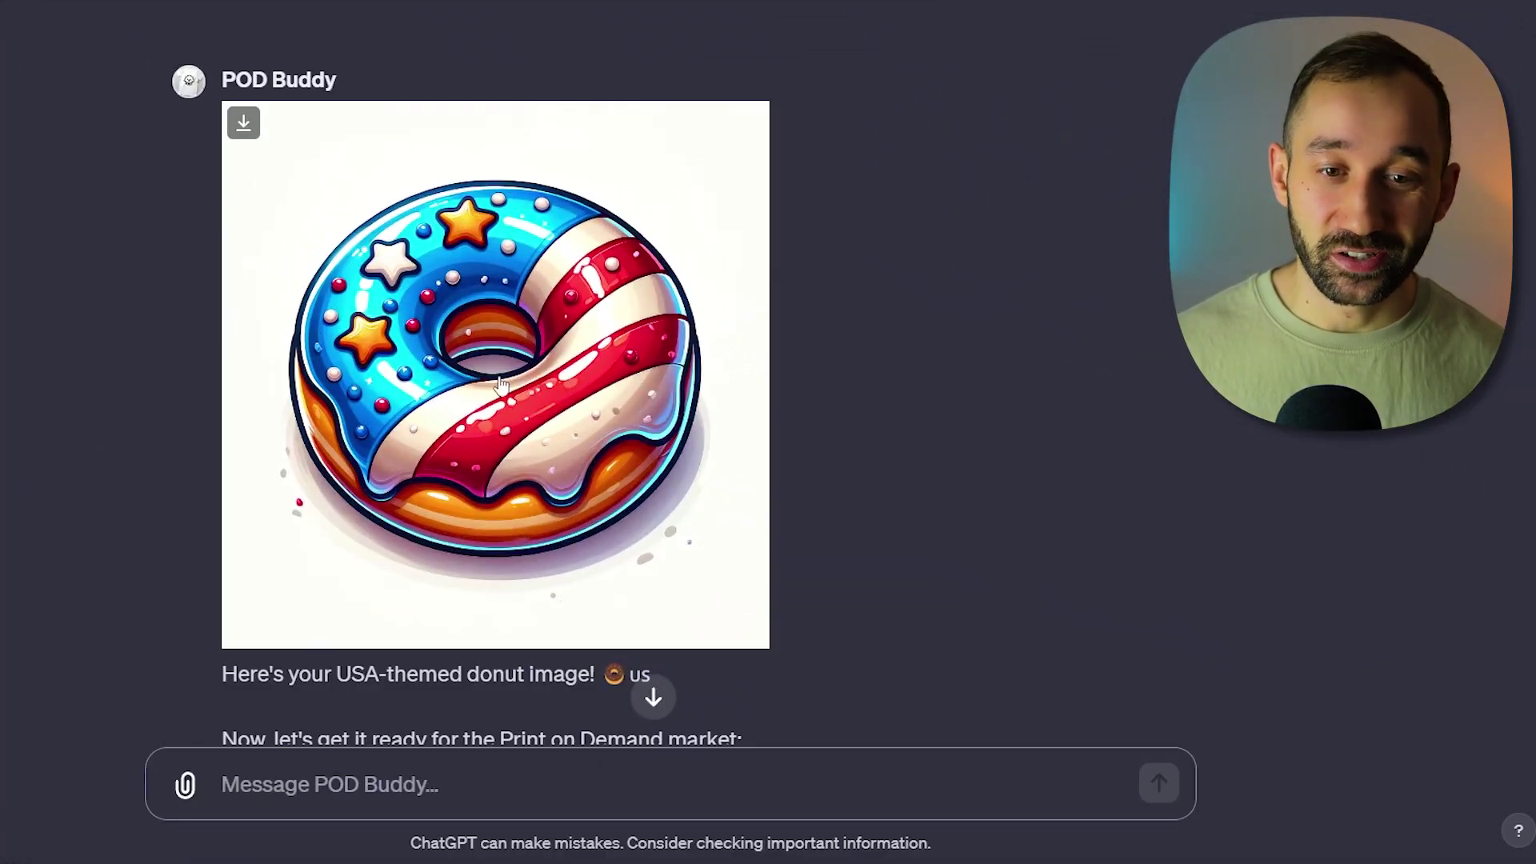
# Review the donut design reply and select the words 'Merch by Amazon'.
pyautogui.scroll(-2, 696, 464)
pyautogui.scroll(1, 640, 416)
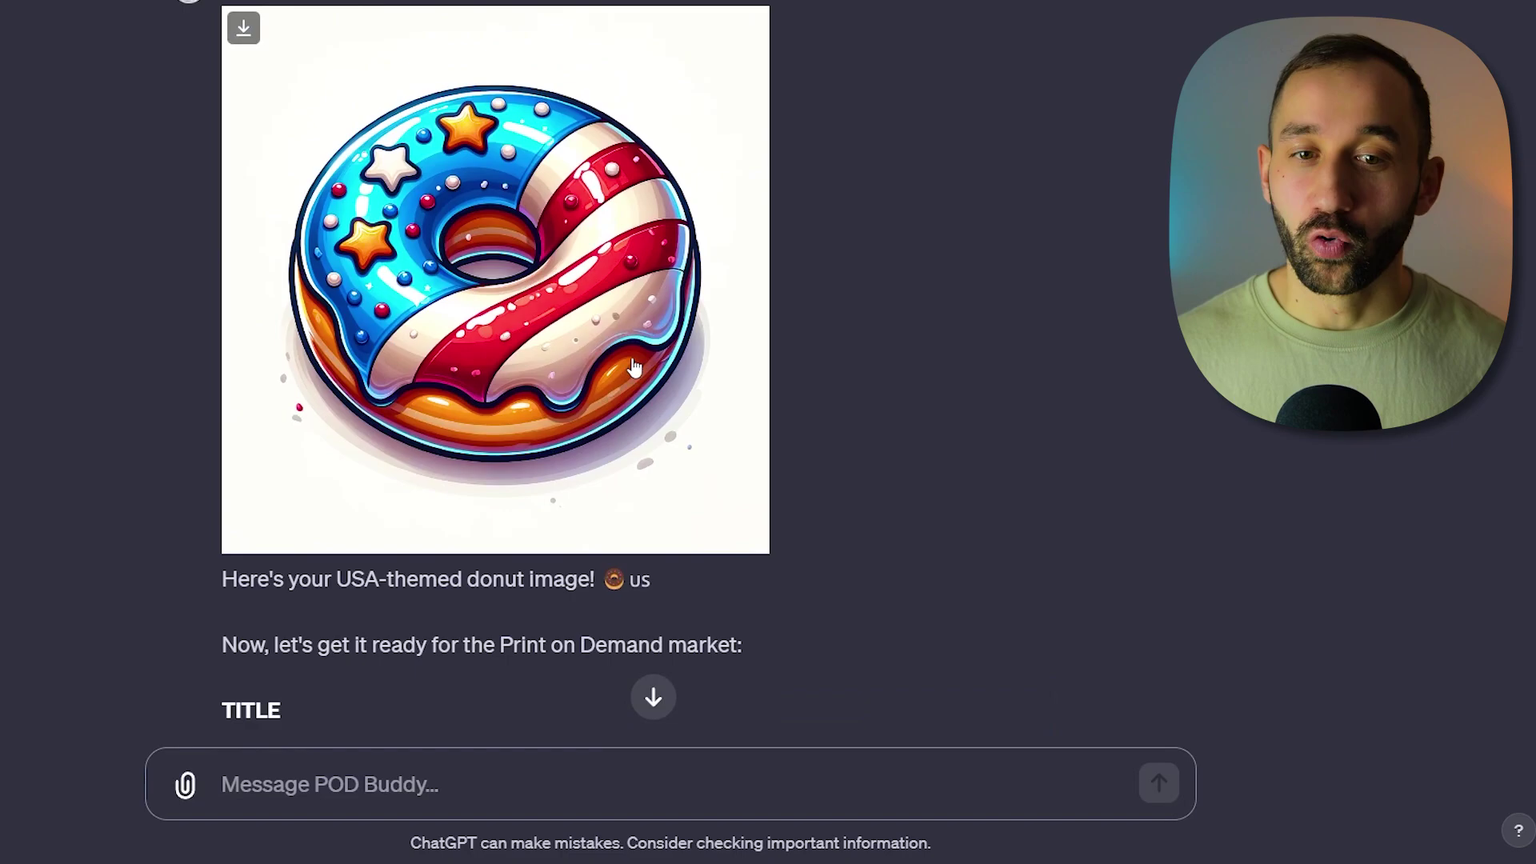
pyautogui.scroll(-4, 592, 370)
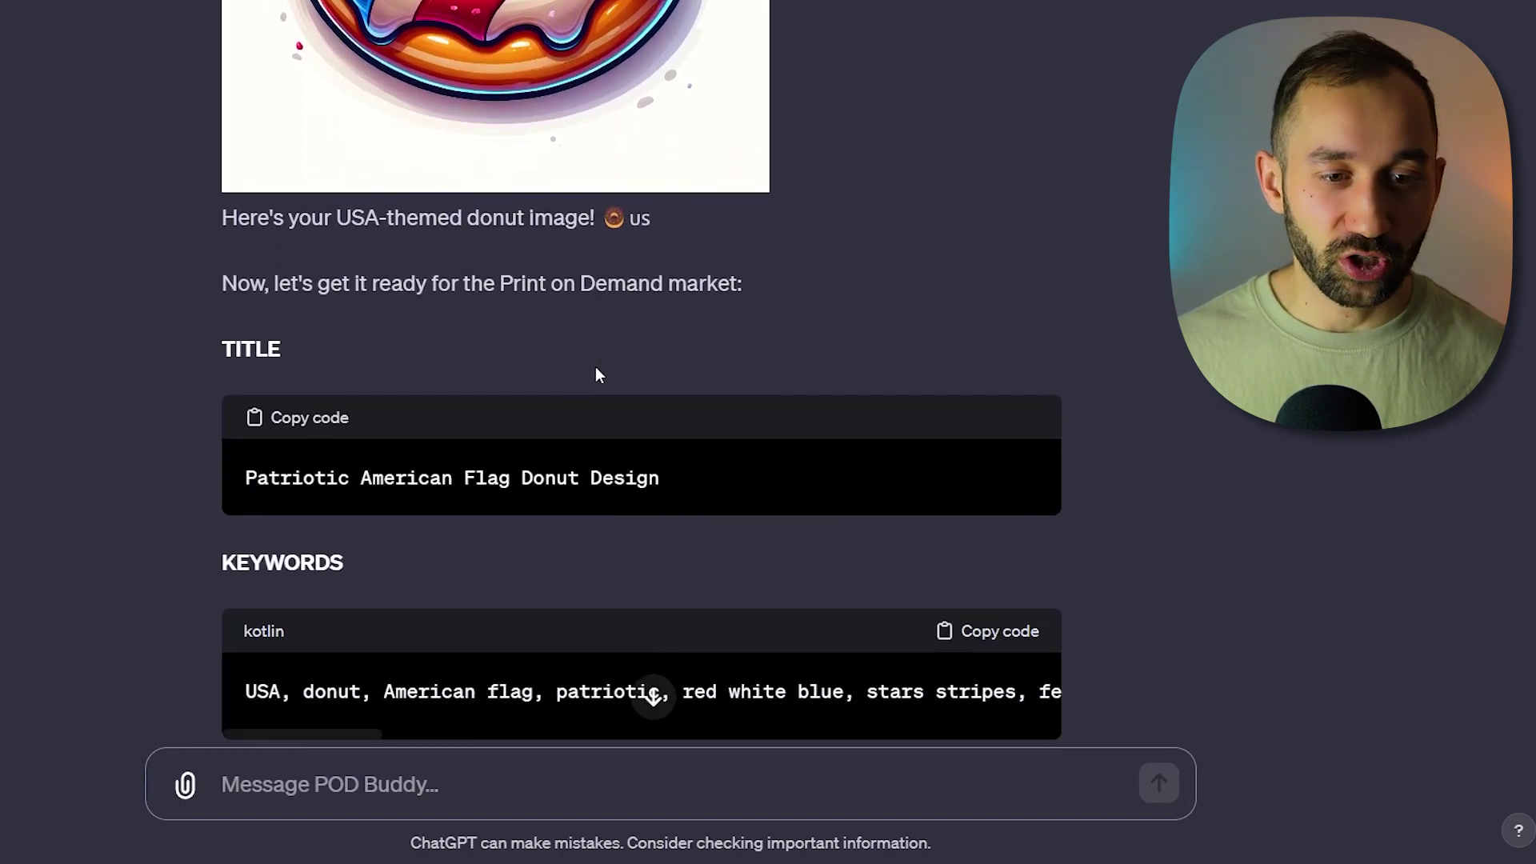
pyautogui.scroll(-2, 285, 352)
pyautogui.scroll(-3, 356, 426)
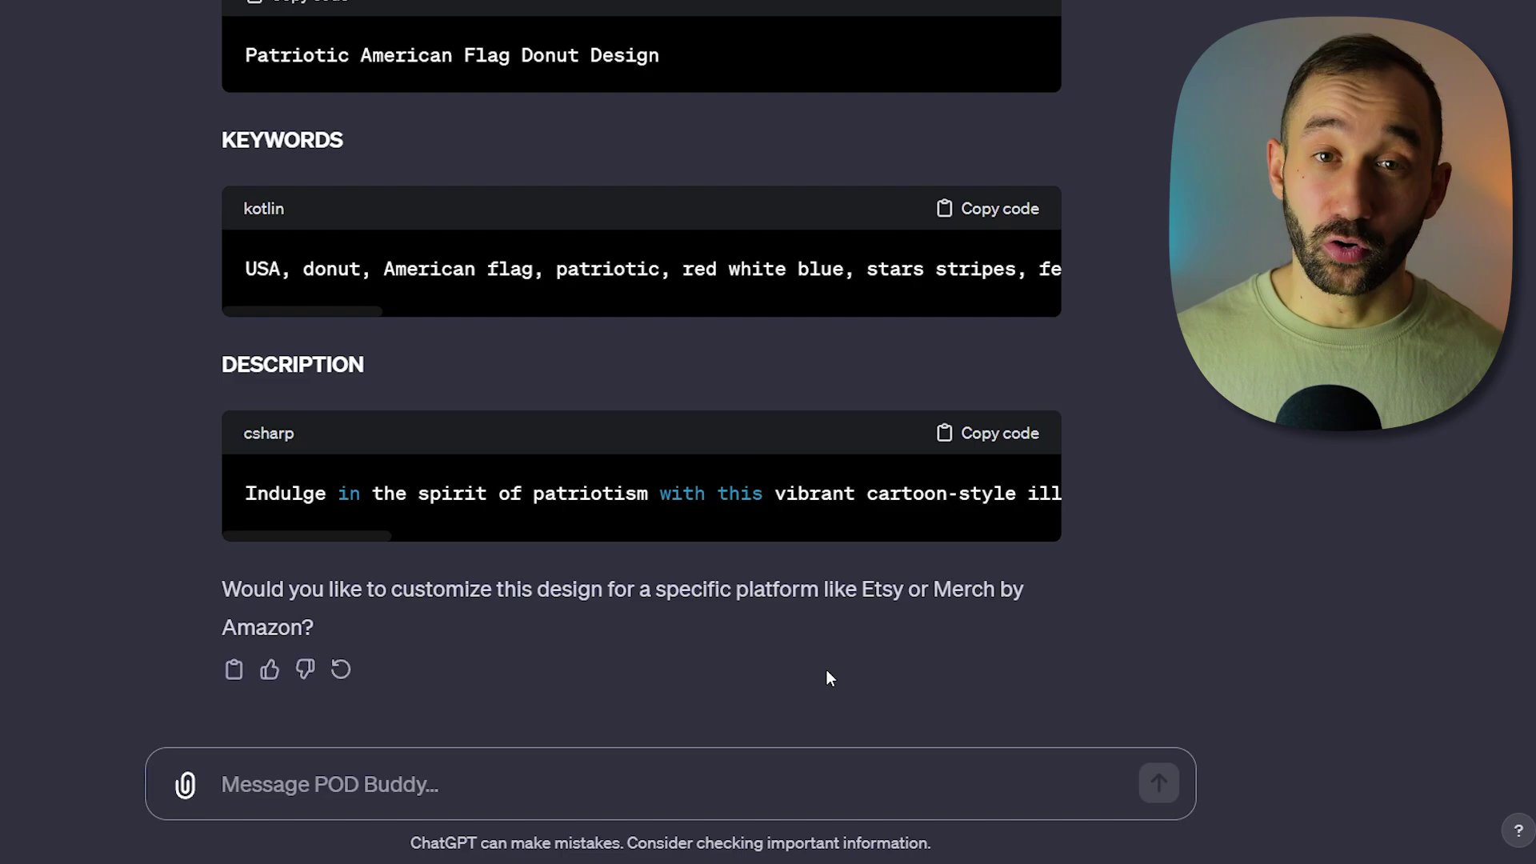
pyautogui.moveTo(930, 588); pyautogui.dragTo(883, 650)
pyautogui.hotkey('ctrl', 'c')
# Reply 'yes please for Merch by Amazon' to tailor the donut listing.
pyautogui.click(274, 800)
pyautogui.write('yes please for')
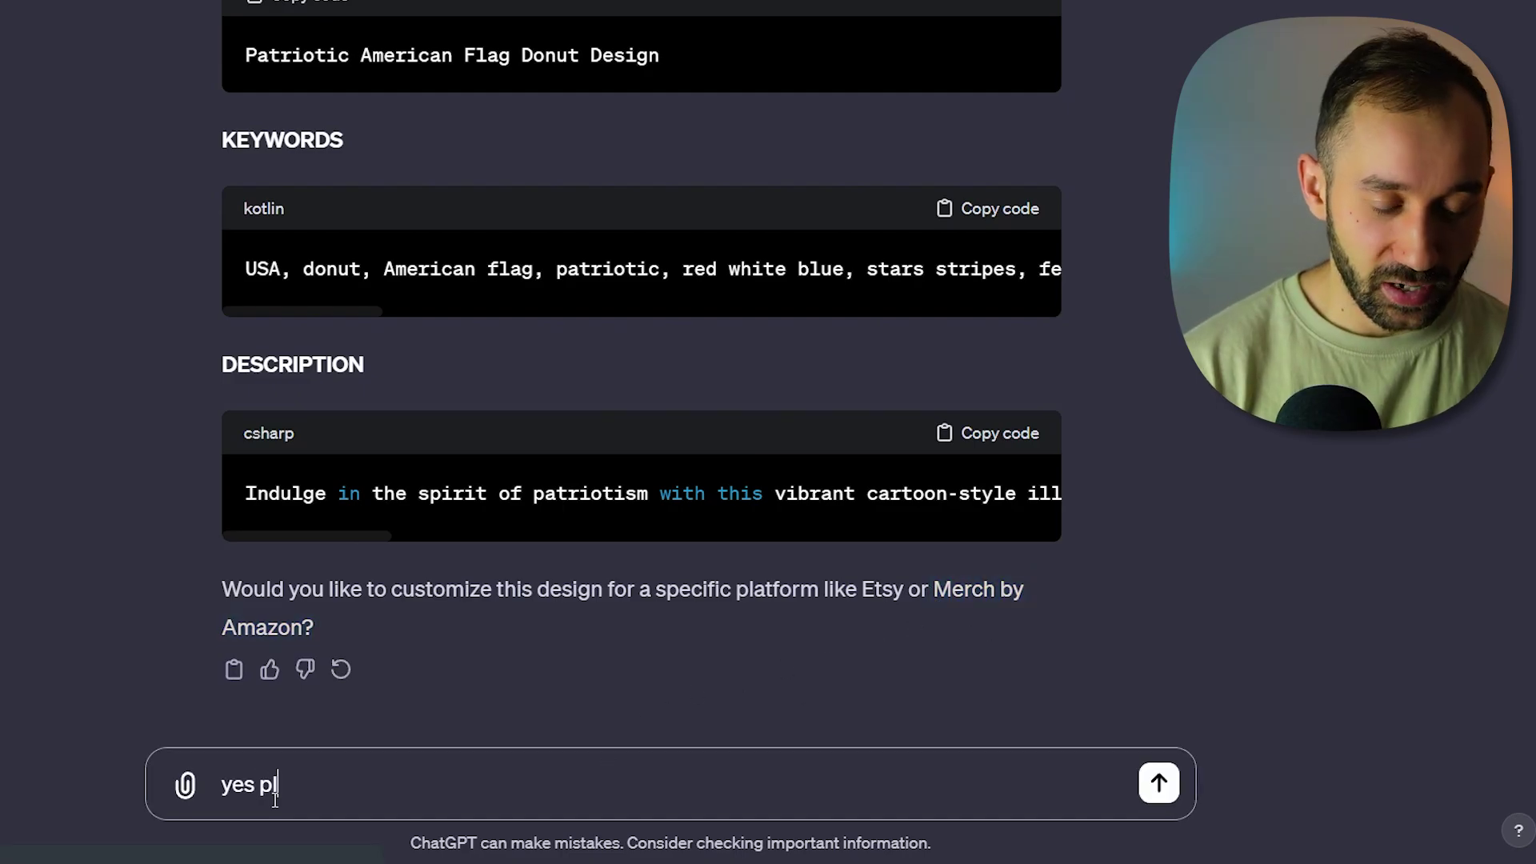
pyautogui.hotkey('ctrl', 'v')
pyautogui.press('Return')
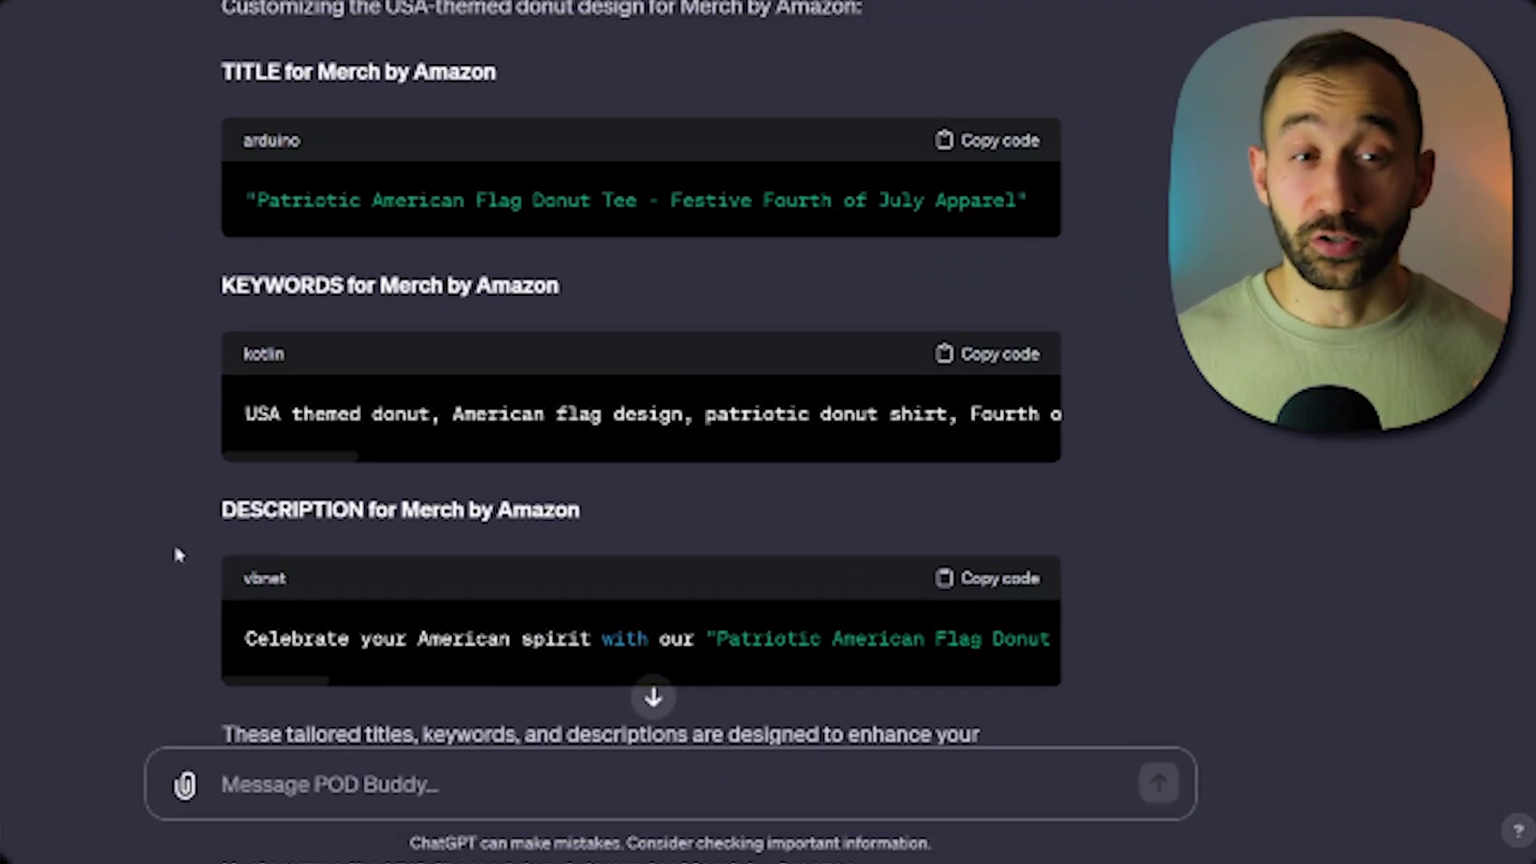
# Copy the Merch by Amazon title, keywords and description code blocks.
pyautogui.scroll(-1, 184, 544)
pyautogui.scroll(-1, 224, 544)
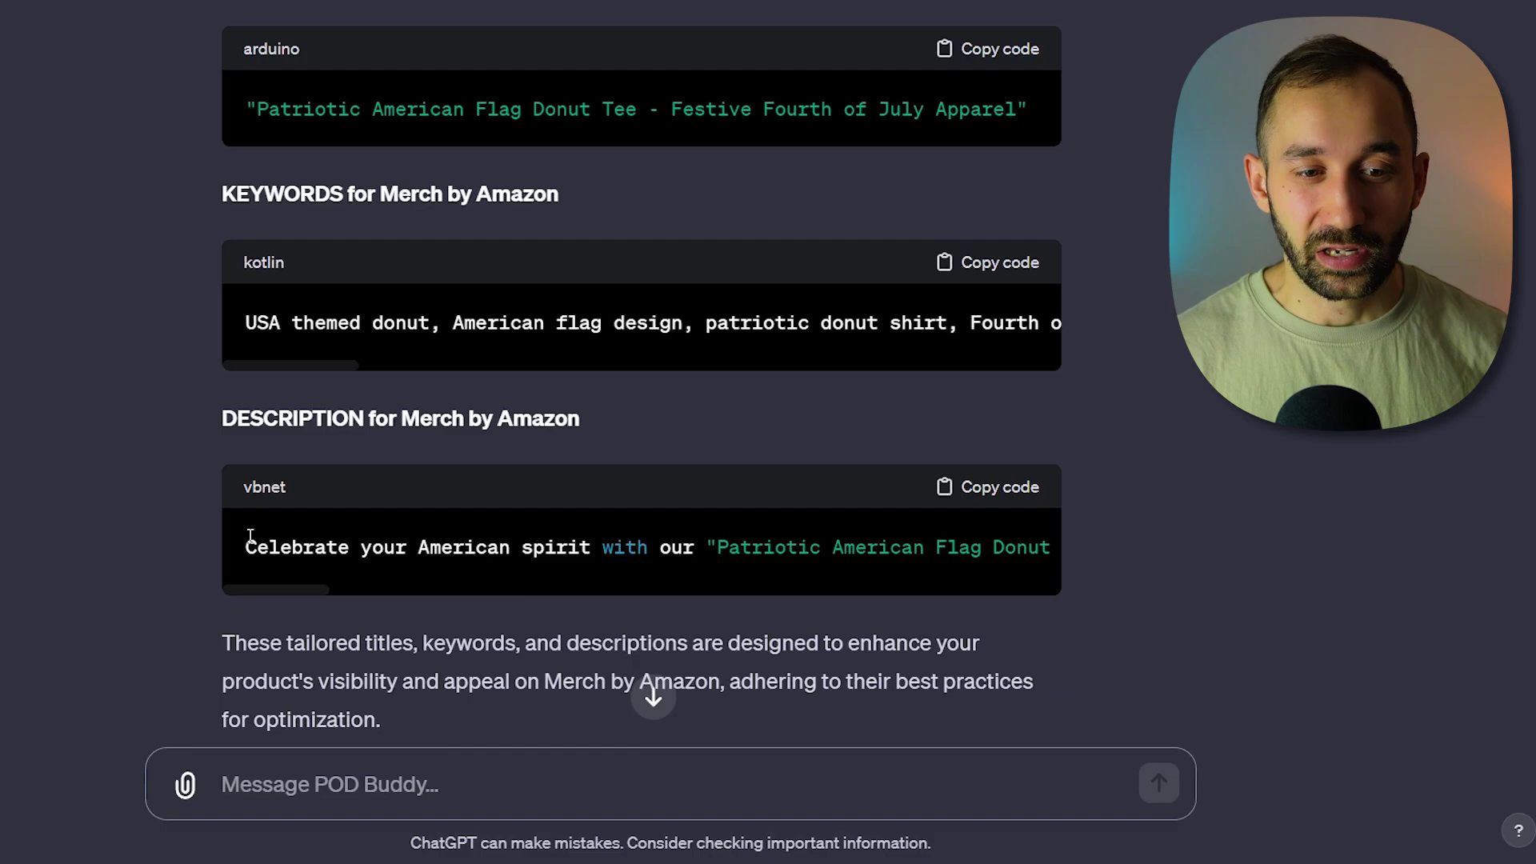
pyautogui.scroll(-1, 191, 534)
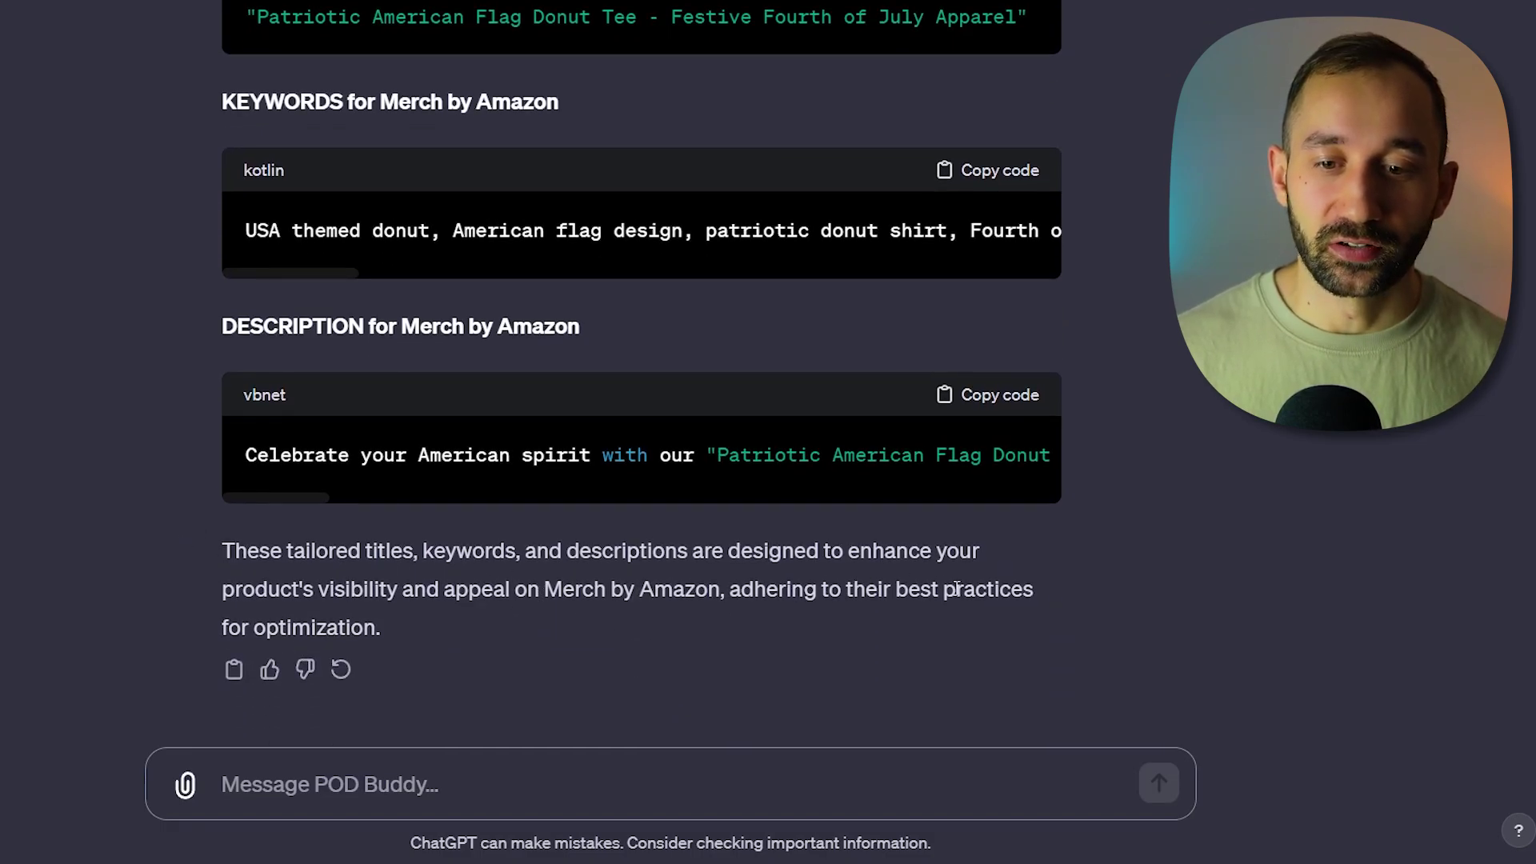
pyautogui.scroll(4, 340, 676)
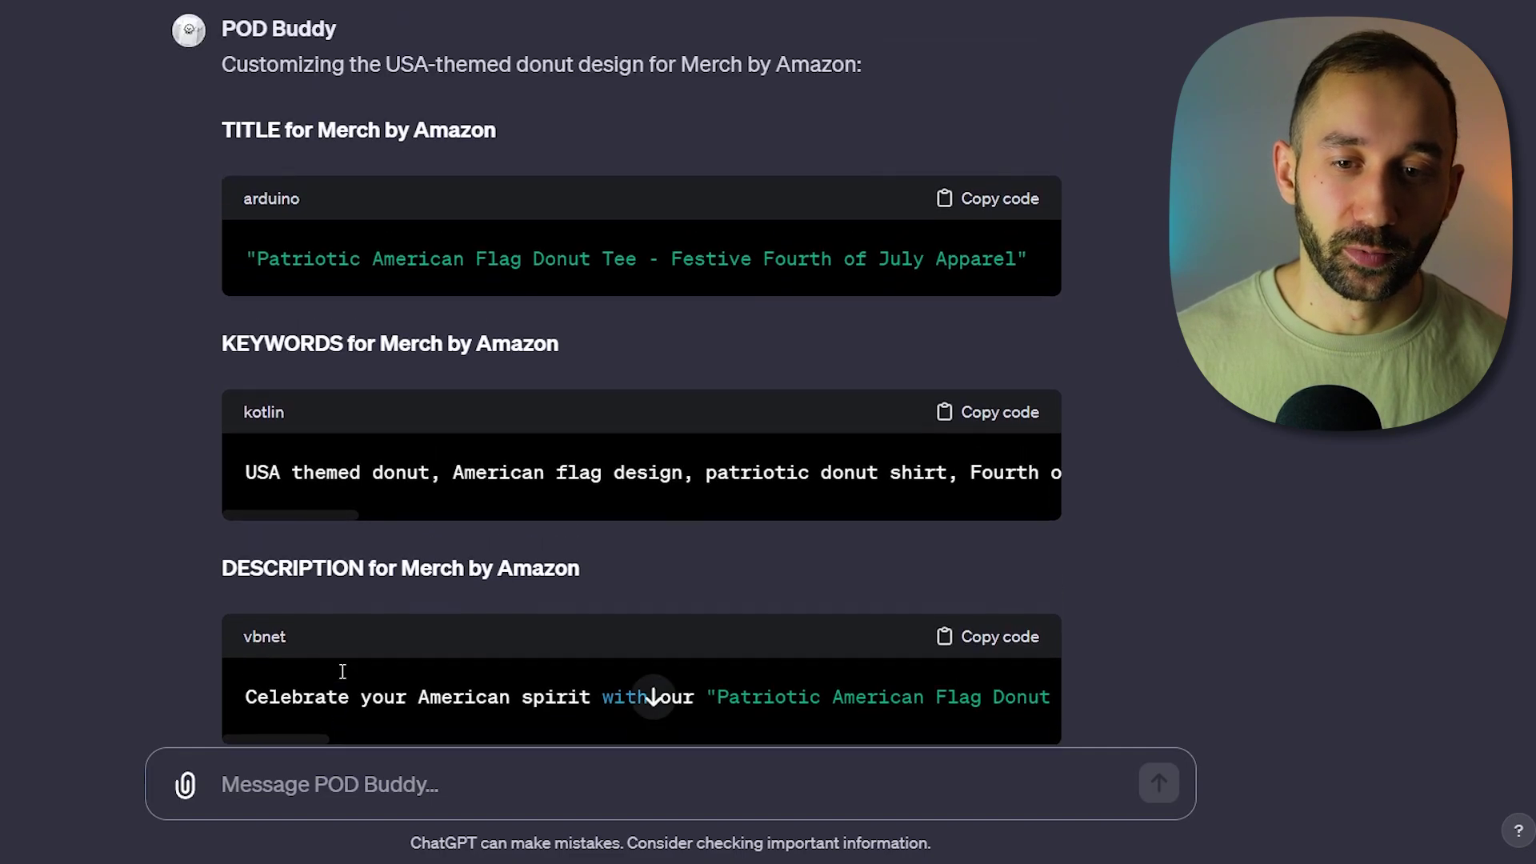
pyautogui.scroll(-1, 924, 268)
pyautogui.click(1031, 233)
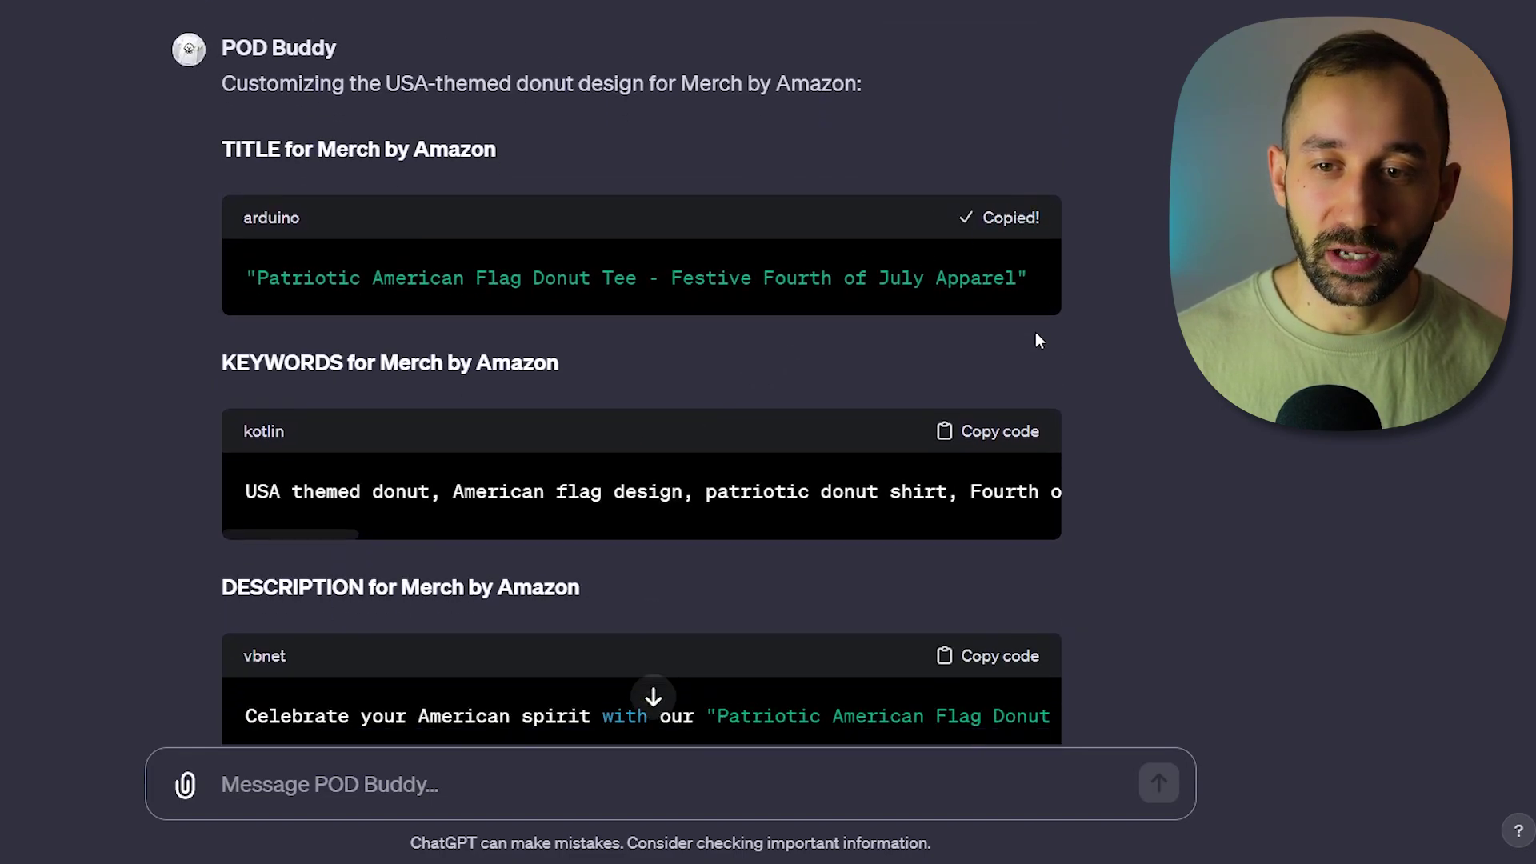
pyautogui.scroll(-2, 1035, 336)
pyautogui.click(1022, 351)
pyautogui.scroll(-2, 1015, 384)
pyautogui.scroll(-1, 1011, 422)
pyautogui.click(1013, 396)
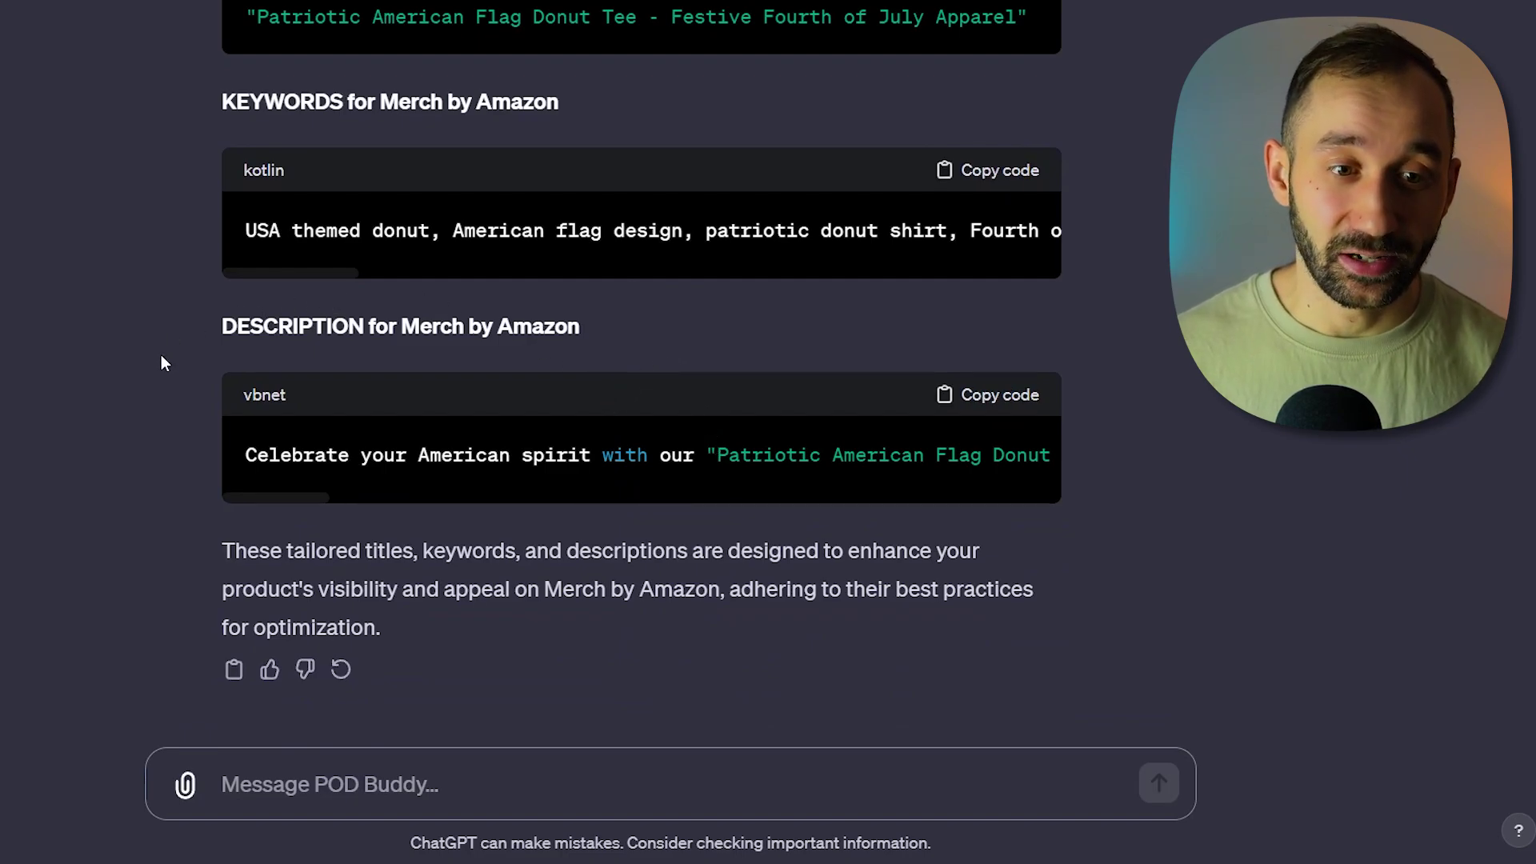
# Request a 'vintage sunset with a speedboat' design and review the Retro Sunset Speedboat Voyage listing.
pyautogui.click(431, 755)
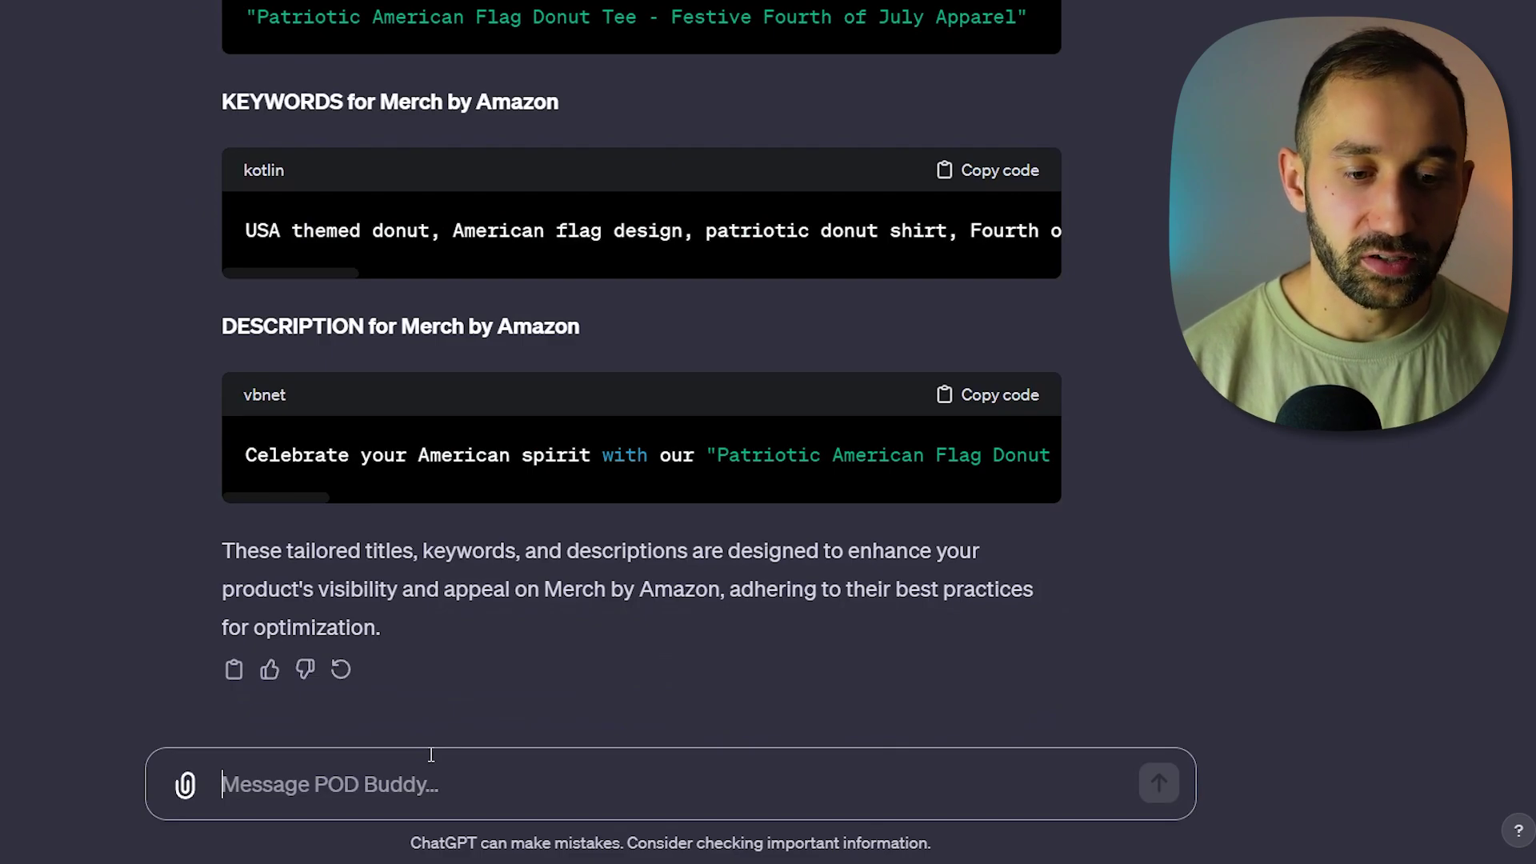
pyautogui.write('vintage')
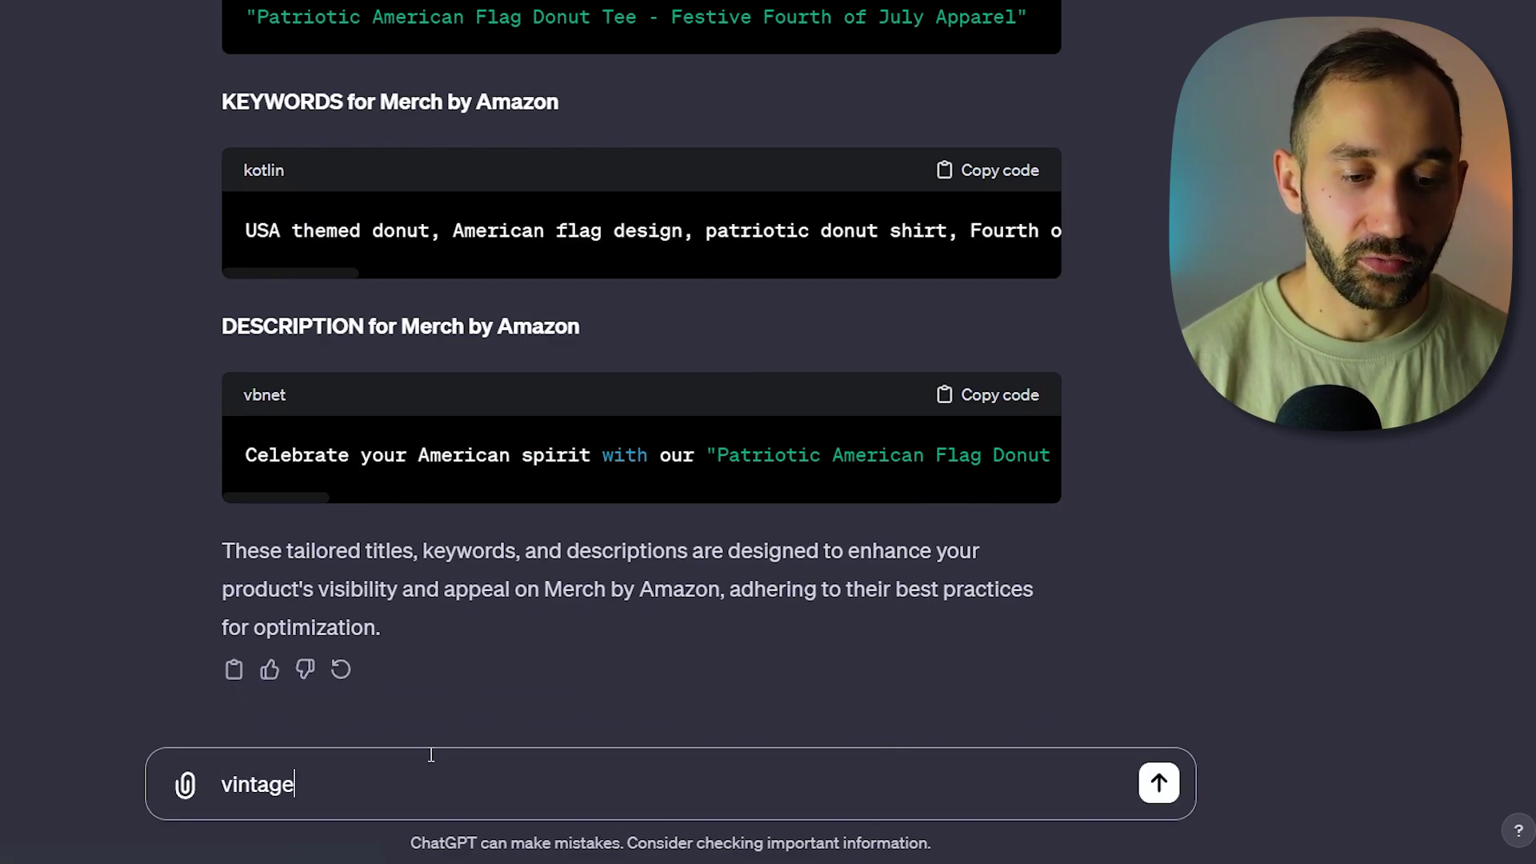
pyautogui.write(' sunset with a spee')
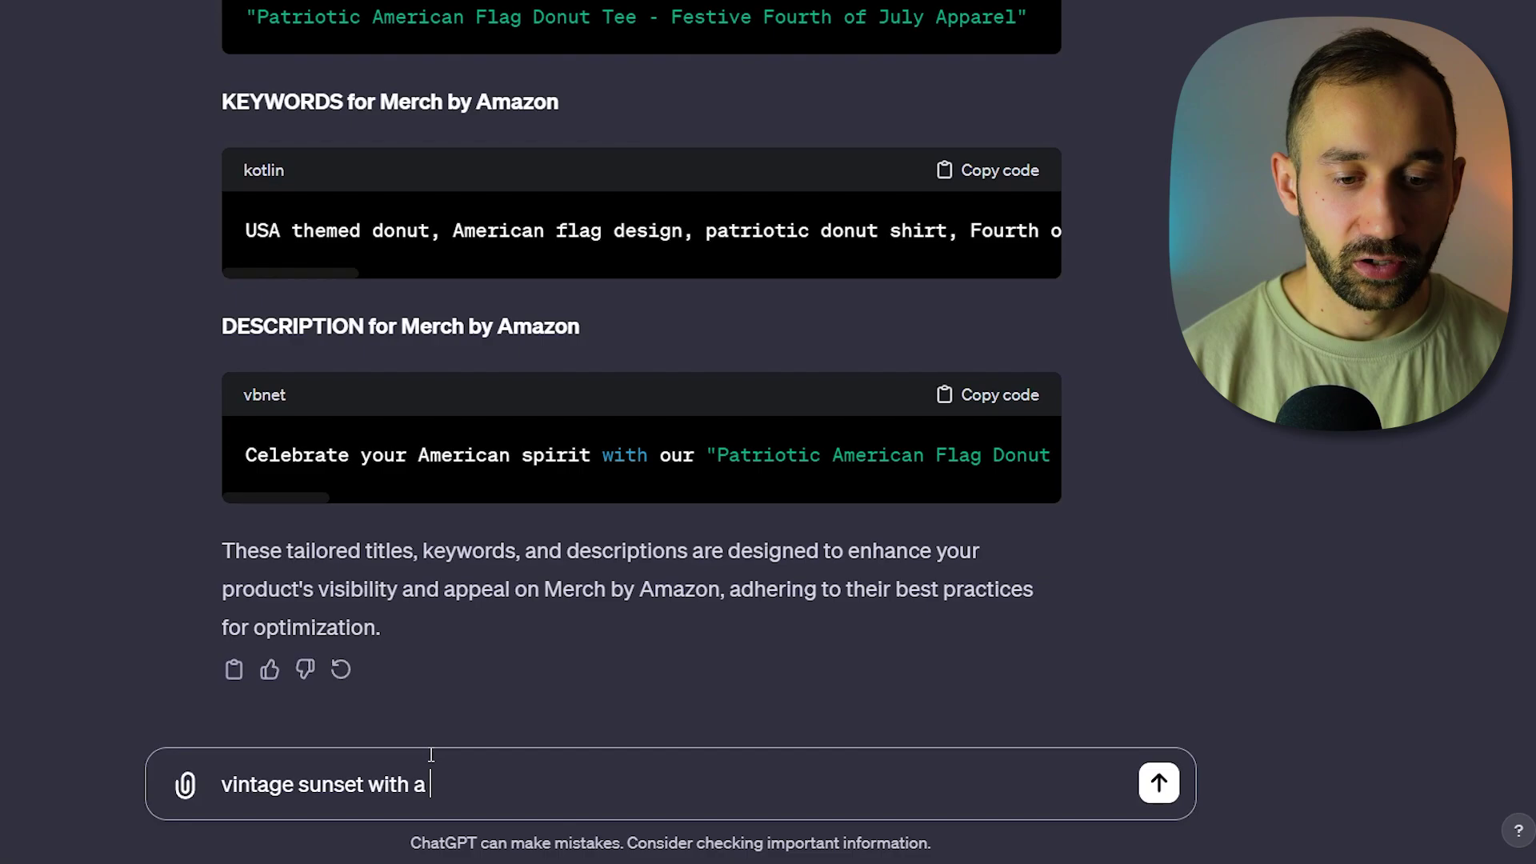
pyautogui.write('dboat')
pyautogui.press('Return')
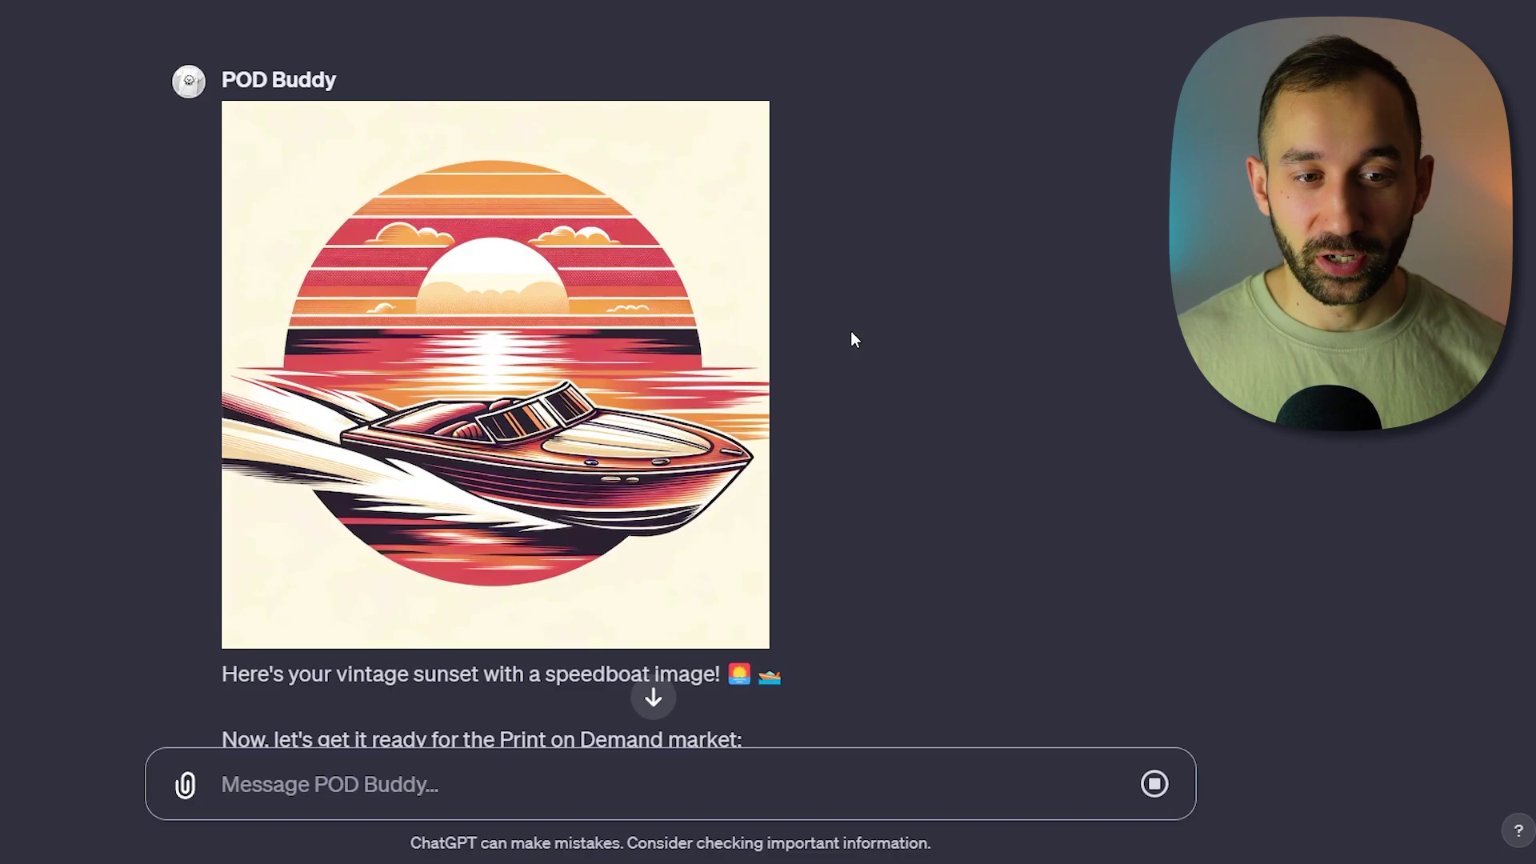
pyautogui.moveTo(224, 392)
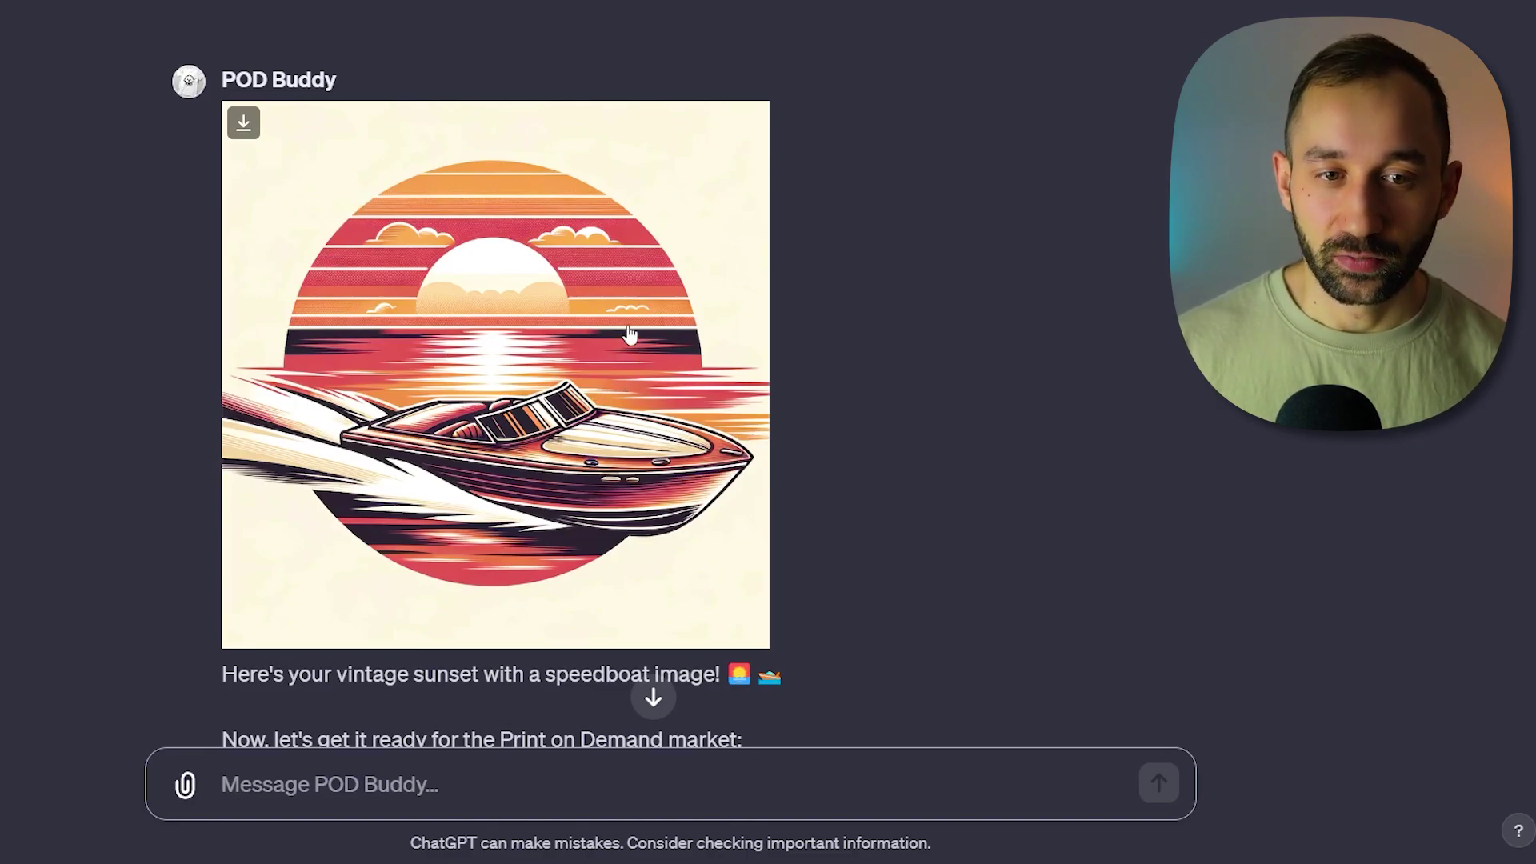
pyautogui.scroll(-1, 633, 290)
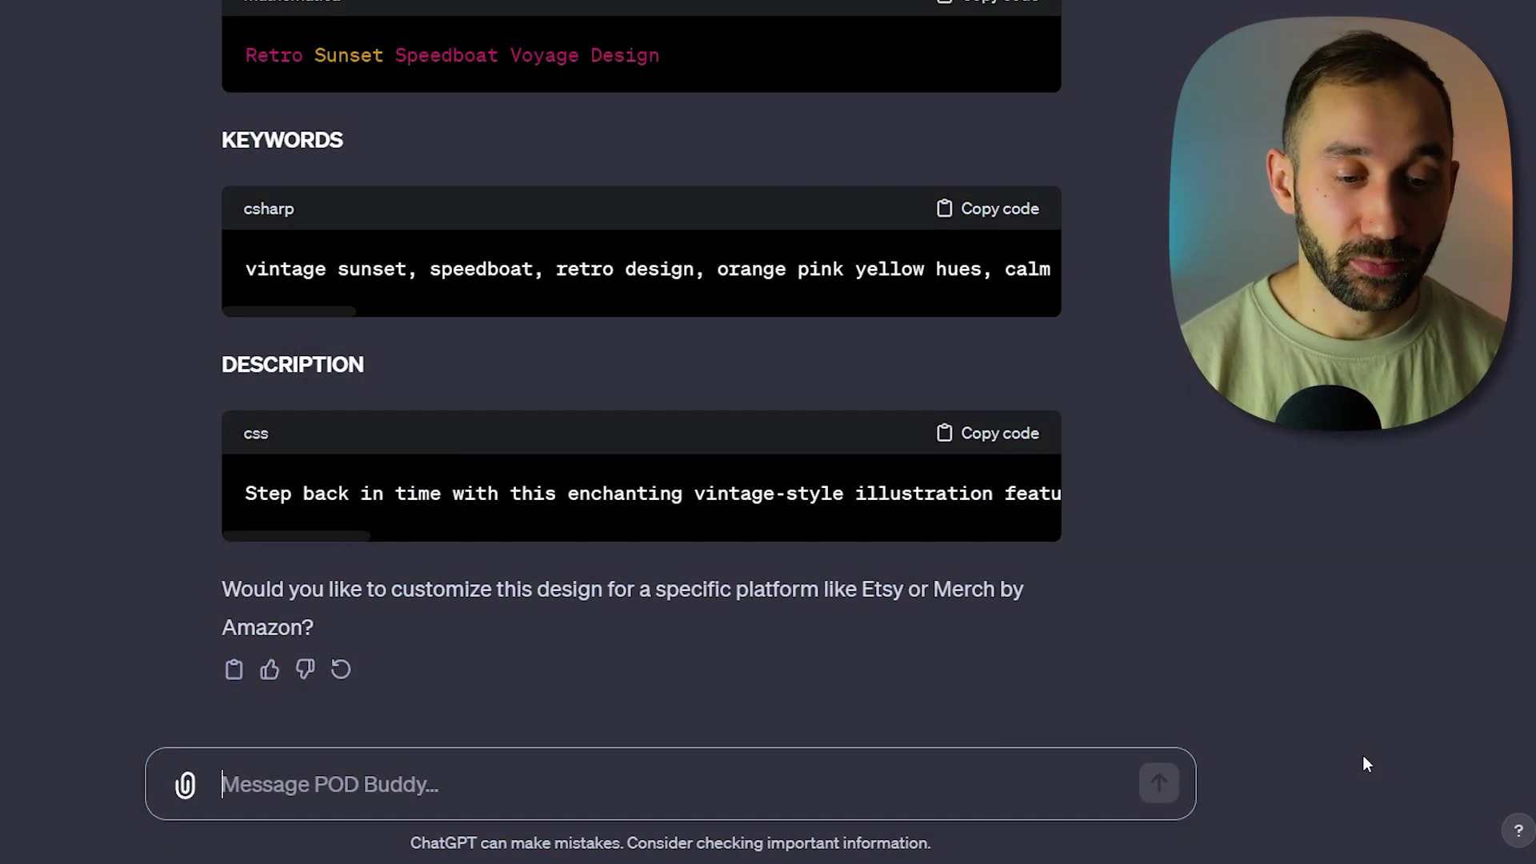
# Request a unicorn riding a giraffe with text 'feeling magical', then view the image full size.
pyautogui.write('uni')
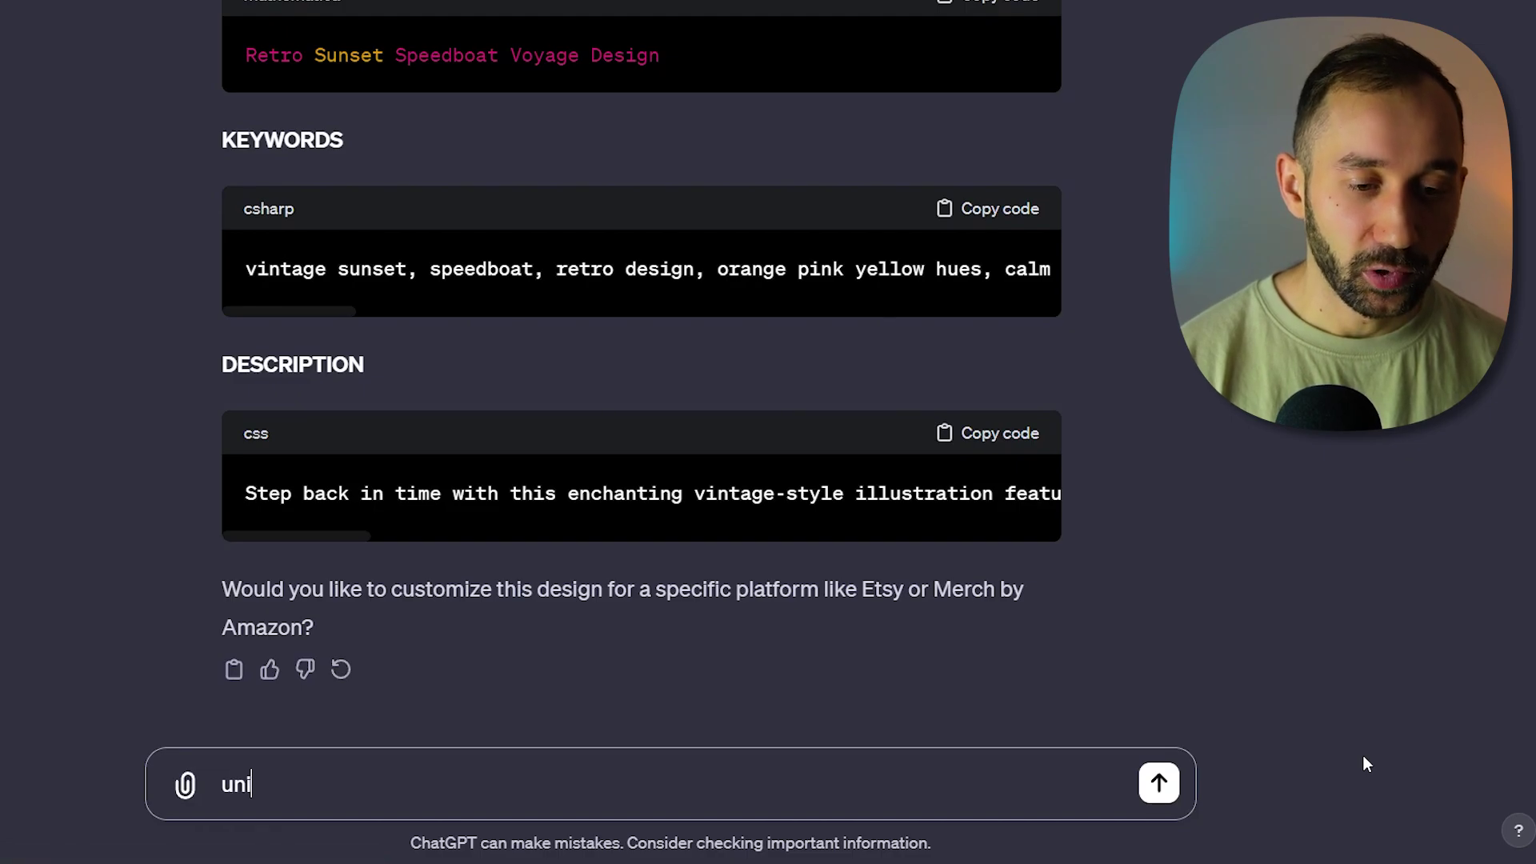
pyautogui.write('corn riding a giraffe')
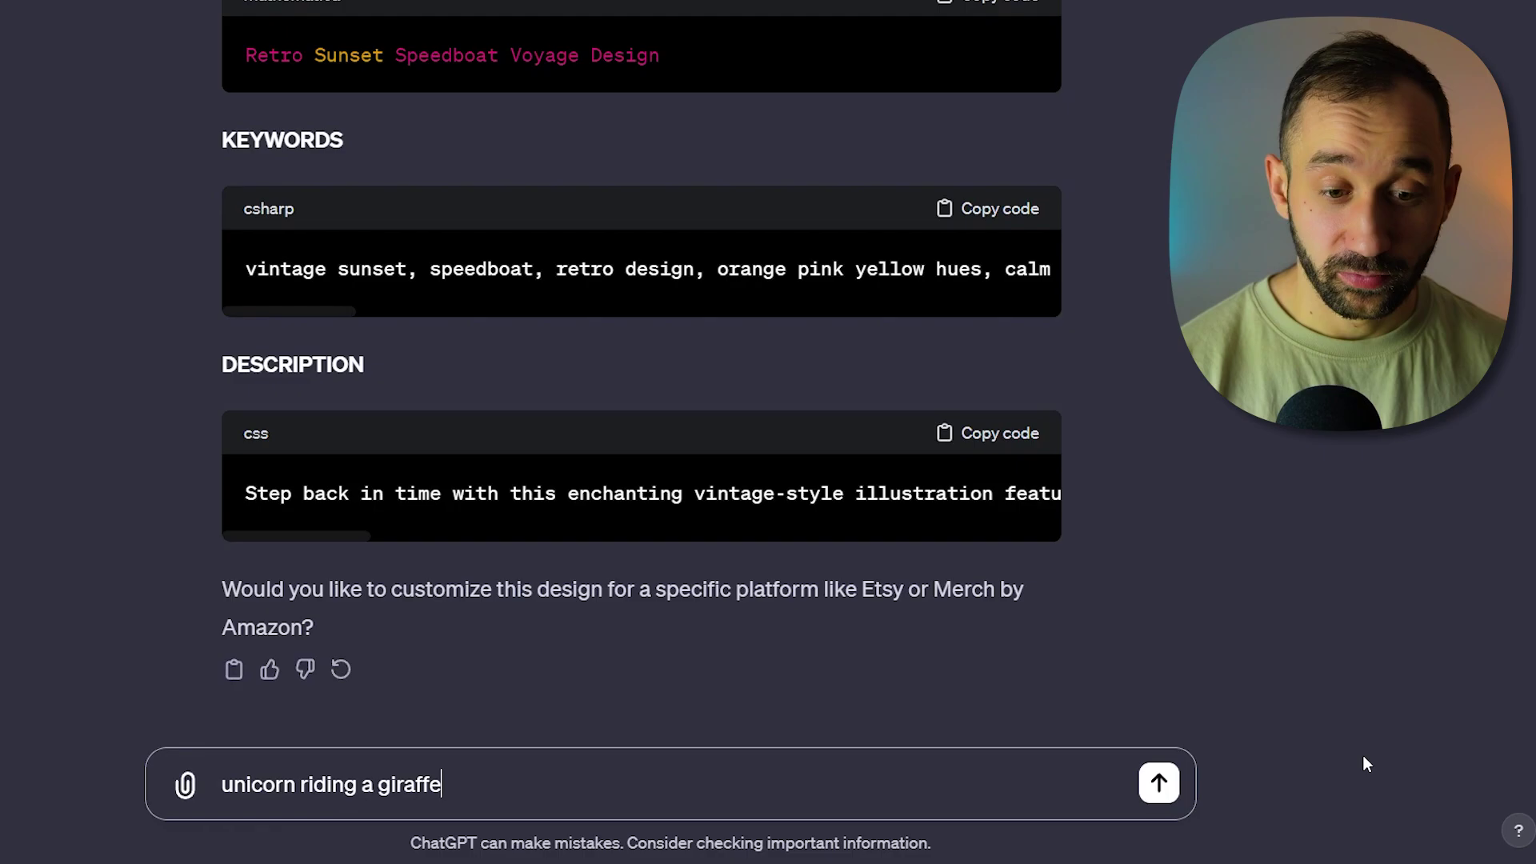
pyautogui.write('with text')
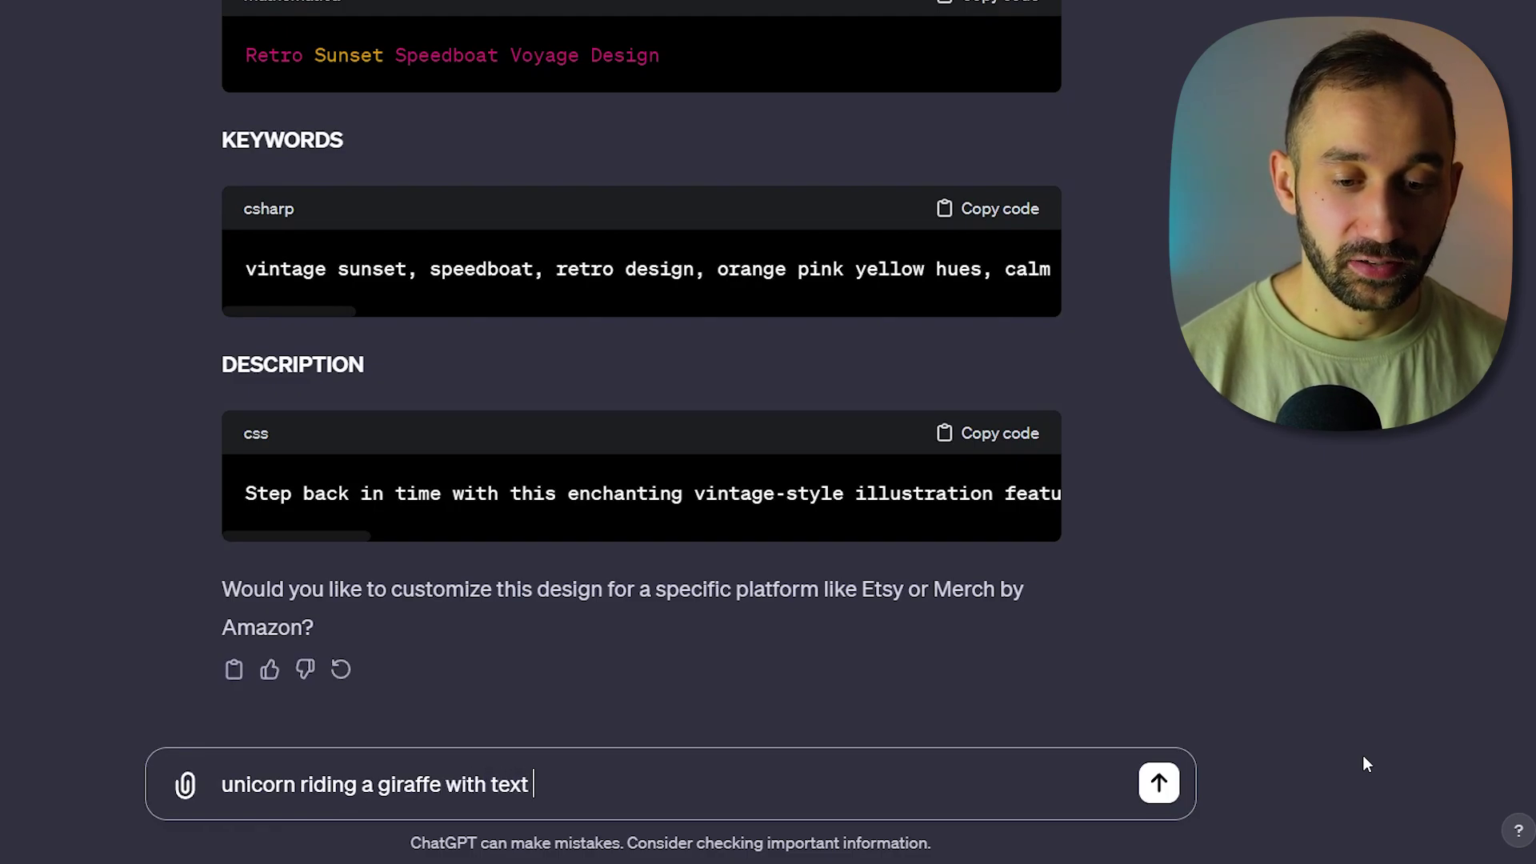
pyautogui.write(' "feeli')
pyautogui.write('"')
pyautogui.press('Left')
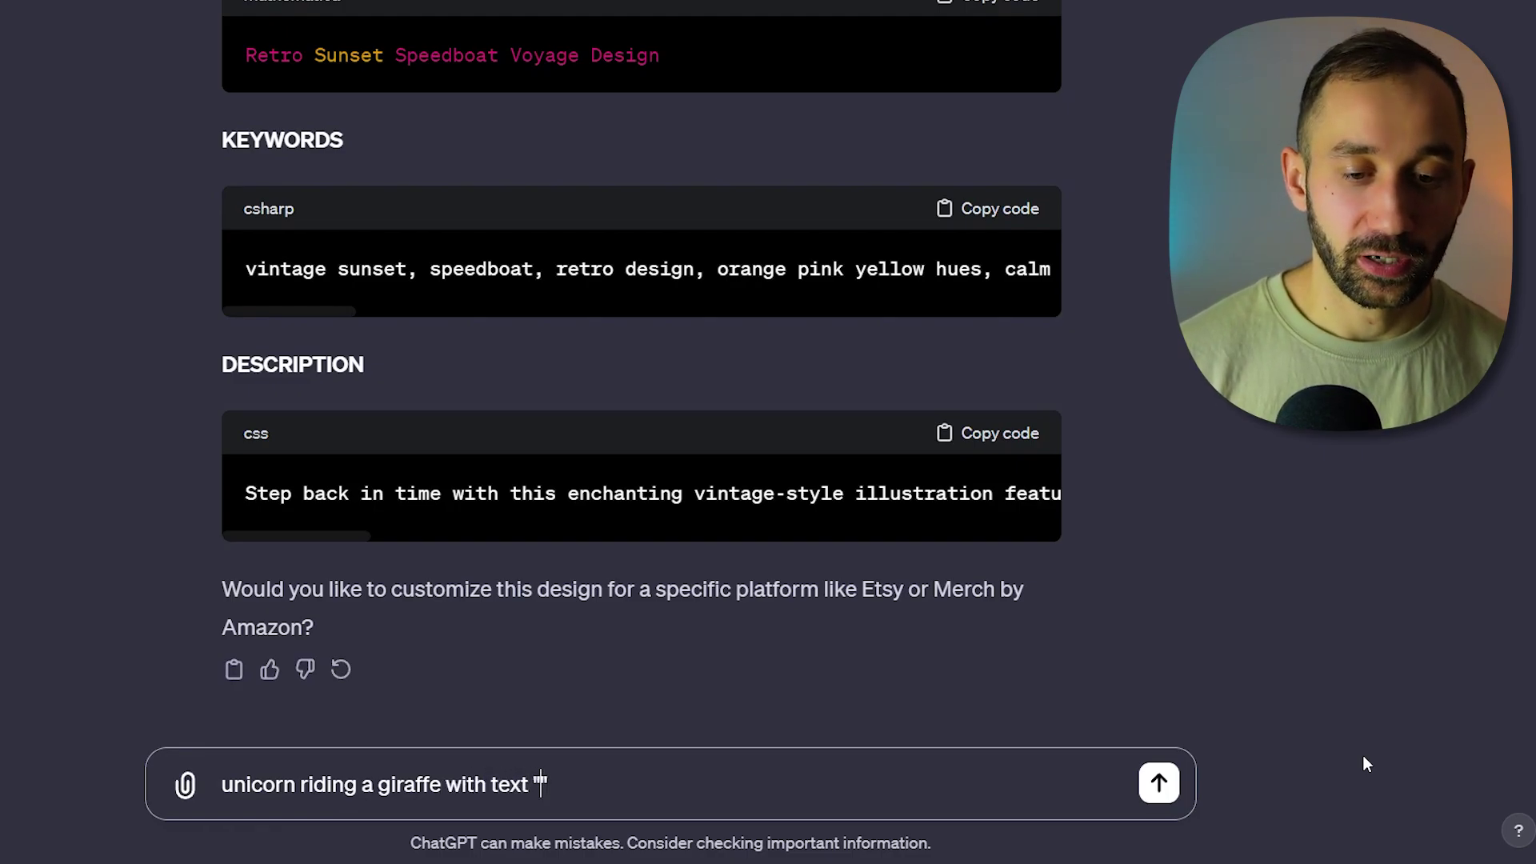
pyautogui.write('feeling magi')
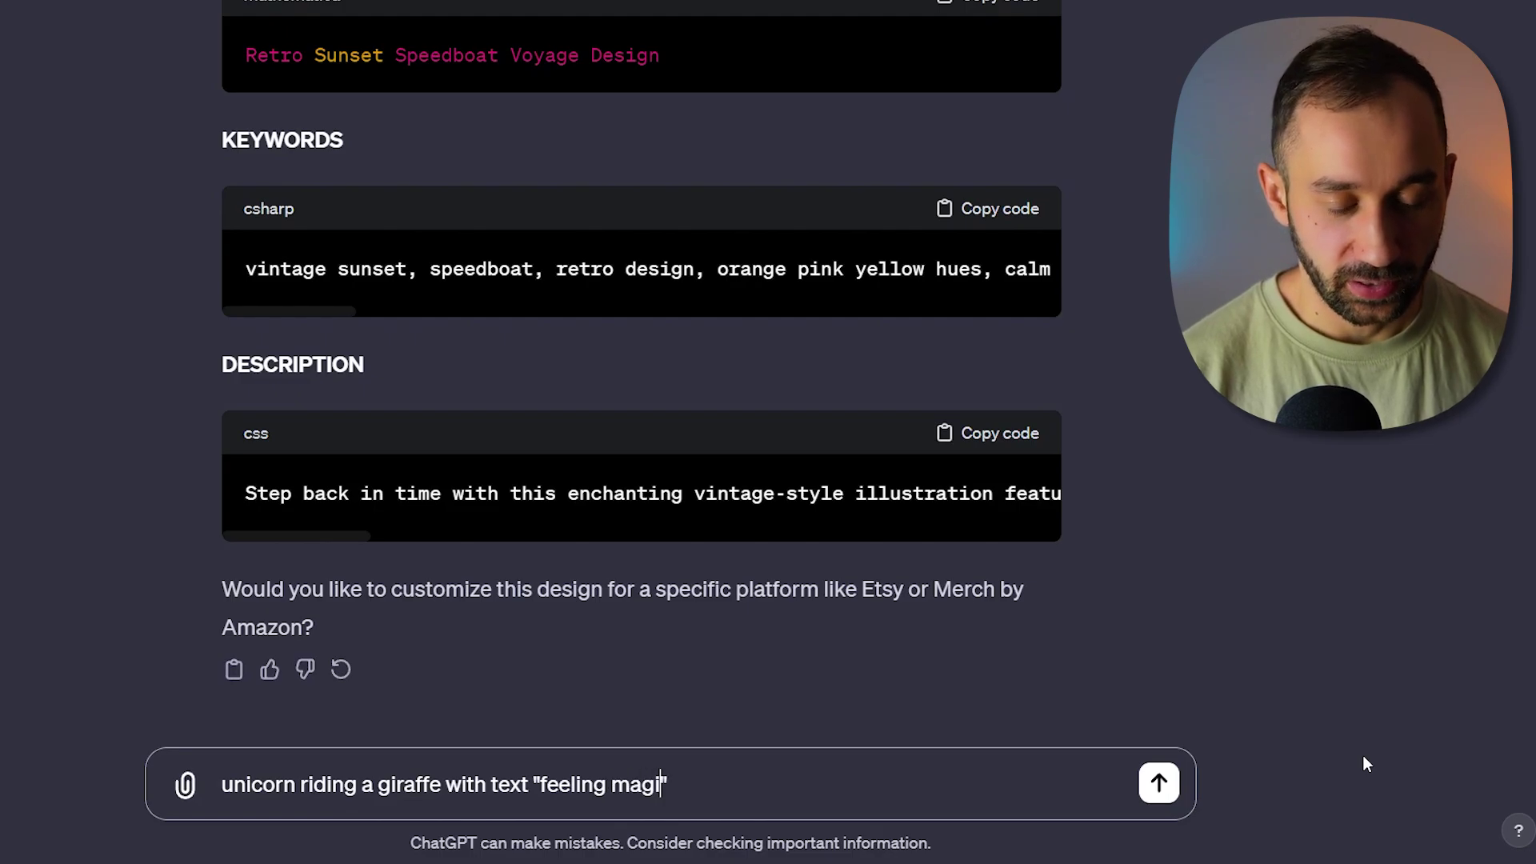
pyautogui.write('cal')
pyautogui.press('Return')
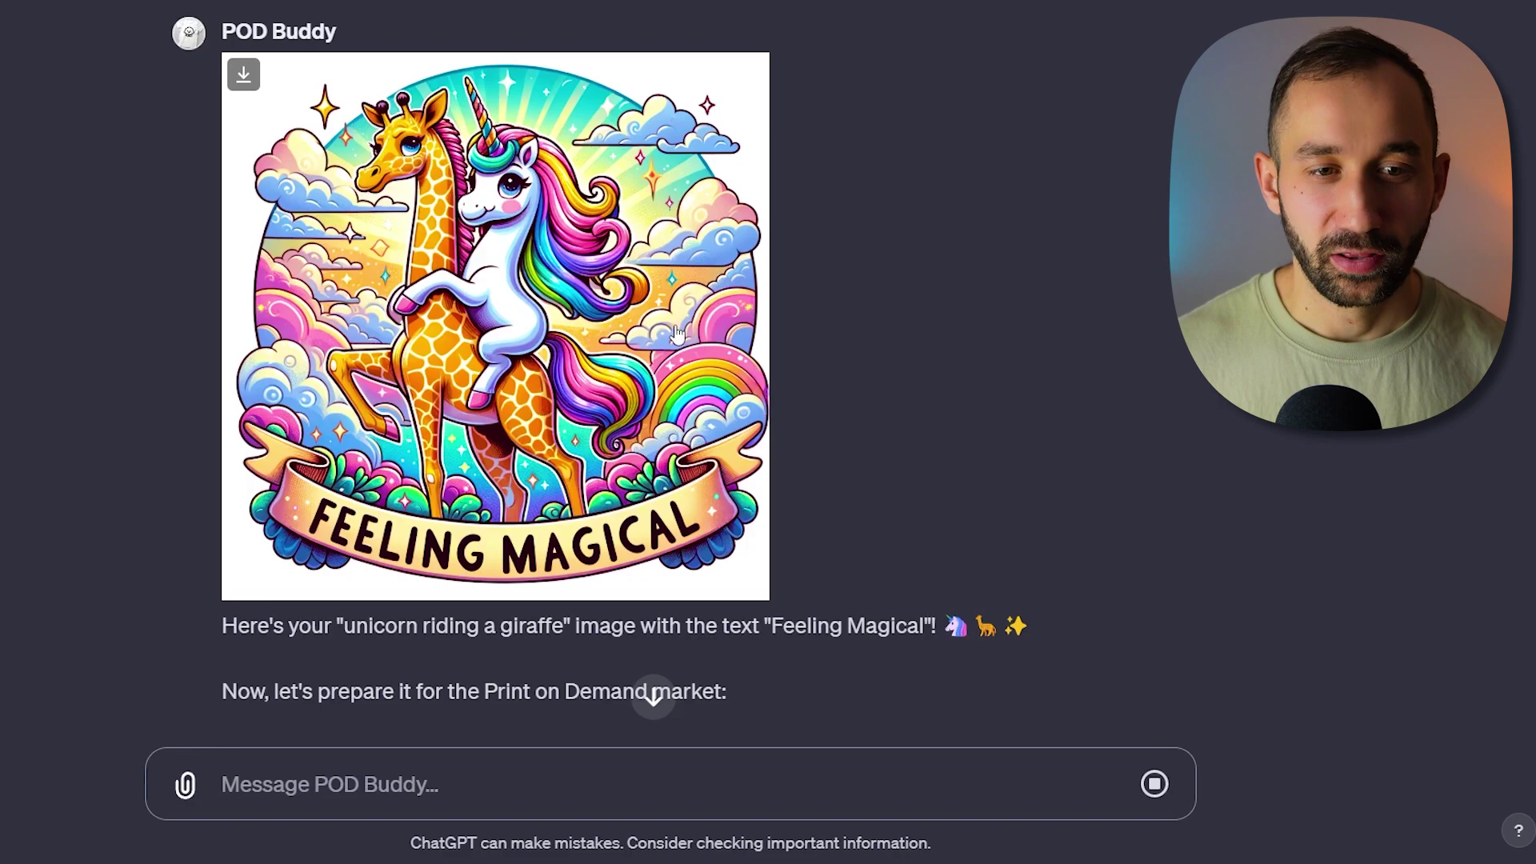
pyautogui.click(661, 318)
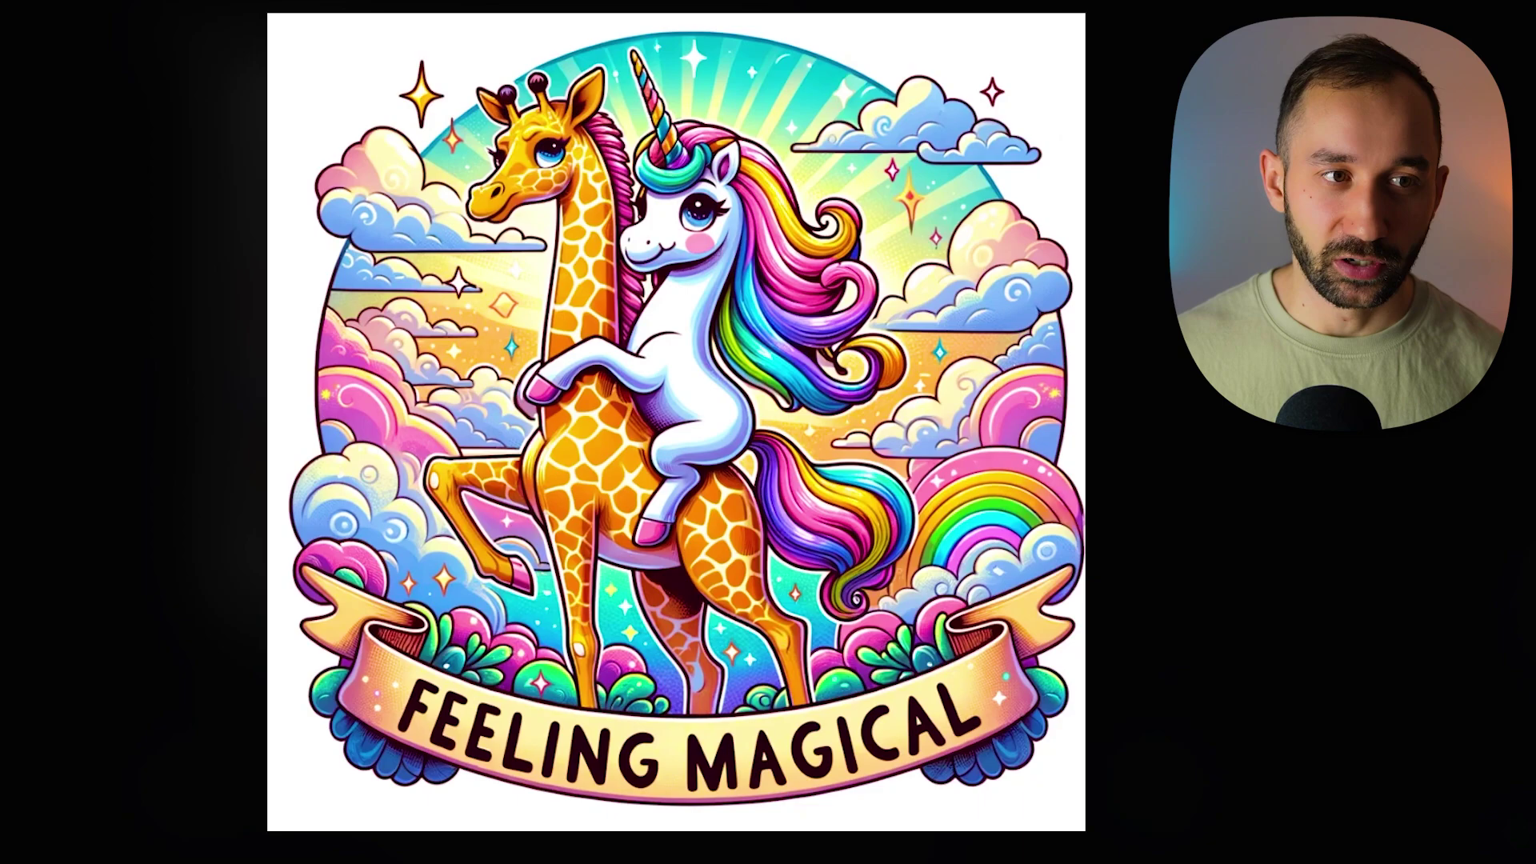
pyautogui.press('Escape')
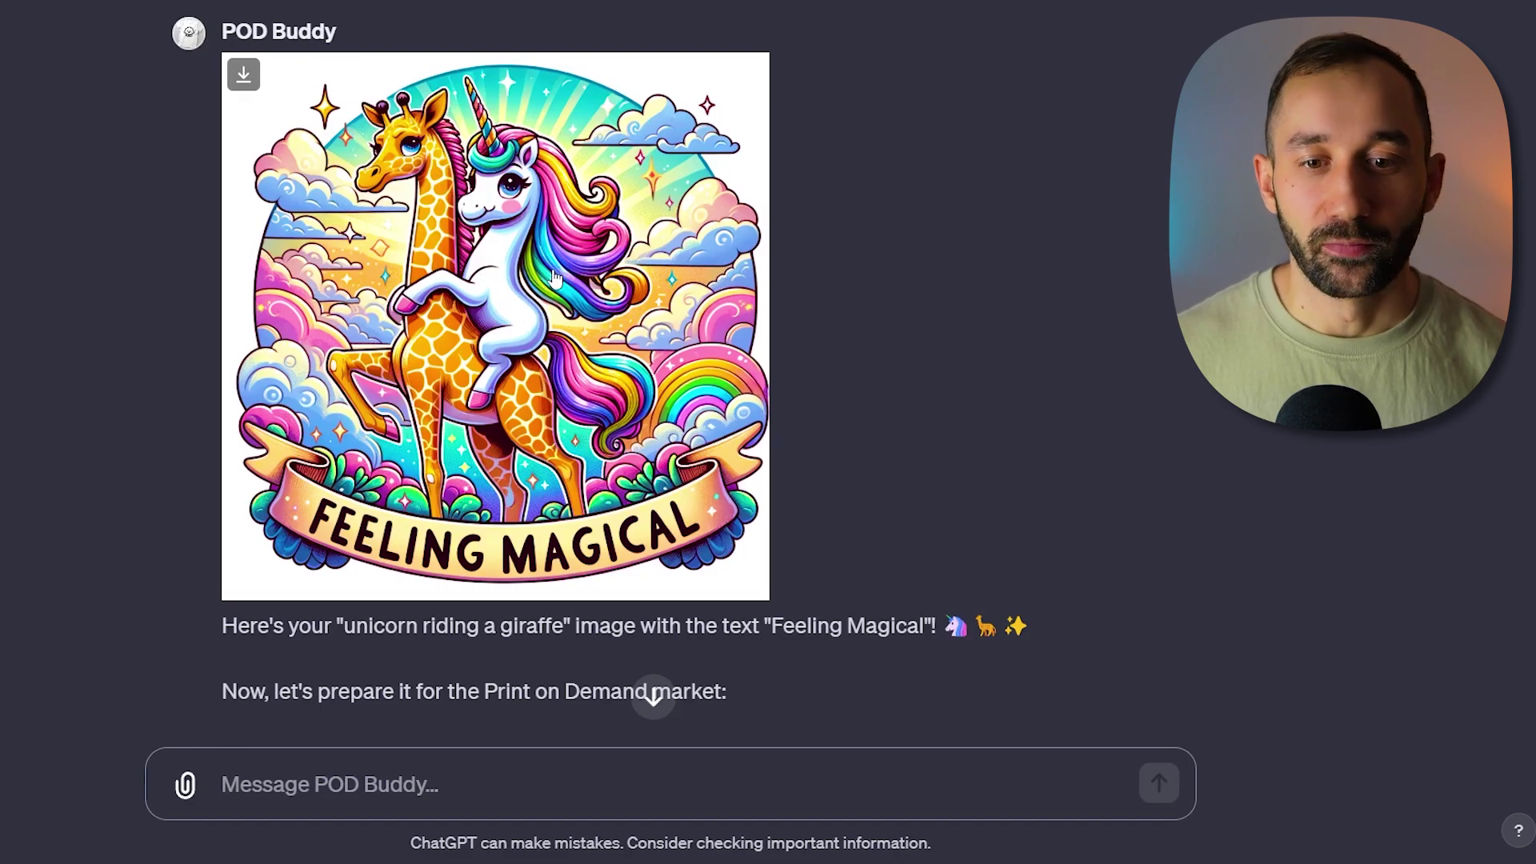
# Send the airplane, Hike More Worry Less, unicorn-giraffe, speedboat and donut images without text.
pyautogui.scroll(-2, 556, 276)
pyautogui.scroll(-10, 757, 470)
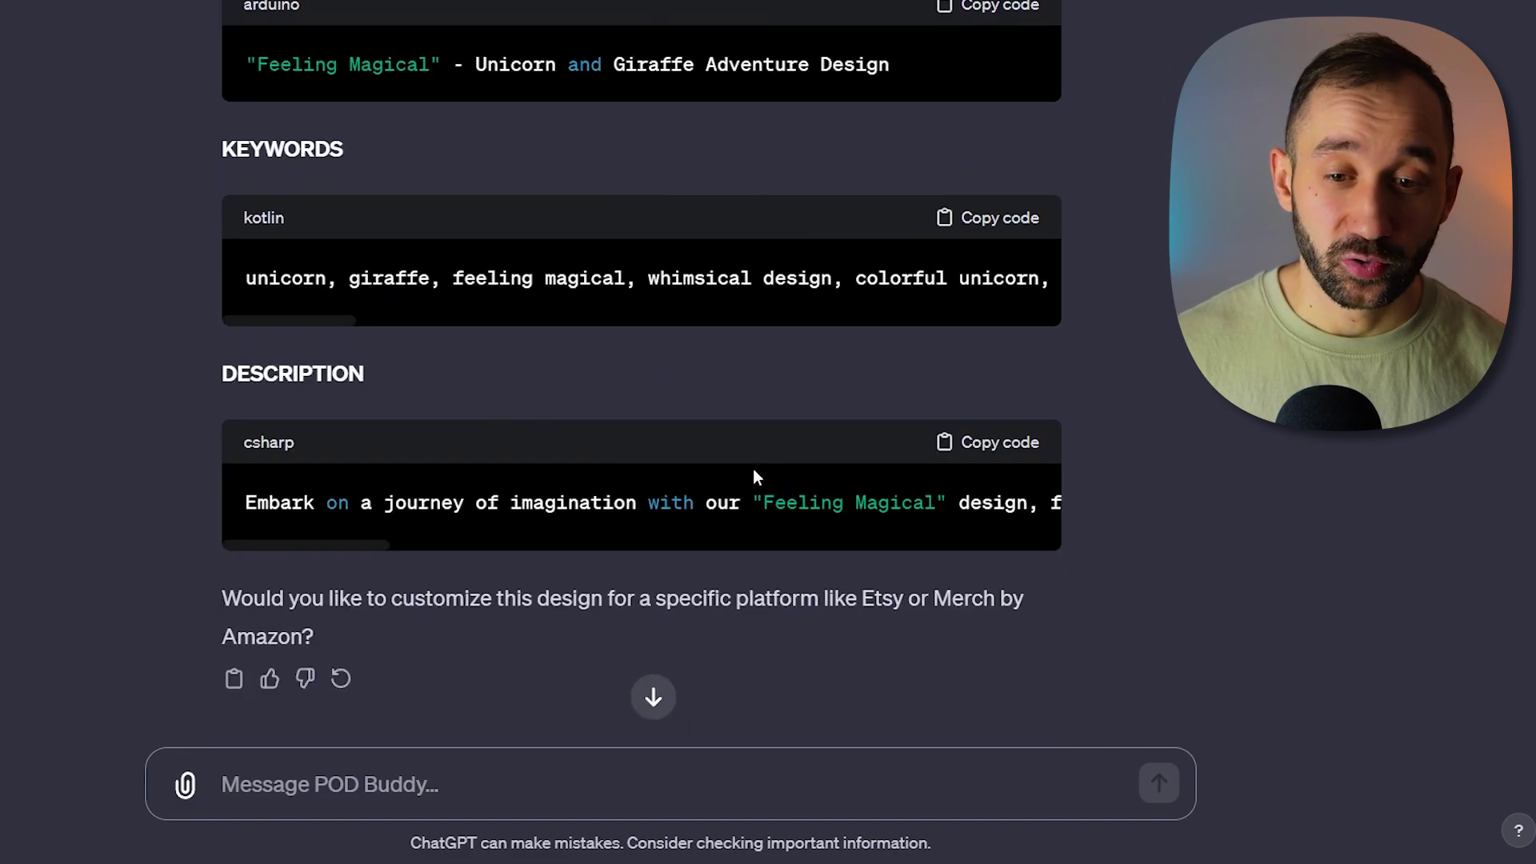
pyautogui.scroll(15, 1063, 708)
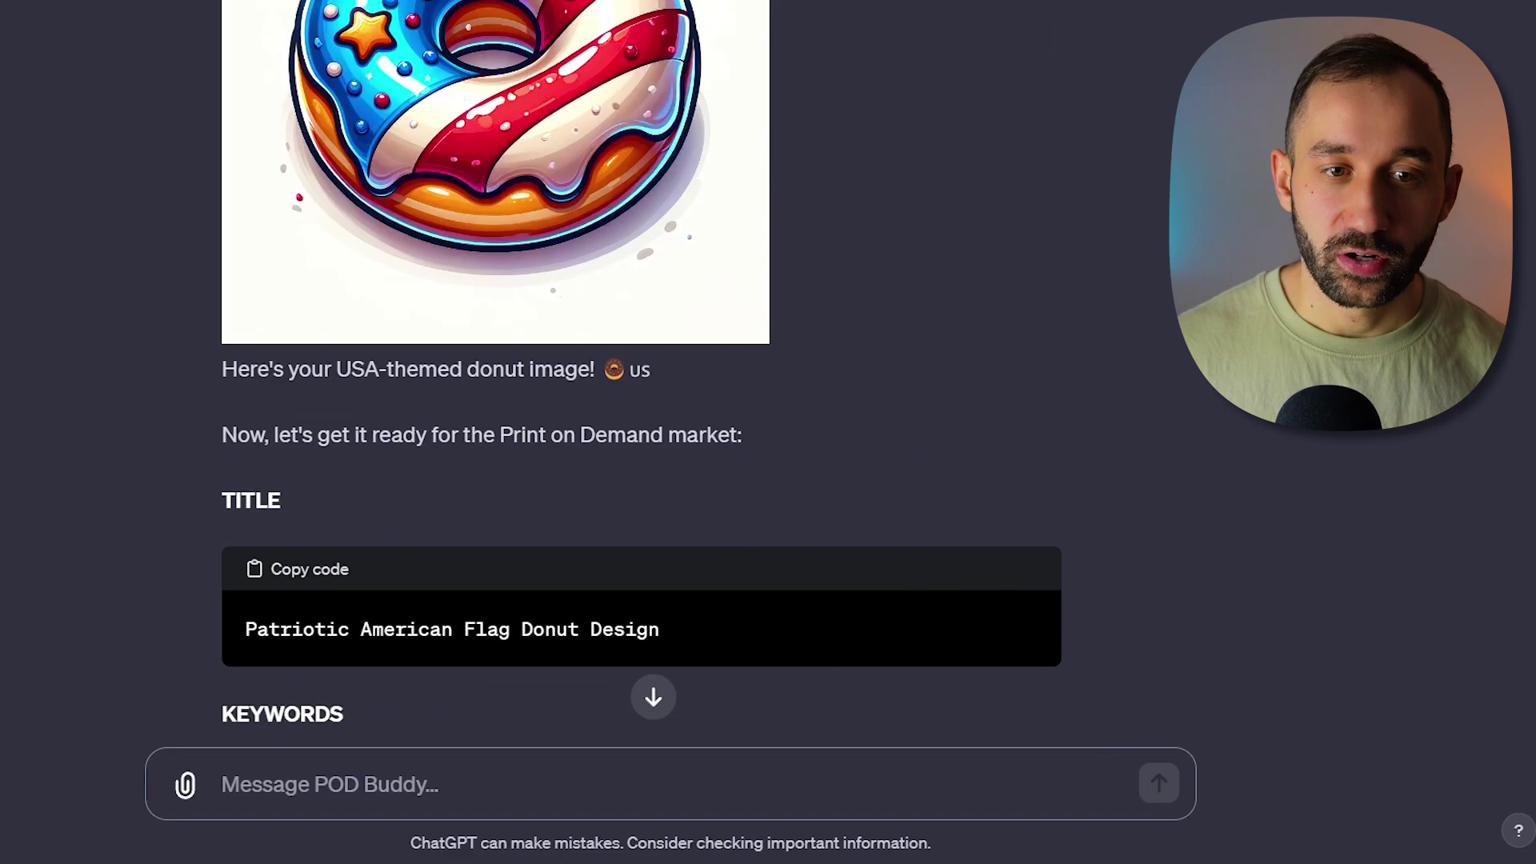
pyautogui.scroll(7, 1050, 696)
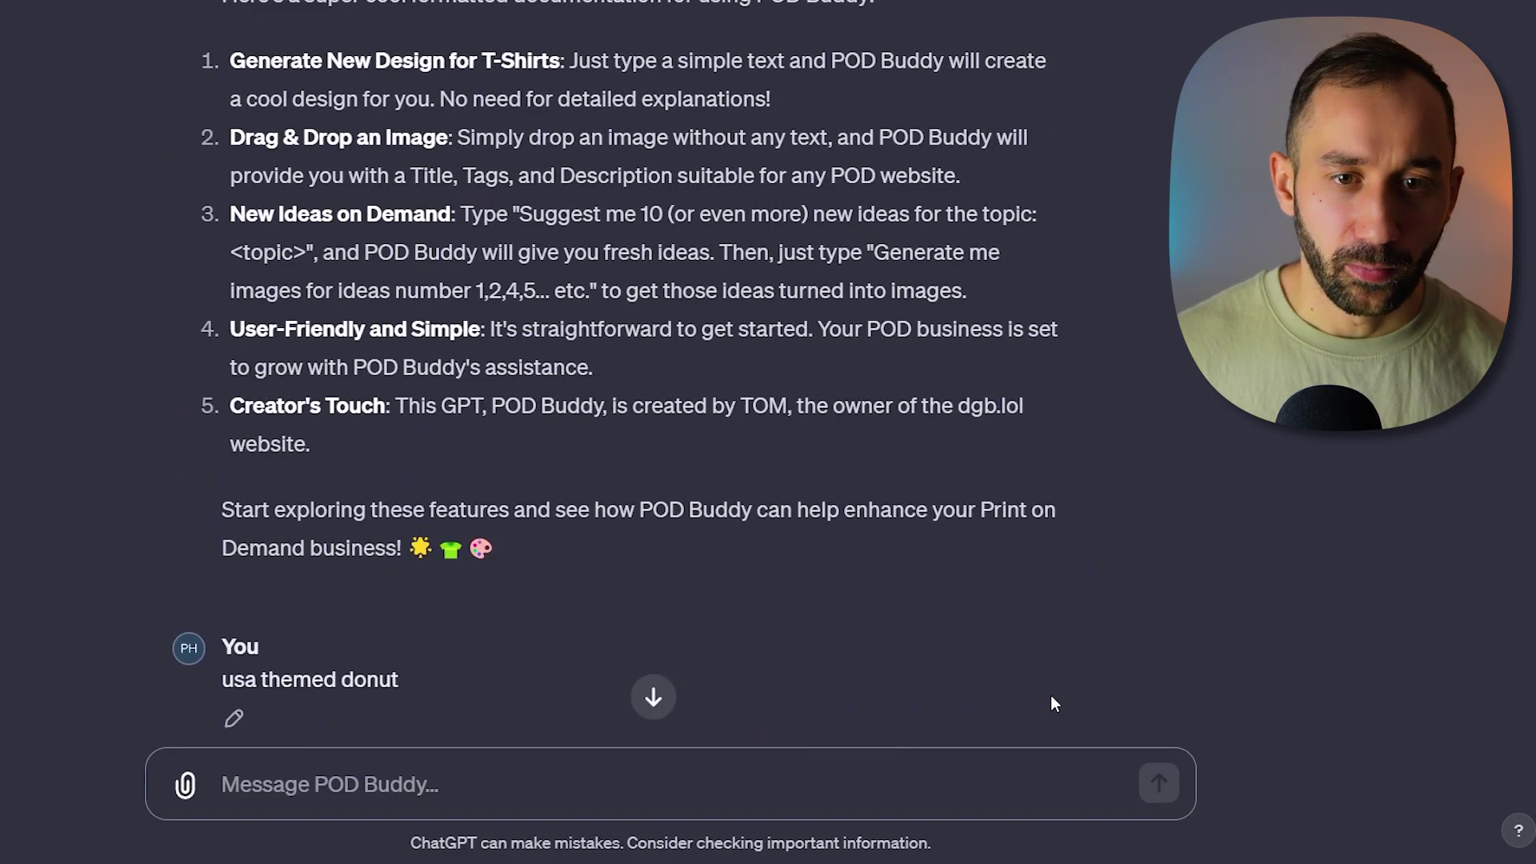
pyautogui.scroll(-1, 238, 294)
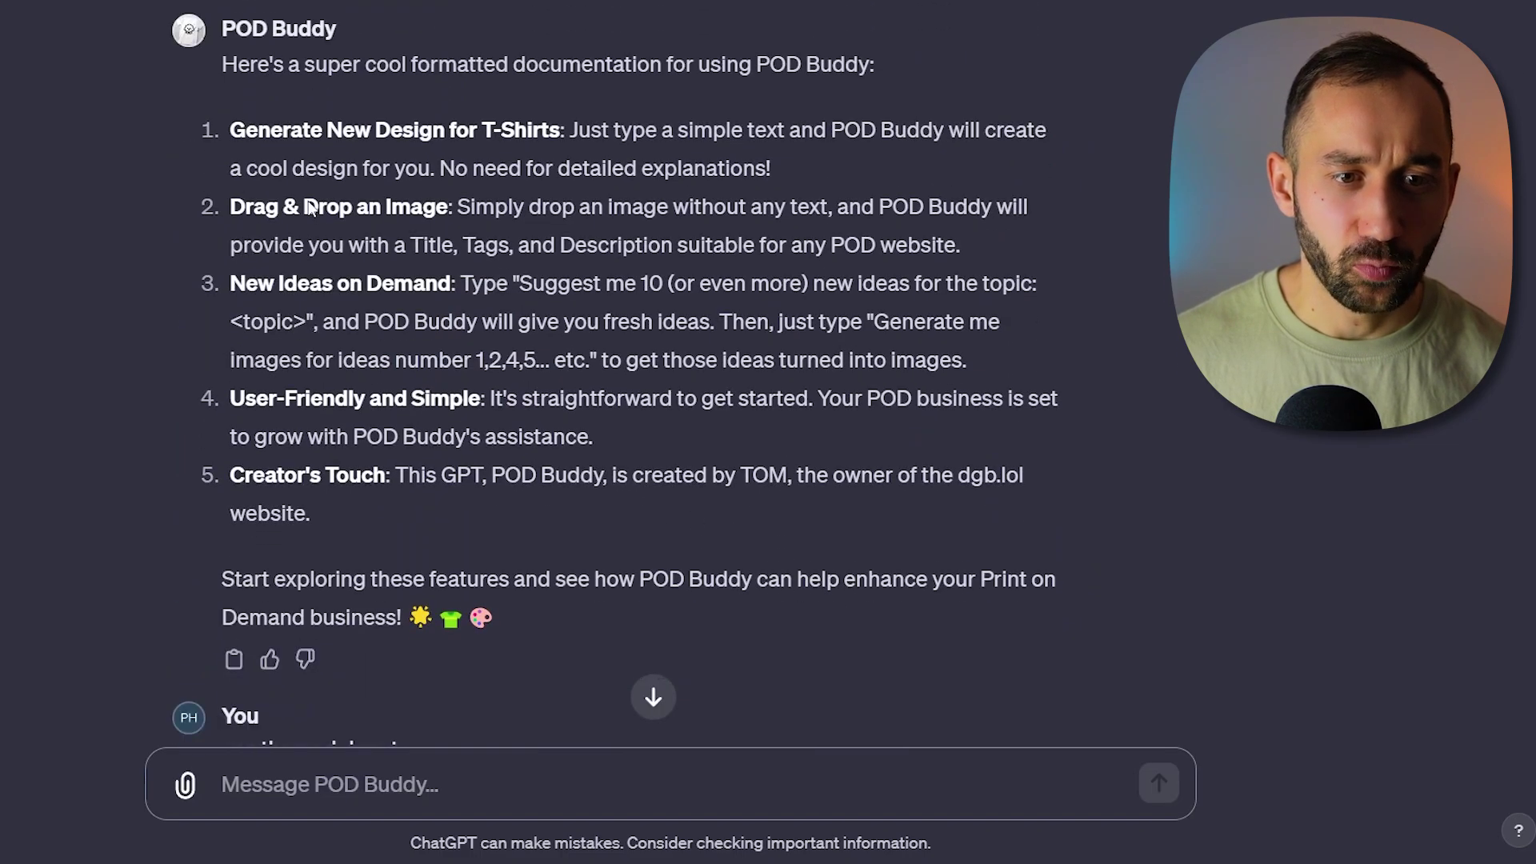
pyautogui.scroll(-2, 457, 235)
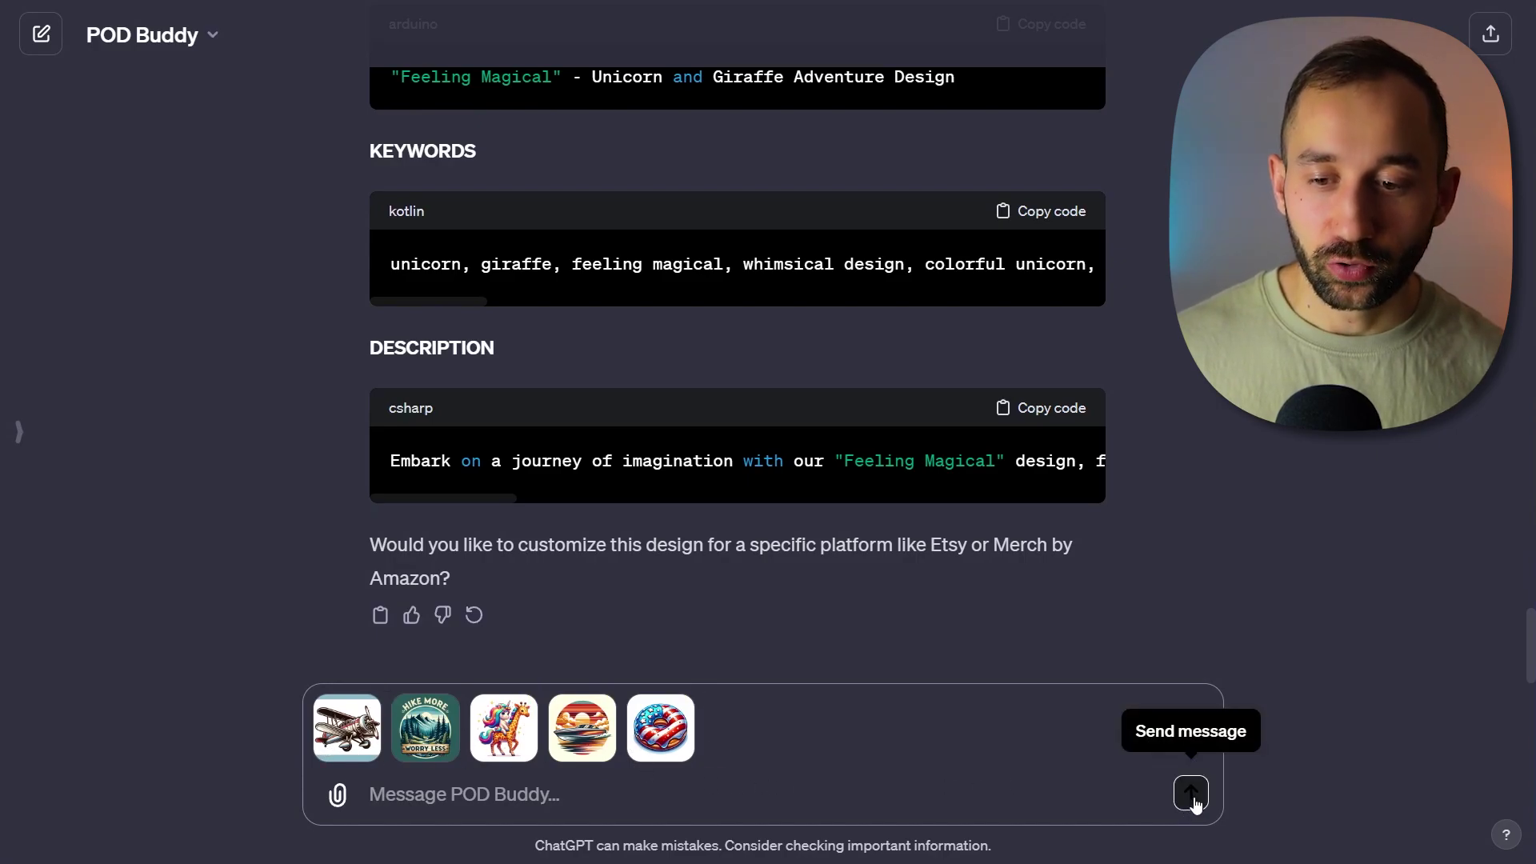
pyautogui.click(1190, 794)
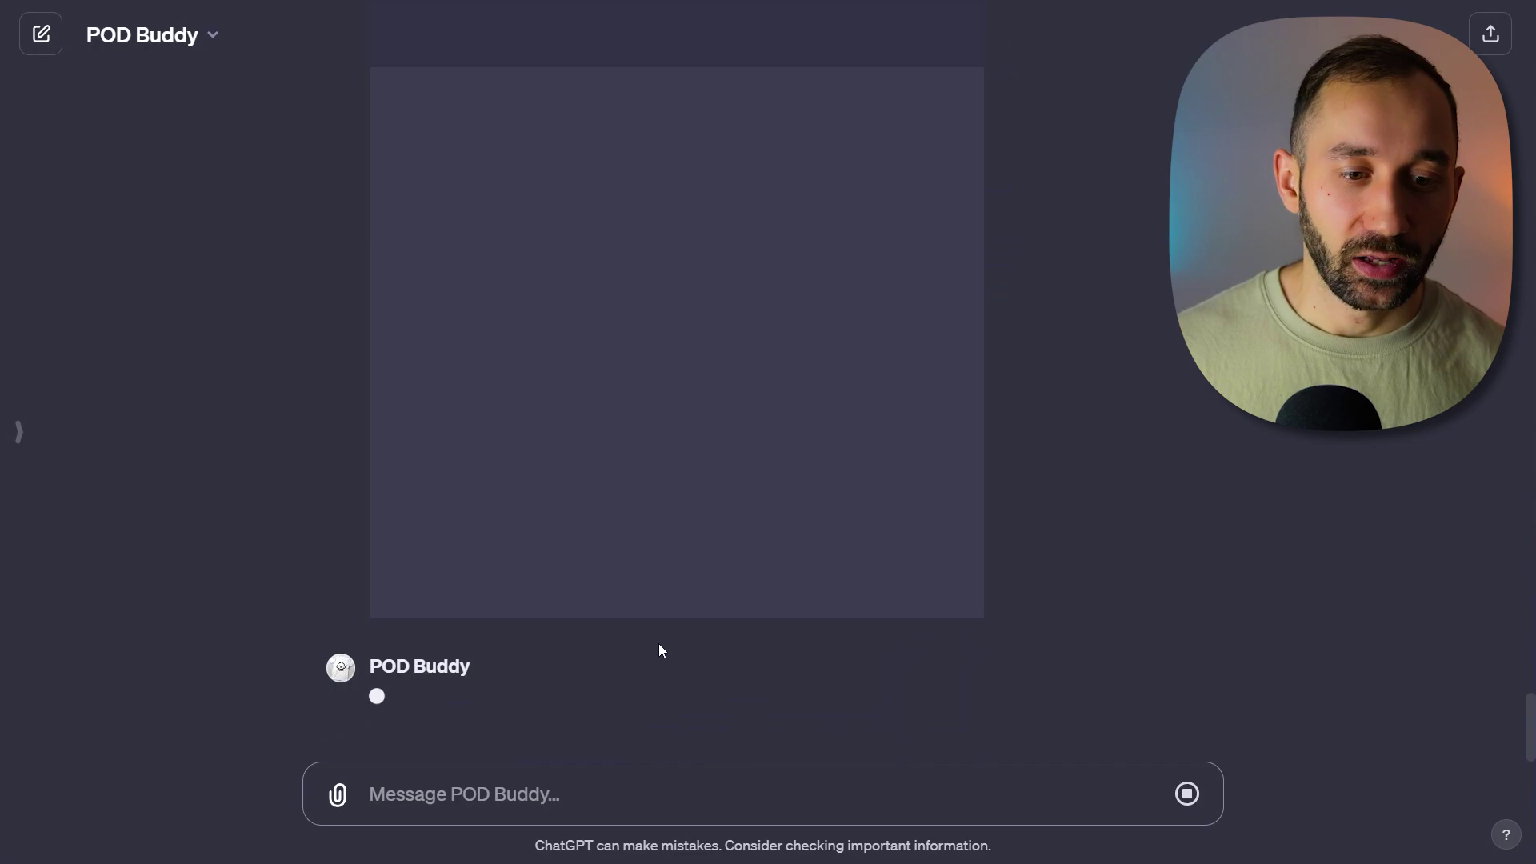
# Scroll through the sent images down to the Vintage Airplane listing being written.
pyautogui.scroll(10, 555, 664)
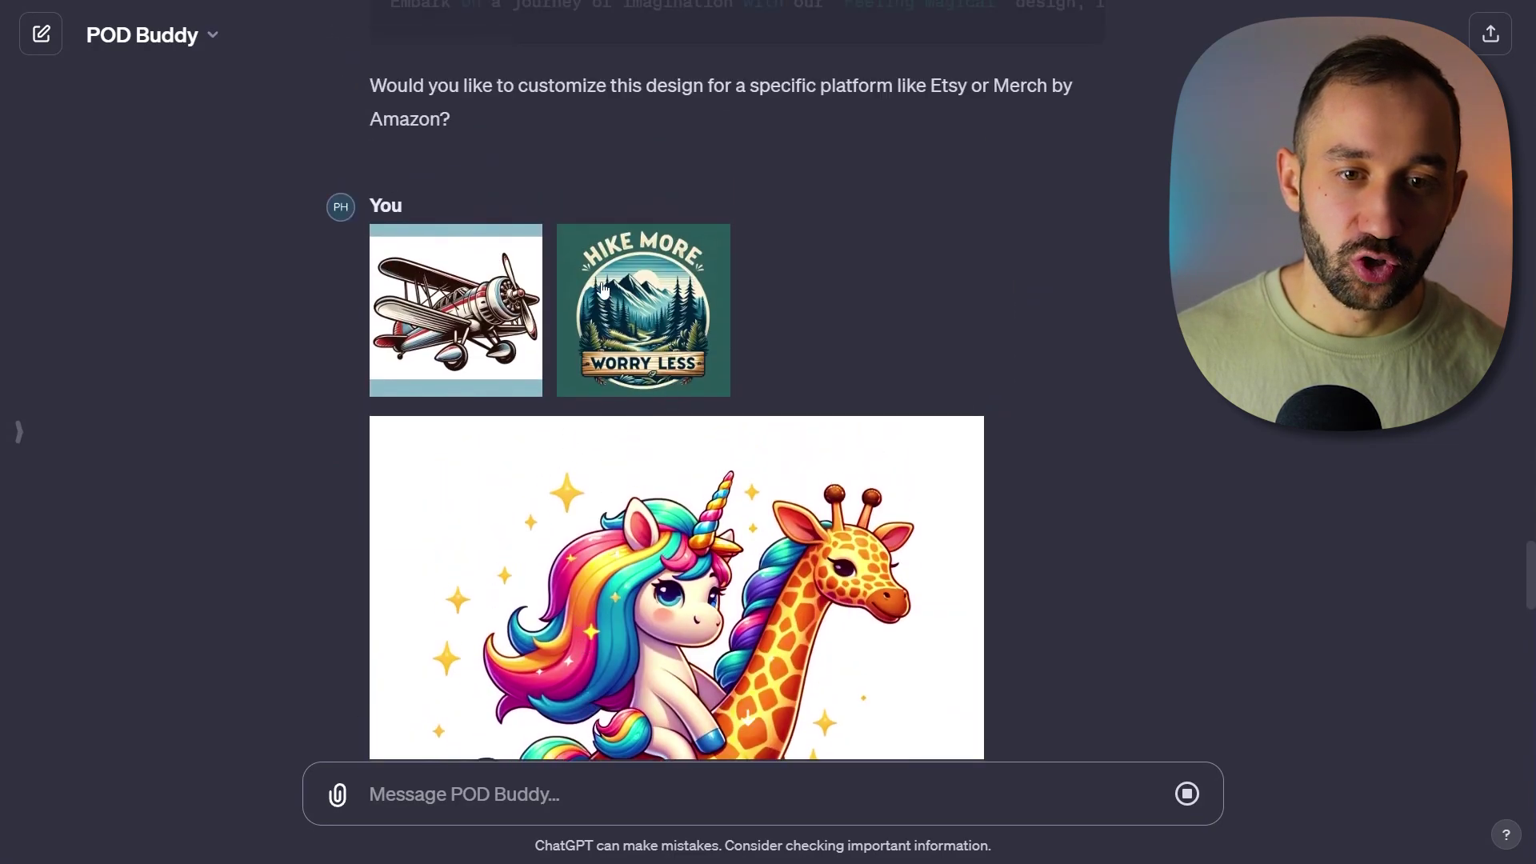
pyautogui.scroll(-1, 480, 324)
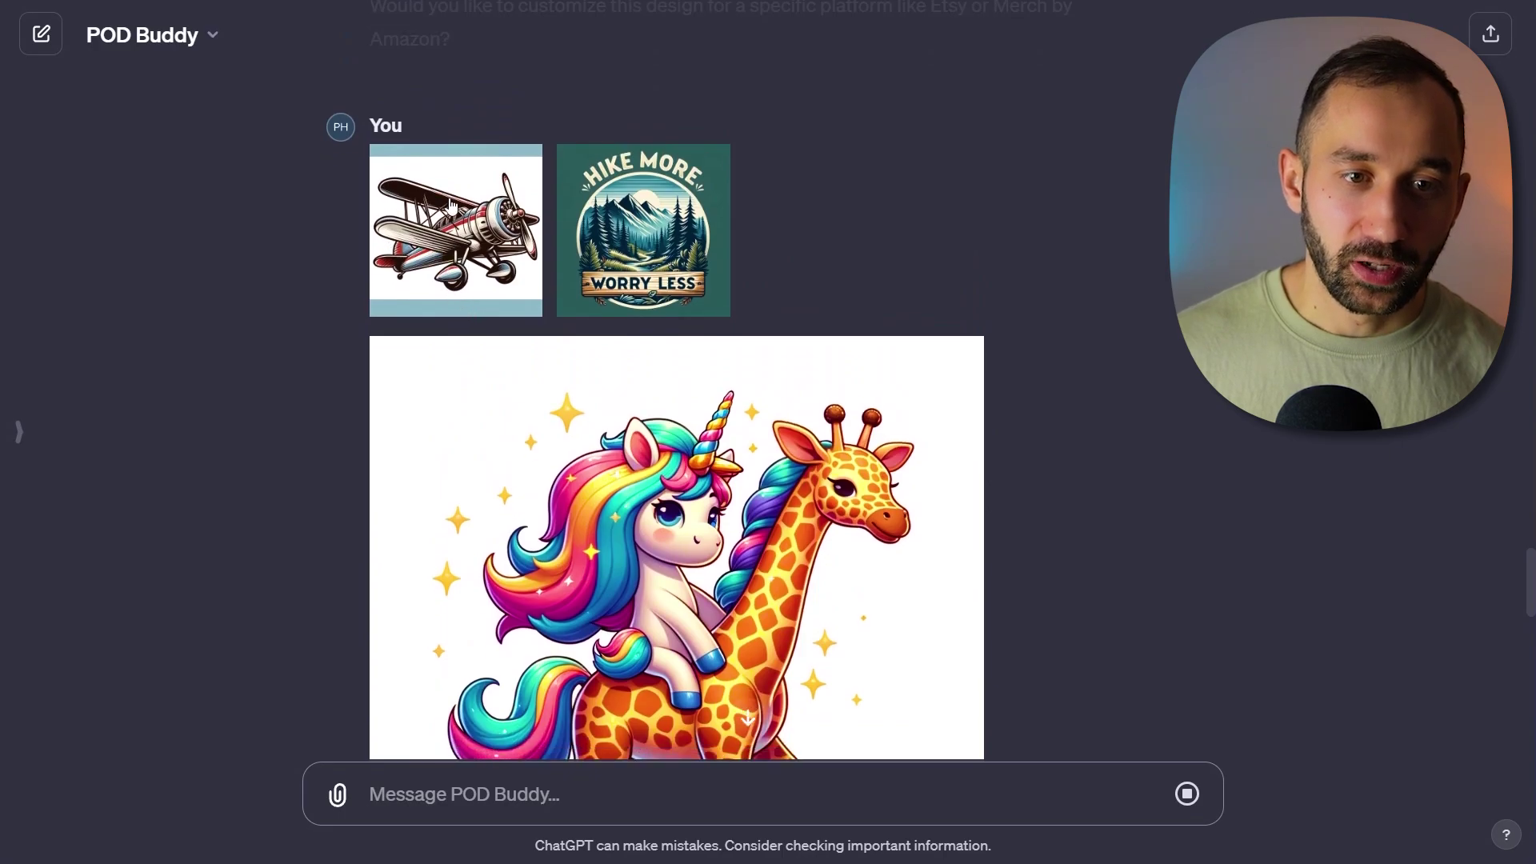
pyautogui.scroll(-5, 574, 288)
pyautogui.scroll(-12, 762, 316)
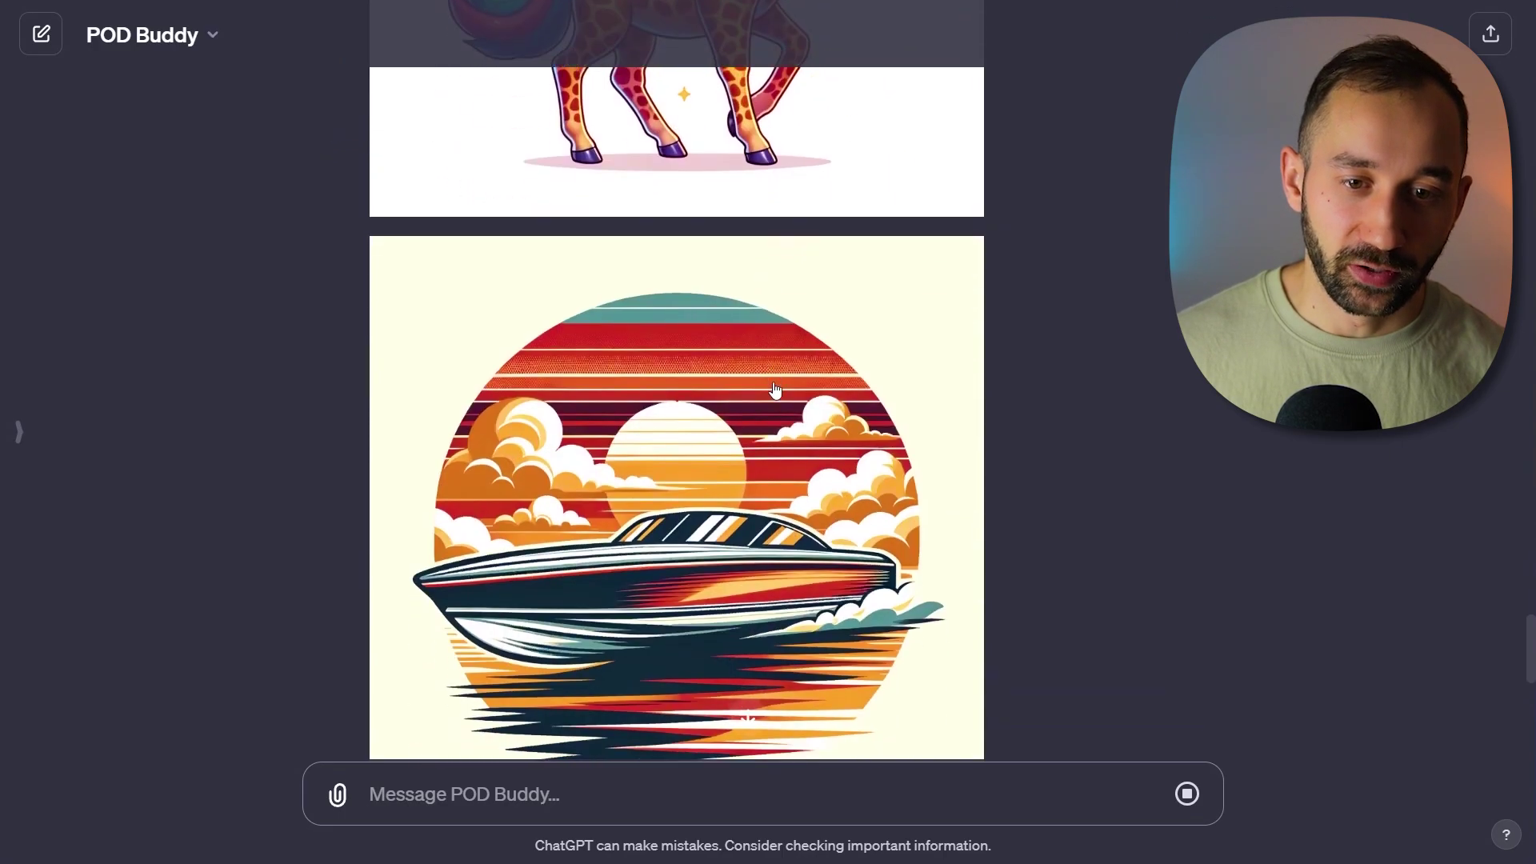
pyautogui.scroll(-3, 746, 552)
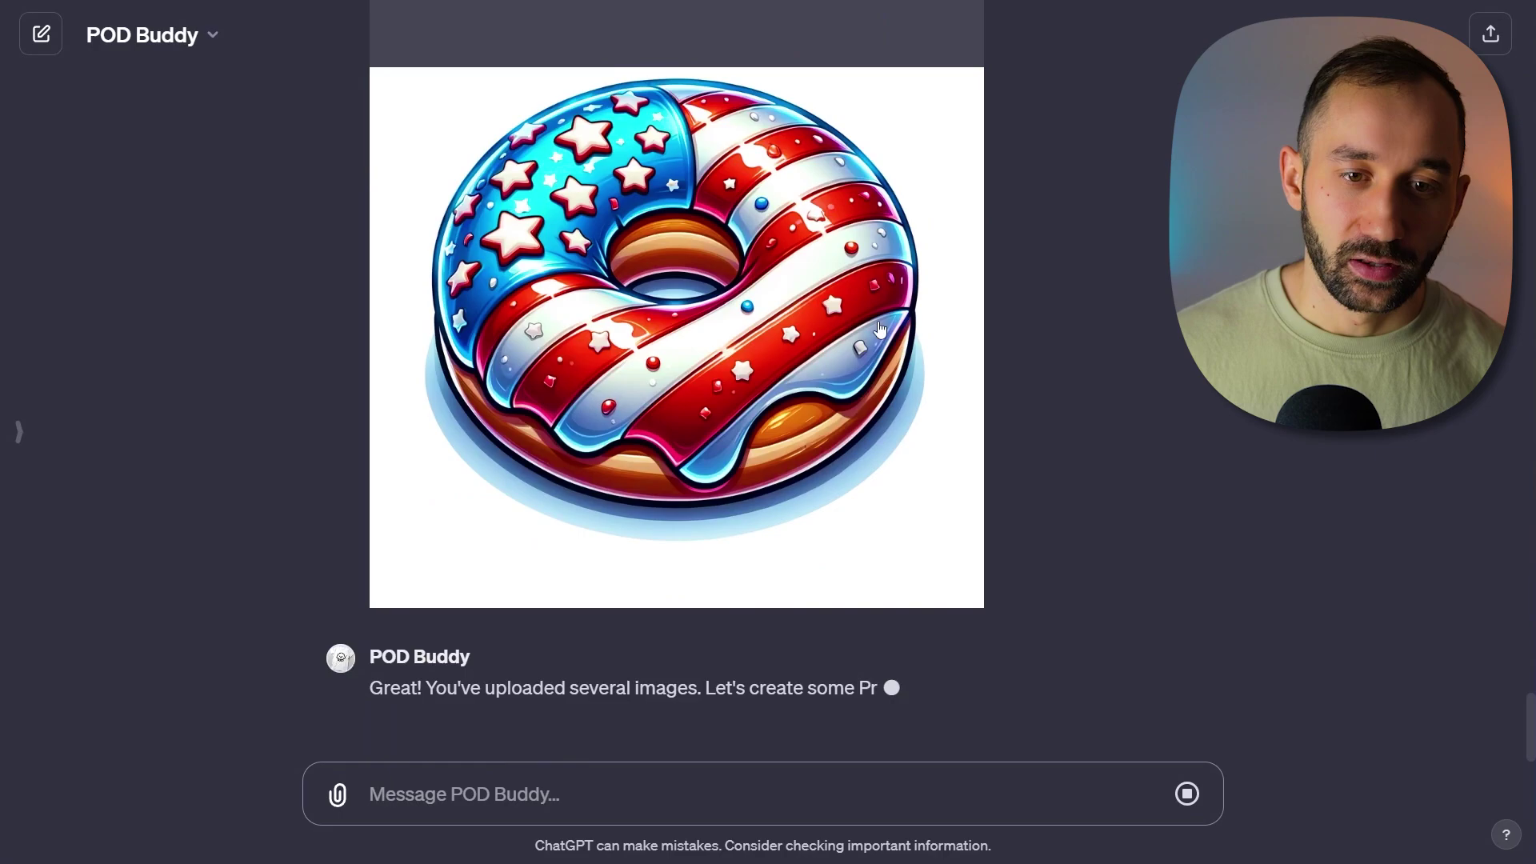
pyautogui.scroll(-6, 578, 614)
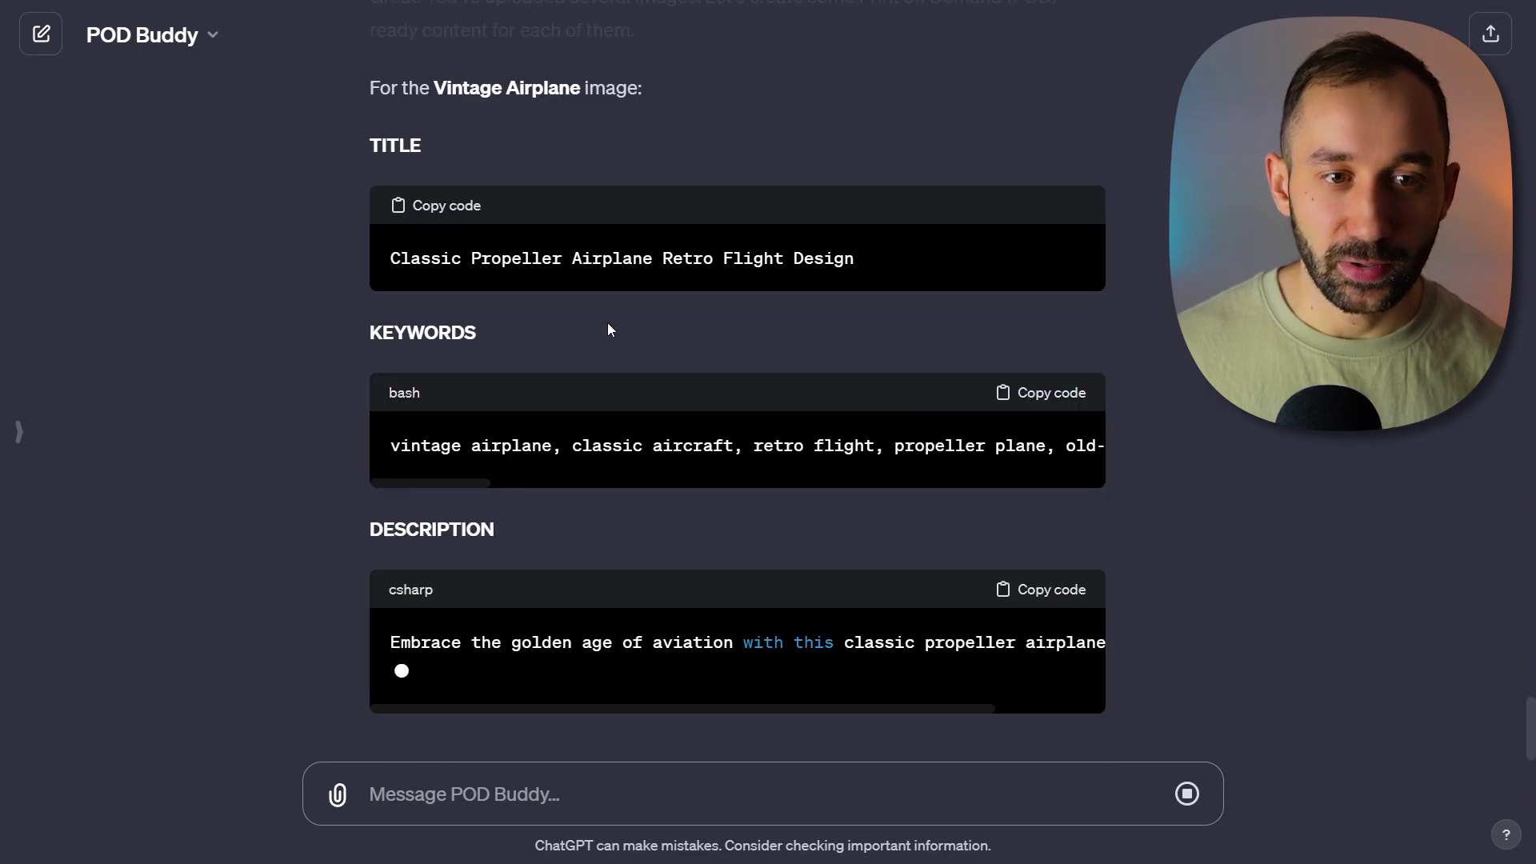
pyautogui.scroll(2, 608, 328)
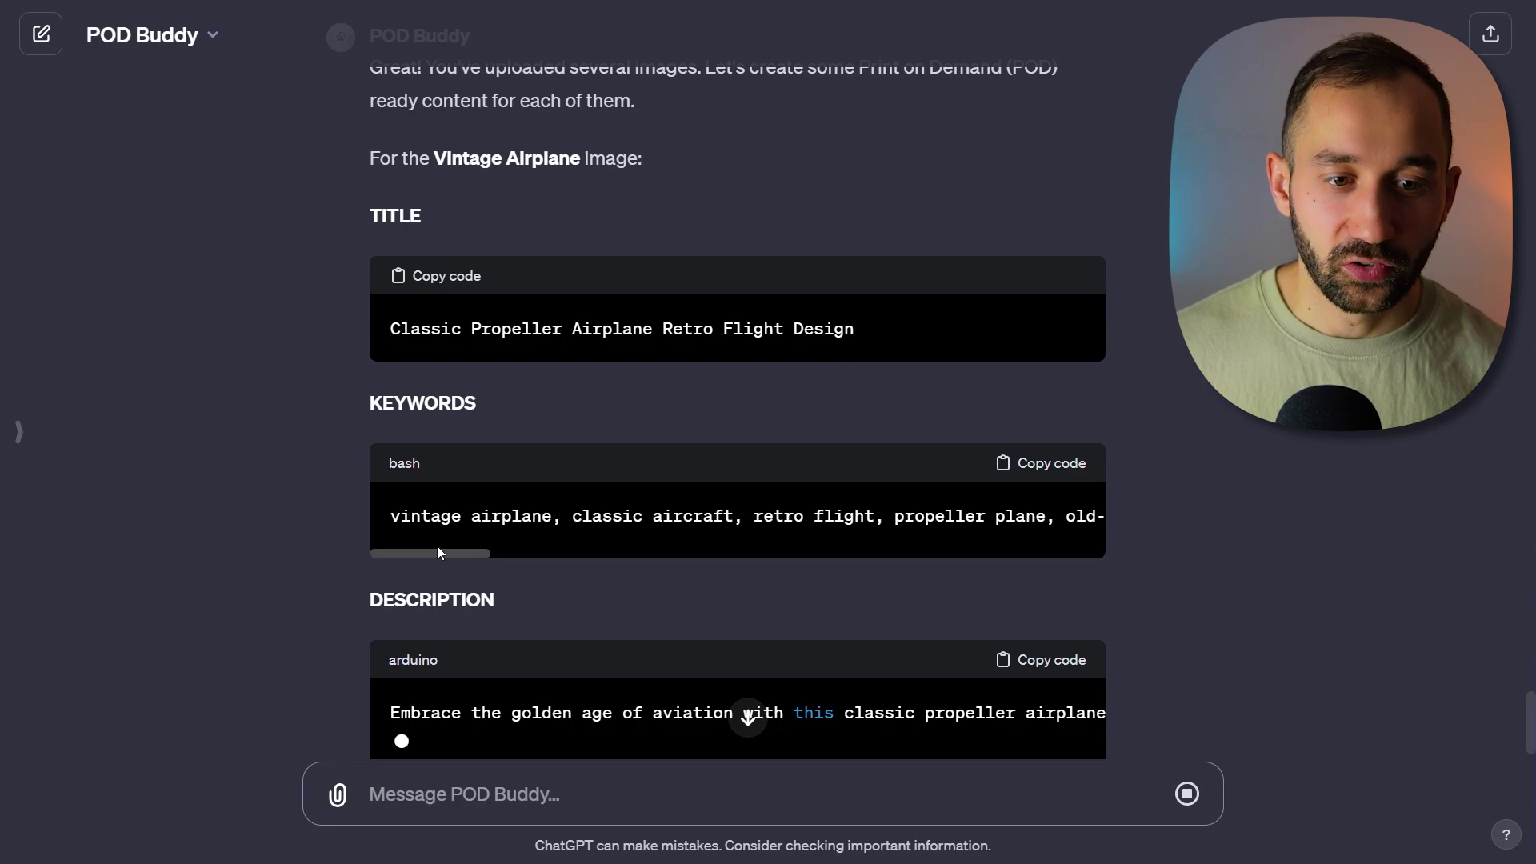
pyautogui.moveTo(435, 558)
pyautogui.mouseDown()
pyautogui.moveTo(459, 553)
pyautogui.moveTo(445, 554)
pyautogui.mouseUp()
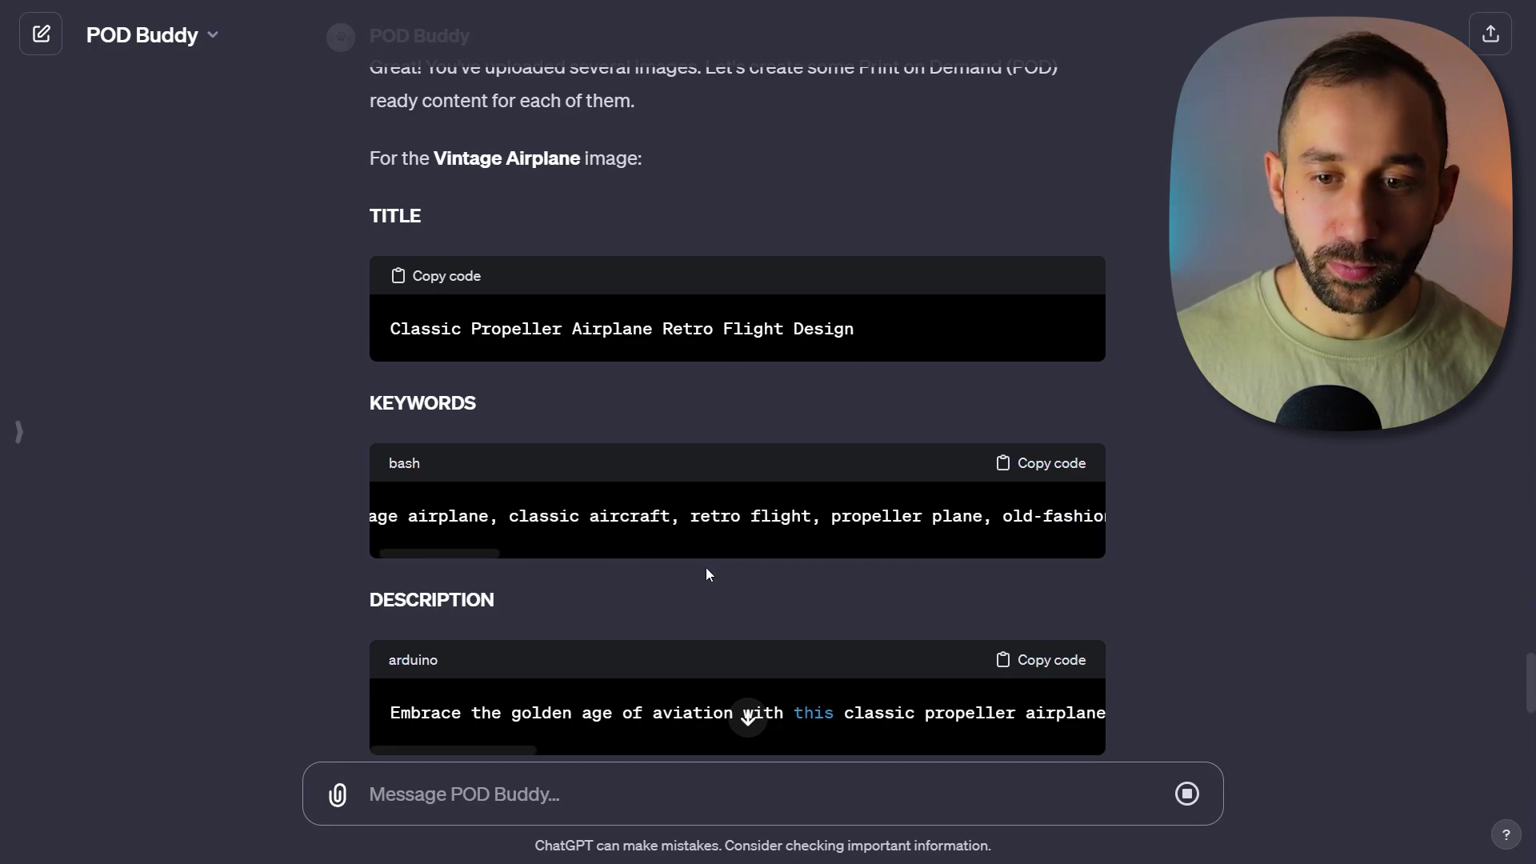
pyautogui.hscroll(3, 733, 495)
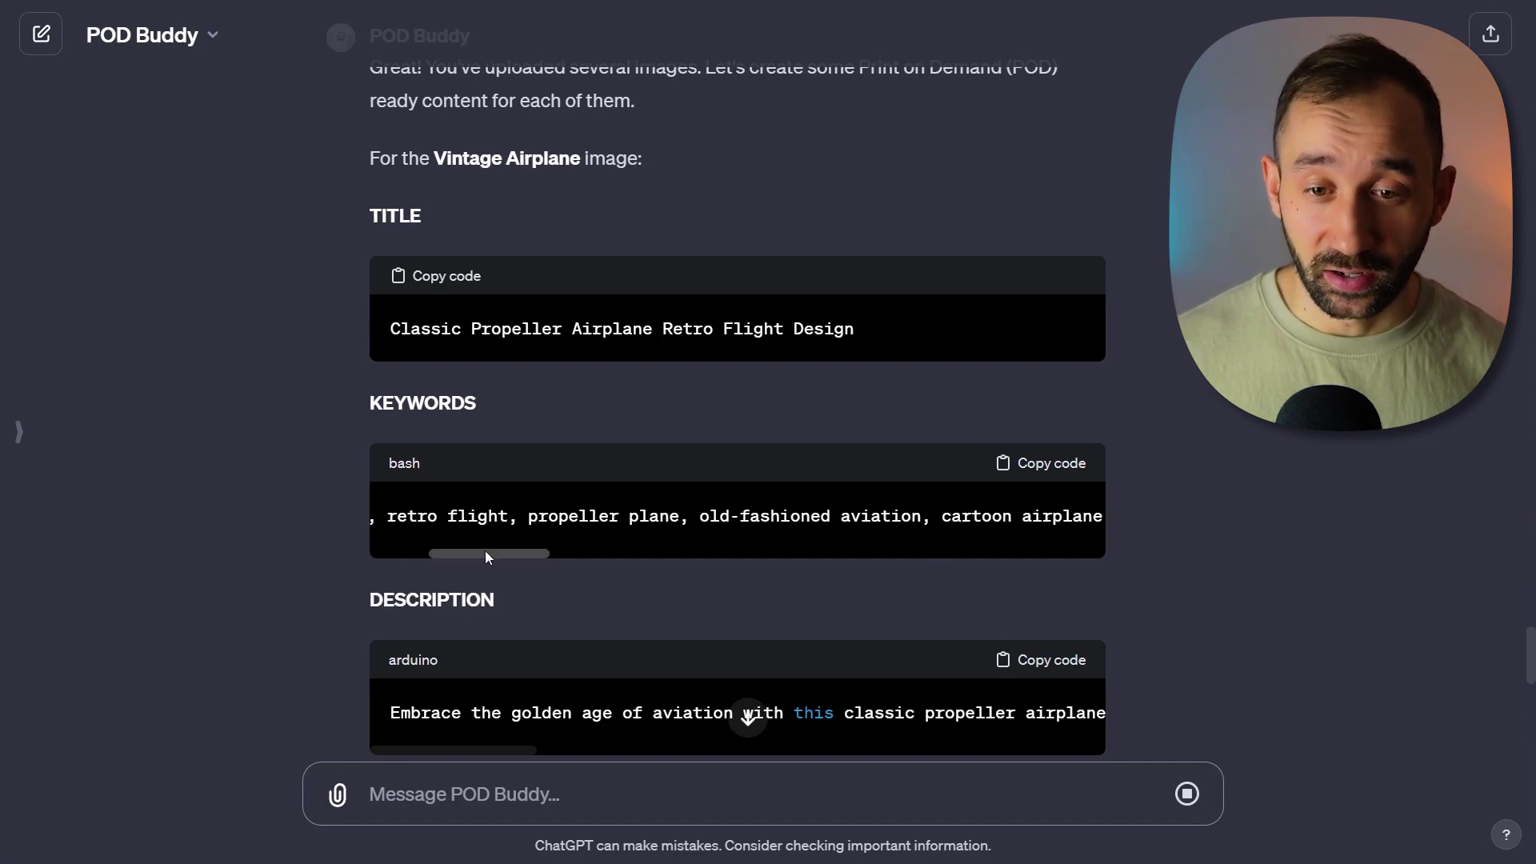
pyautogui.moveTo(491, 556); pyautogui.dragTo(573, 553)
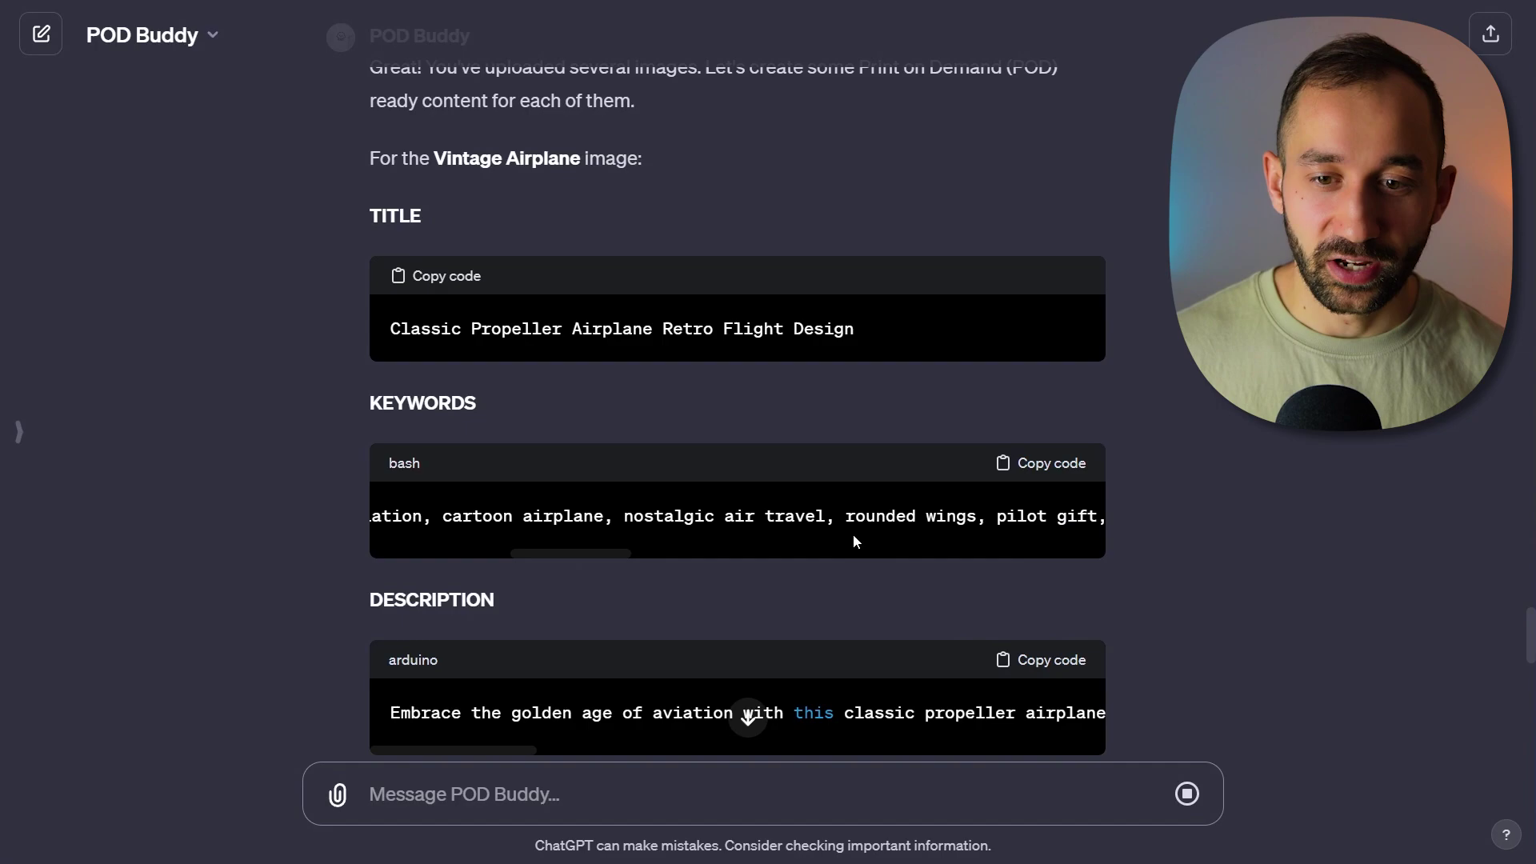
pyautogui.hscroll(5, 617, 550)
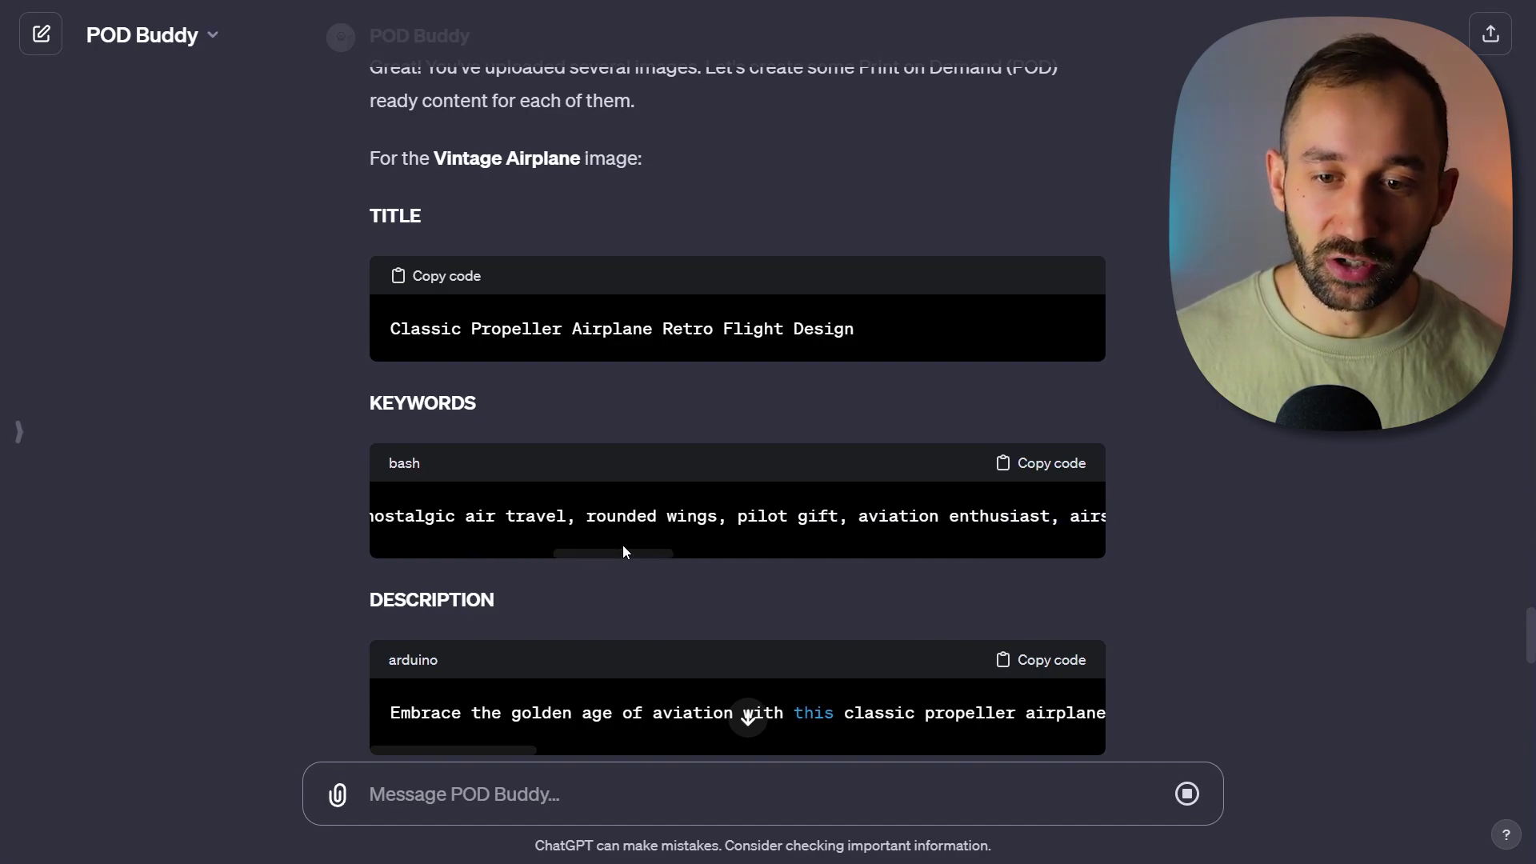
pyautogui.hscroll(3, 640, 549)
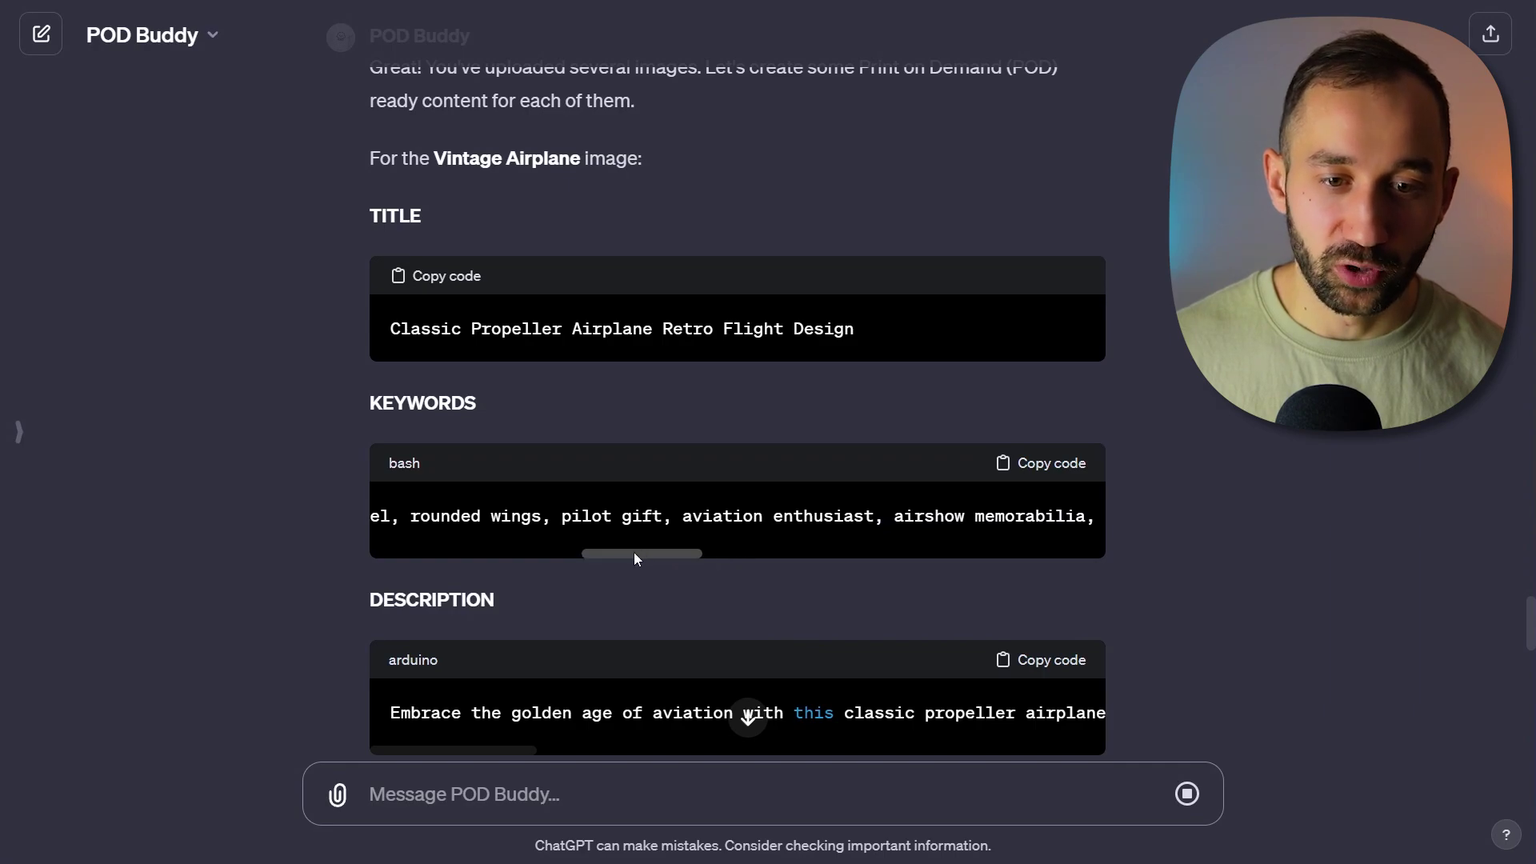
pyautogui.moveTo(634, 552); pyautogui.dragTo(626, 551)
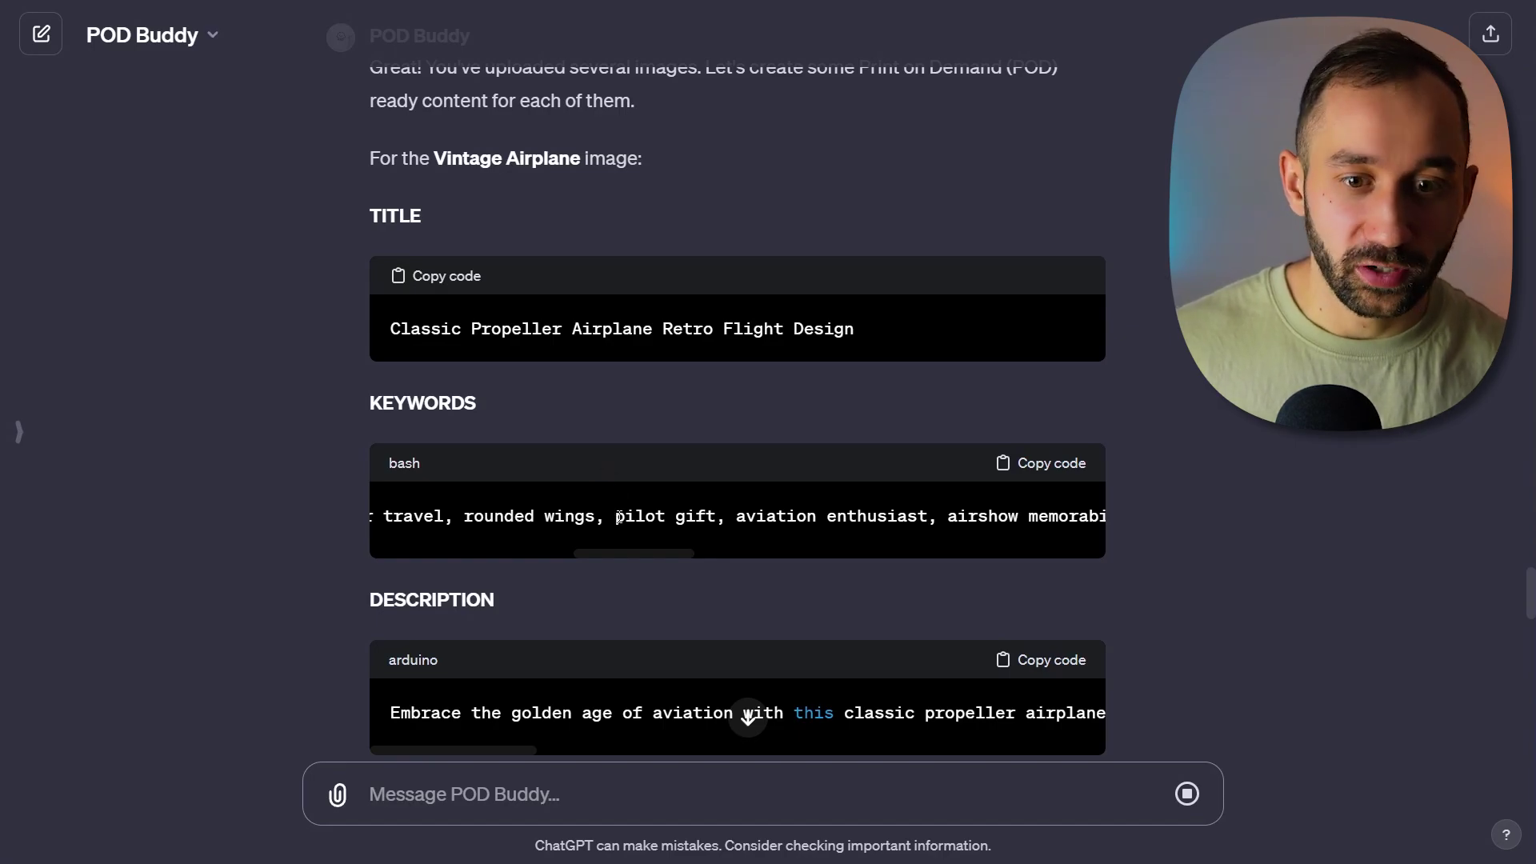
pyautogui.scroll(-4, 326, 367)
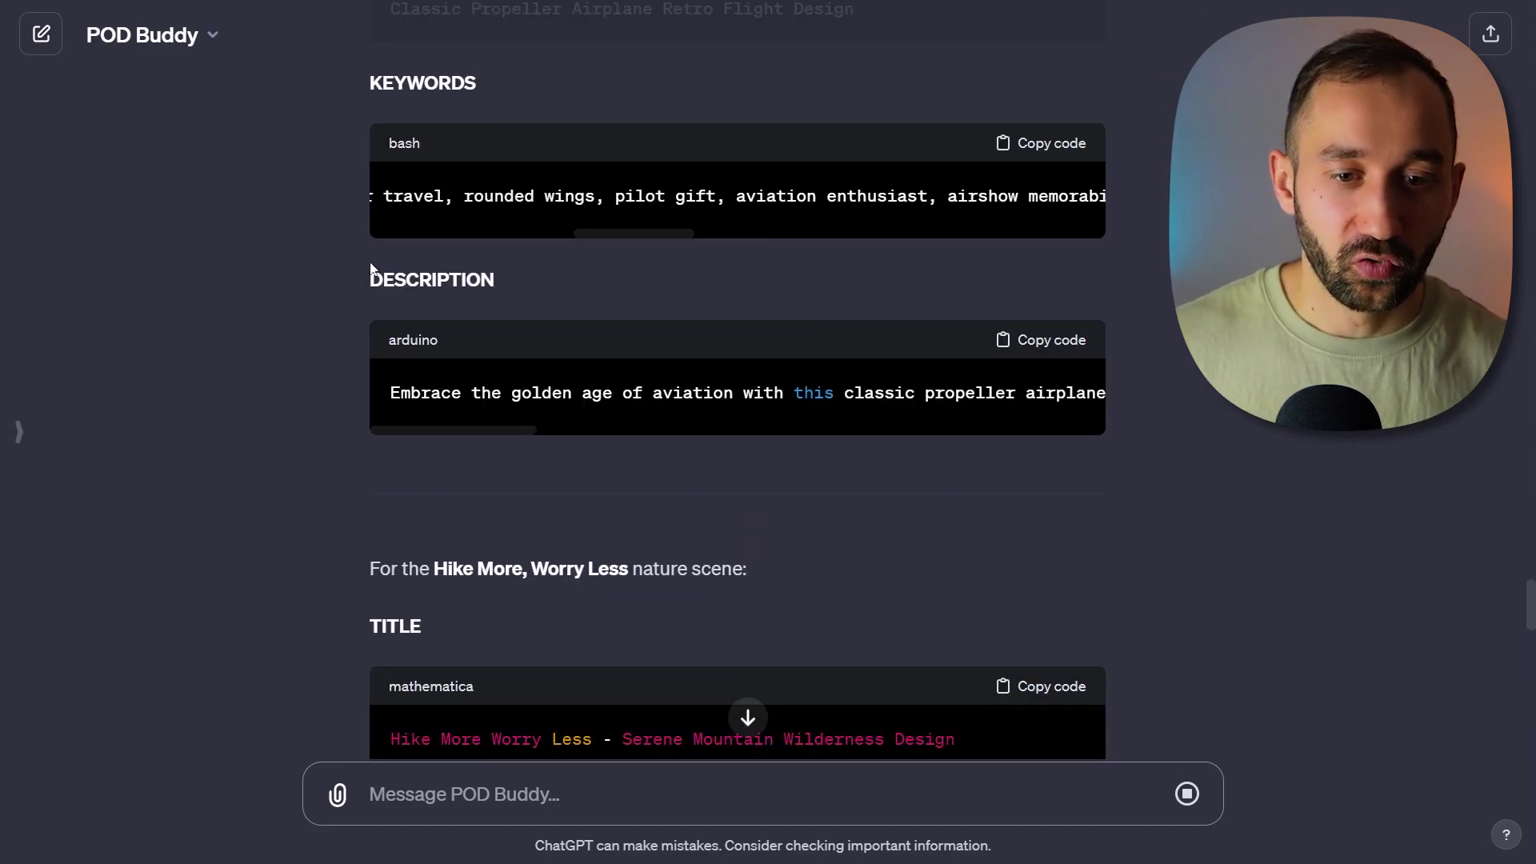
pyautogui.moveTo(465, 430); pyautogui.dragTo(637, 446)
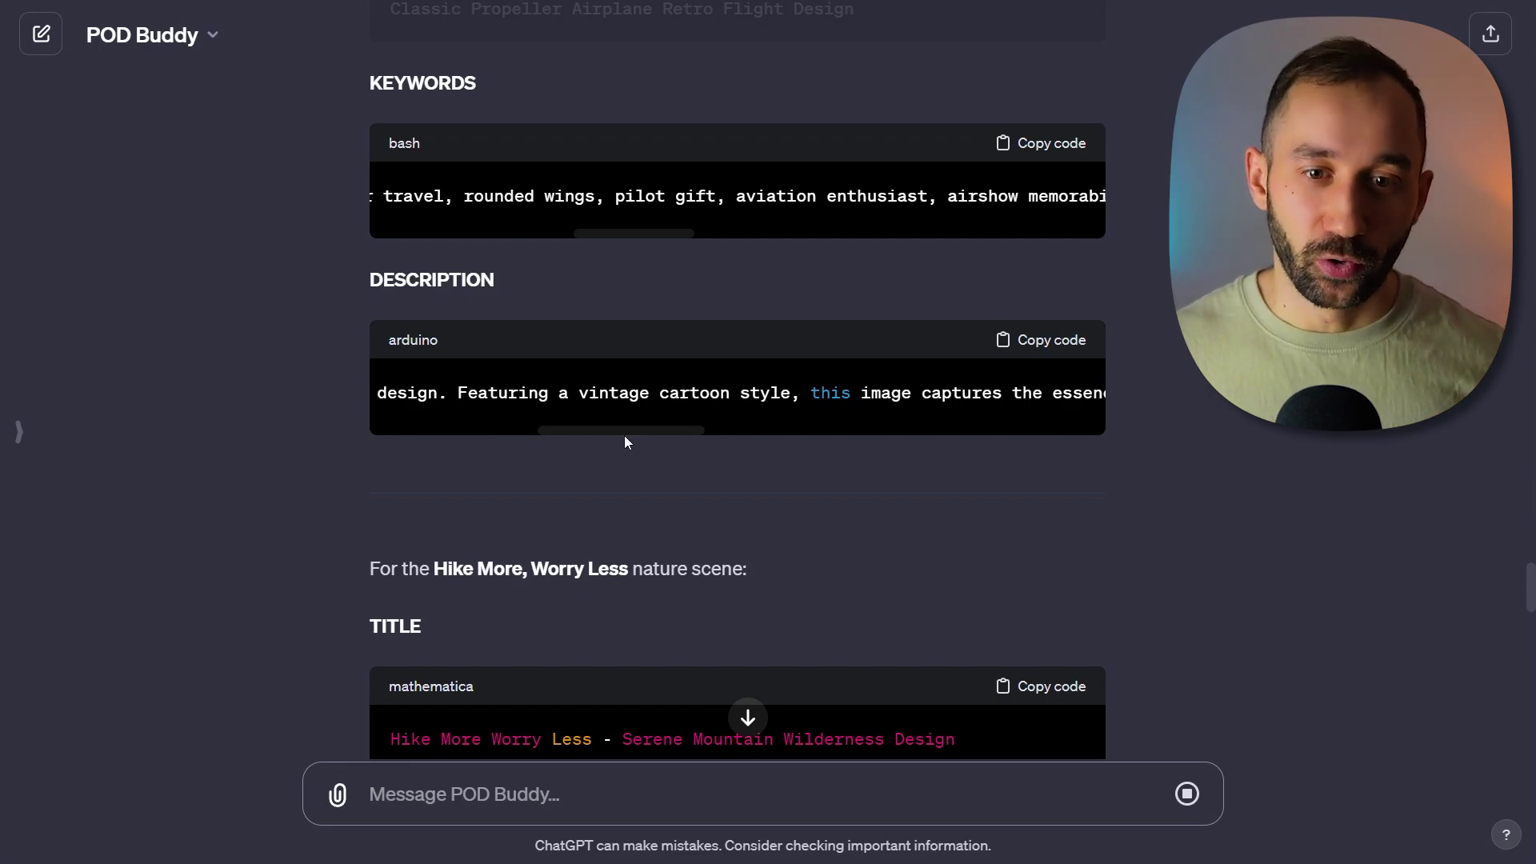
pyautogui.moveTo(623, 435); pyautogui.dragTo(818, 433)
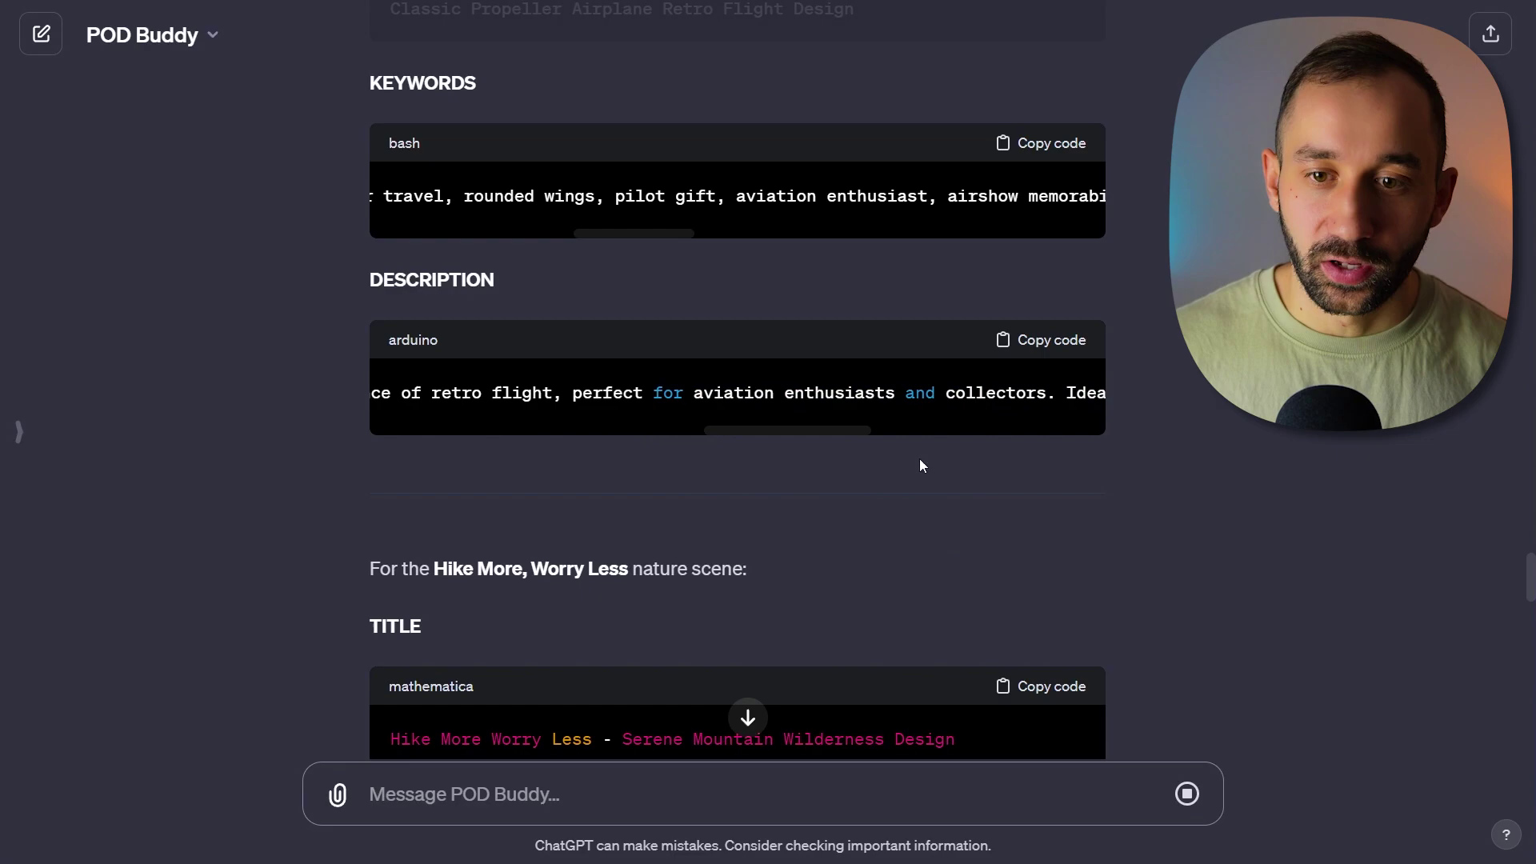
pyautogui.hscroll(5, 692, 392)
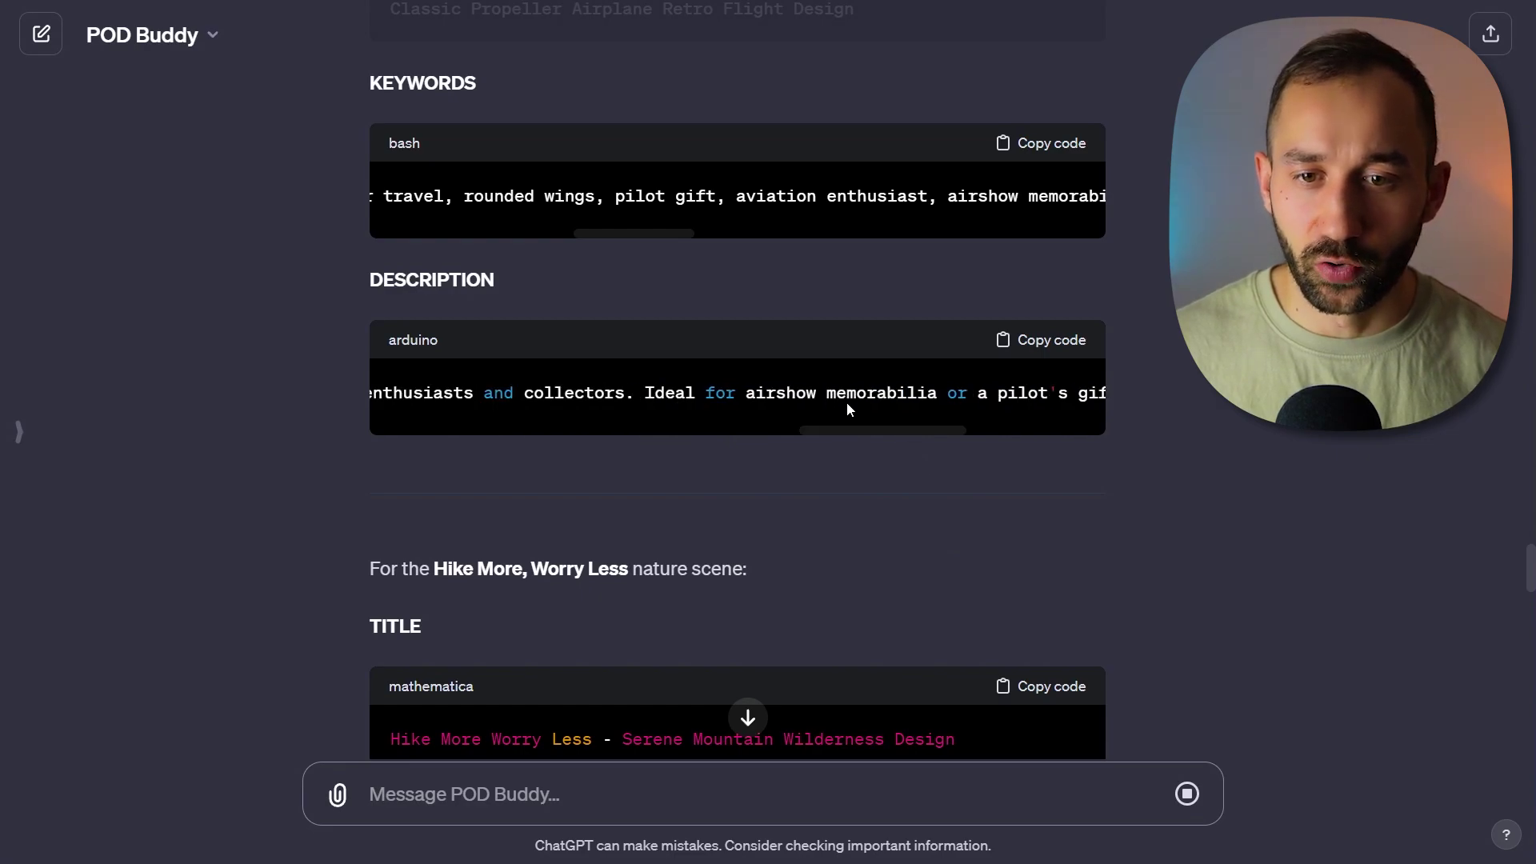
pyautogui.hscroll(3, 964, 431)
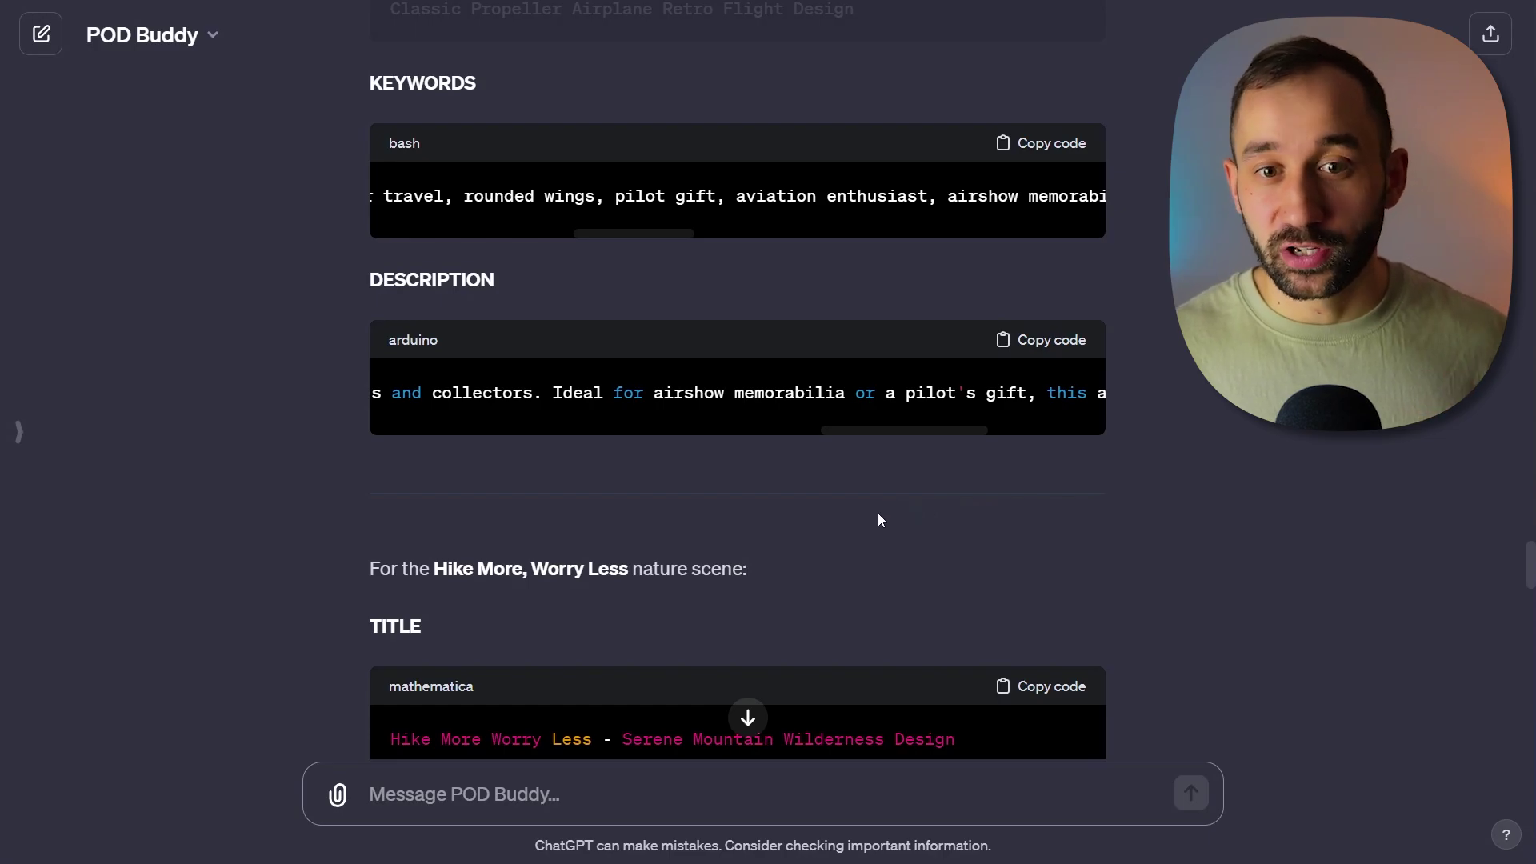
pyautogui.scroll(2, 769, 535)
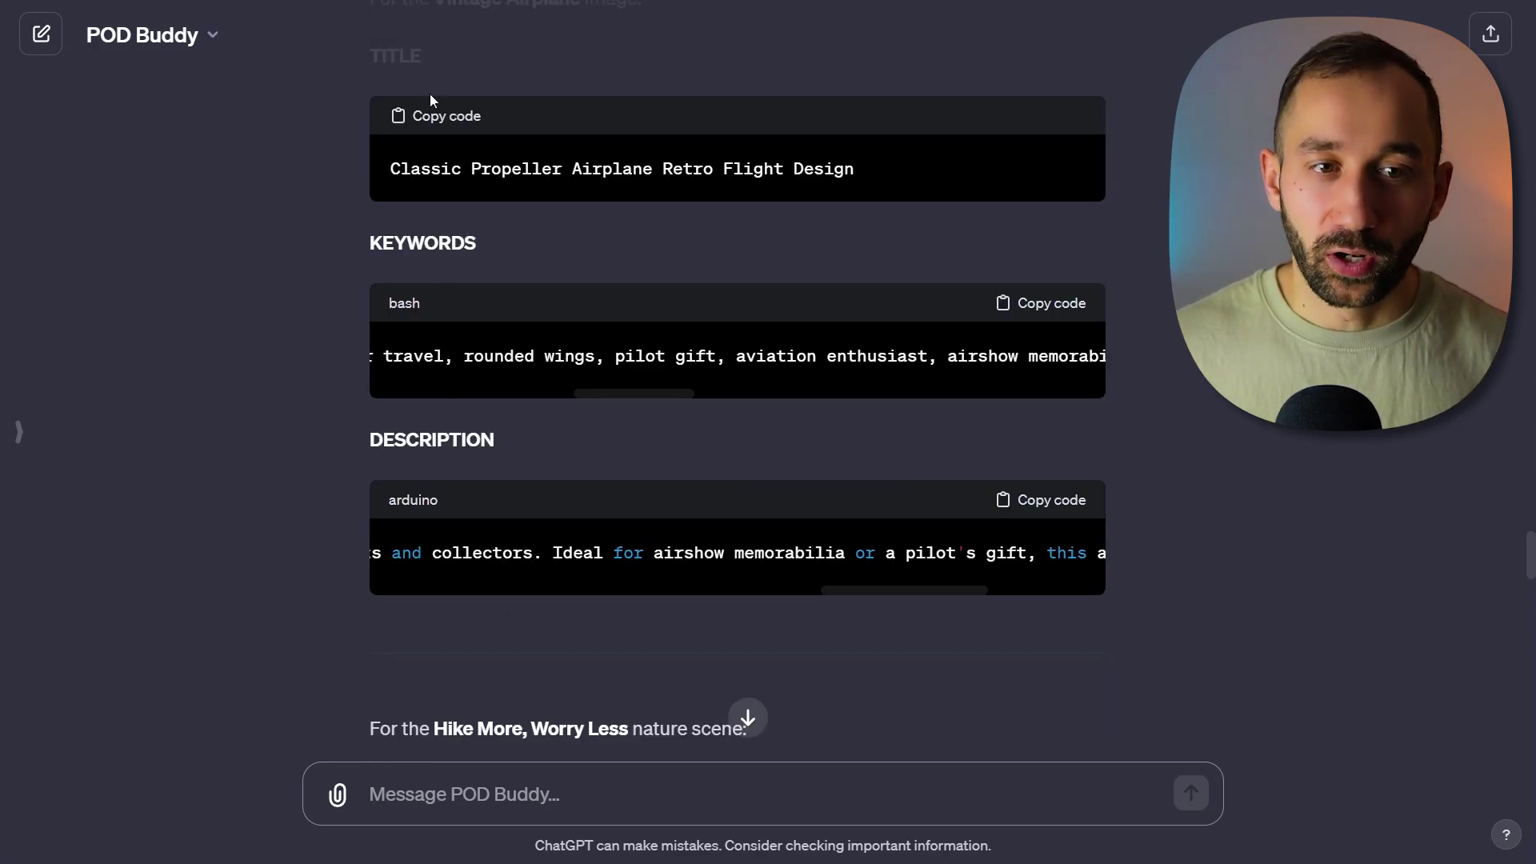
pyautogui.scroll(-6, 1165, 376)
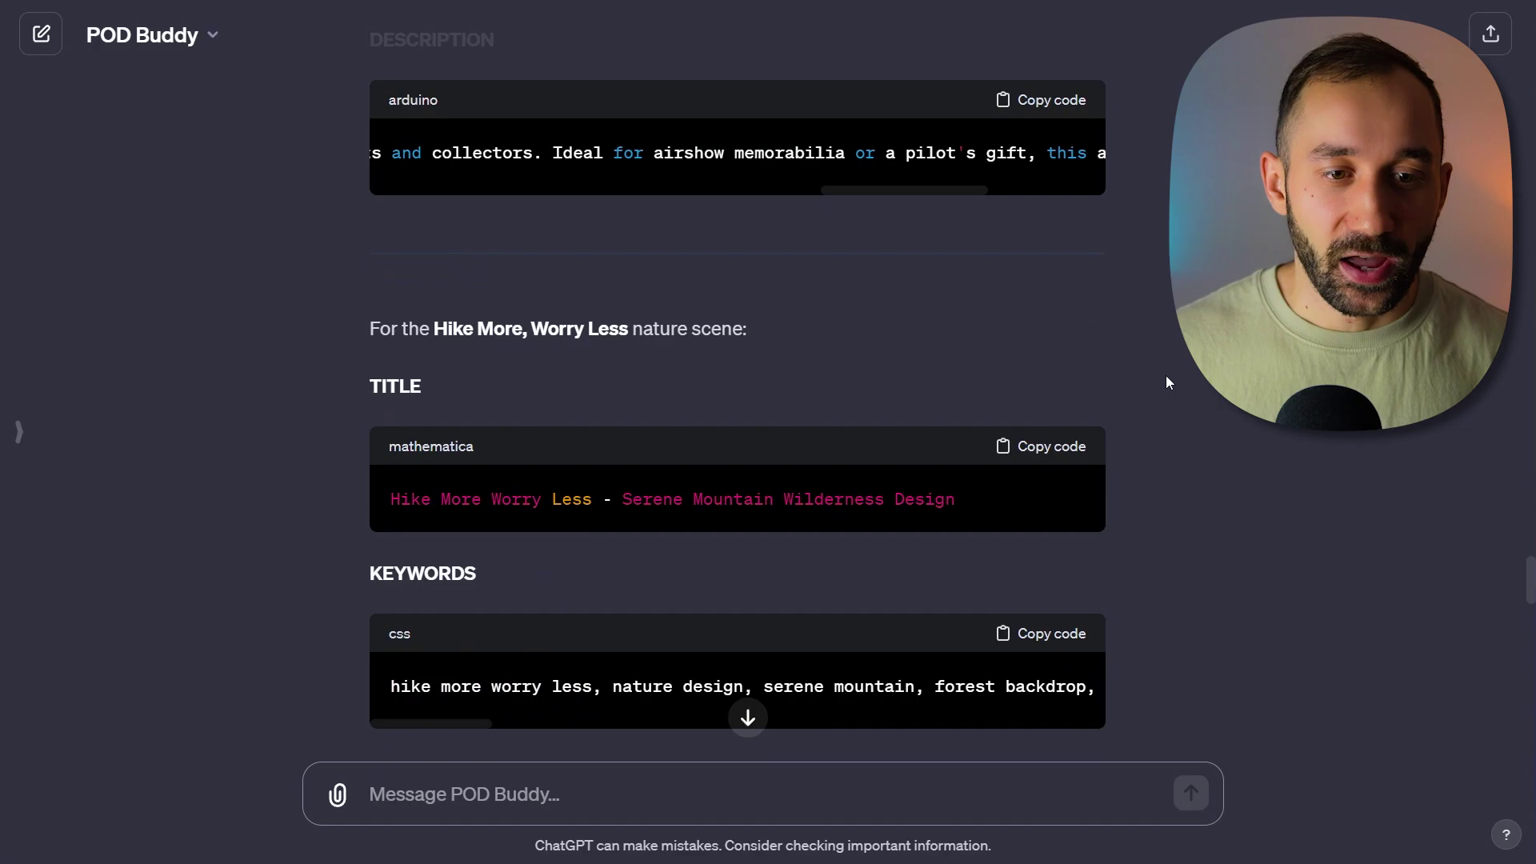
pyautogui.scroll(-1, 728, 494)
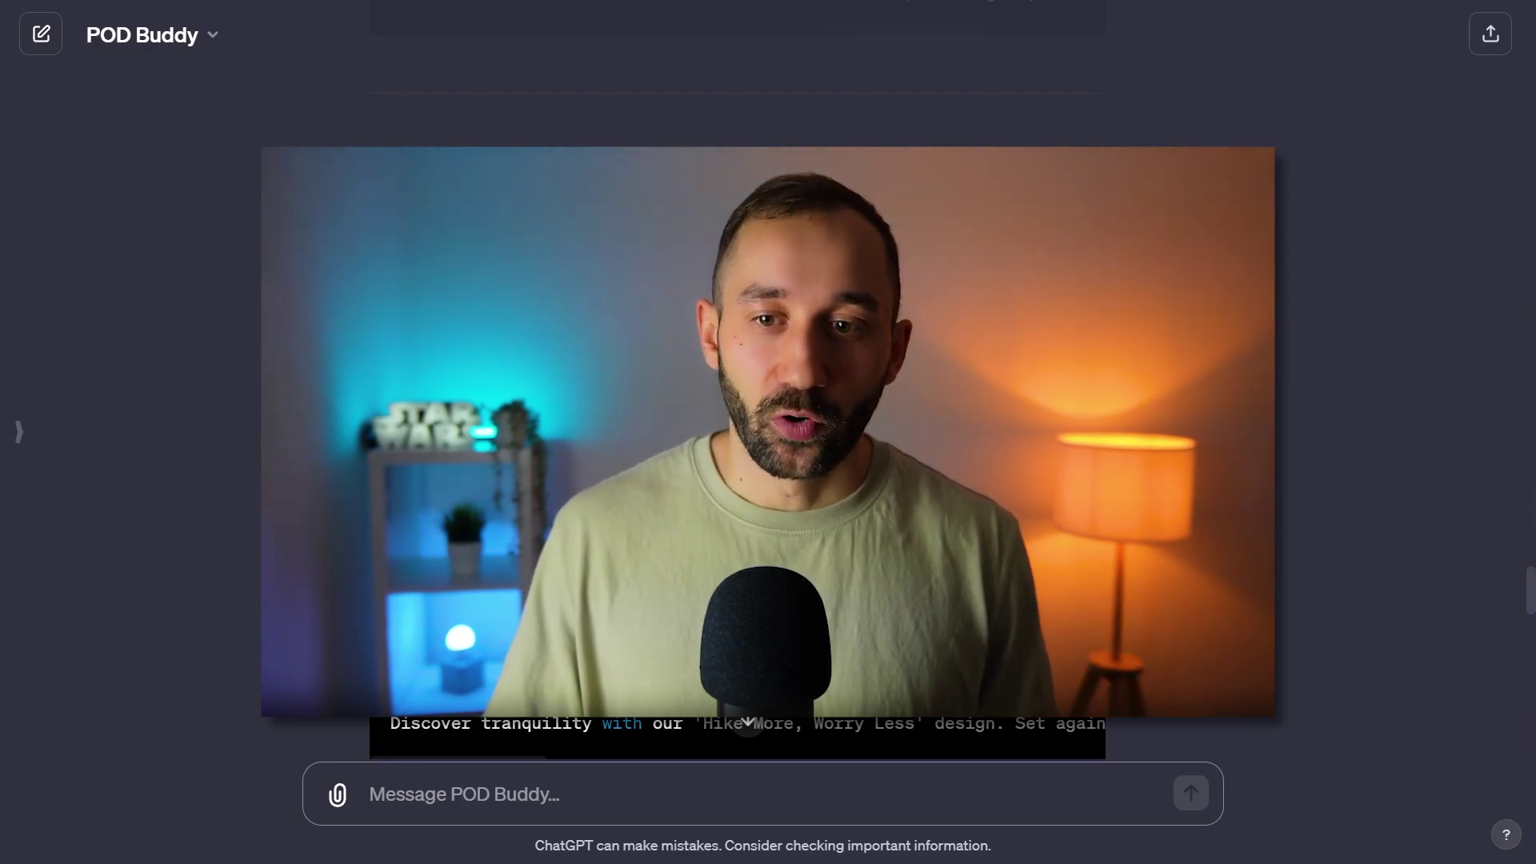
pyautogui.scroll(-3, 738, 432)
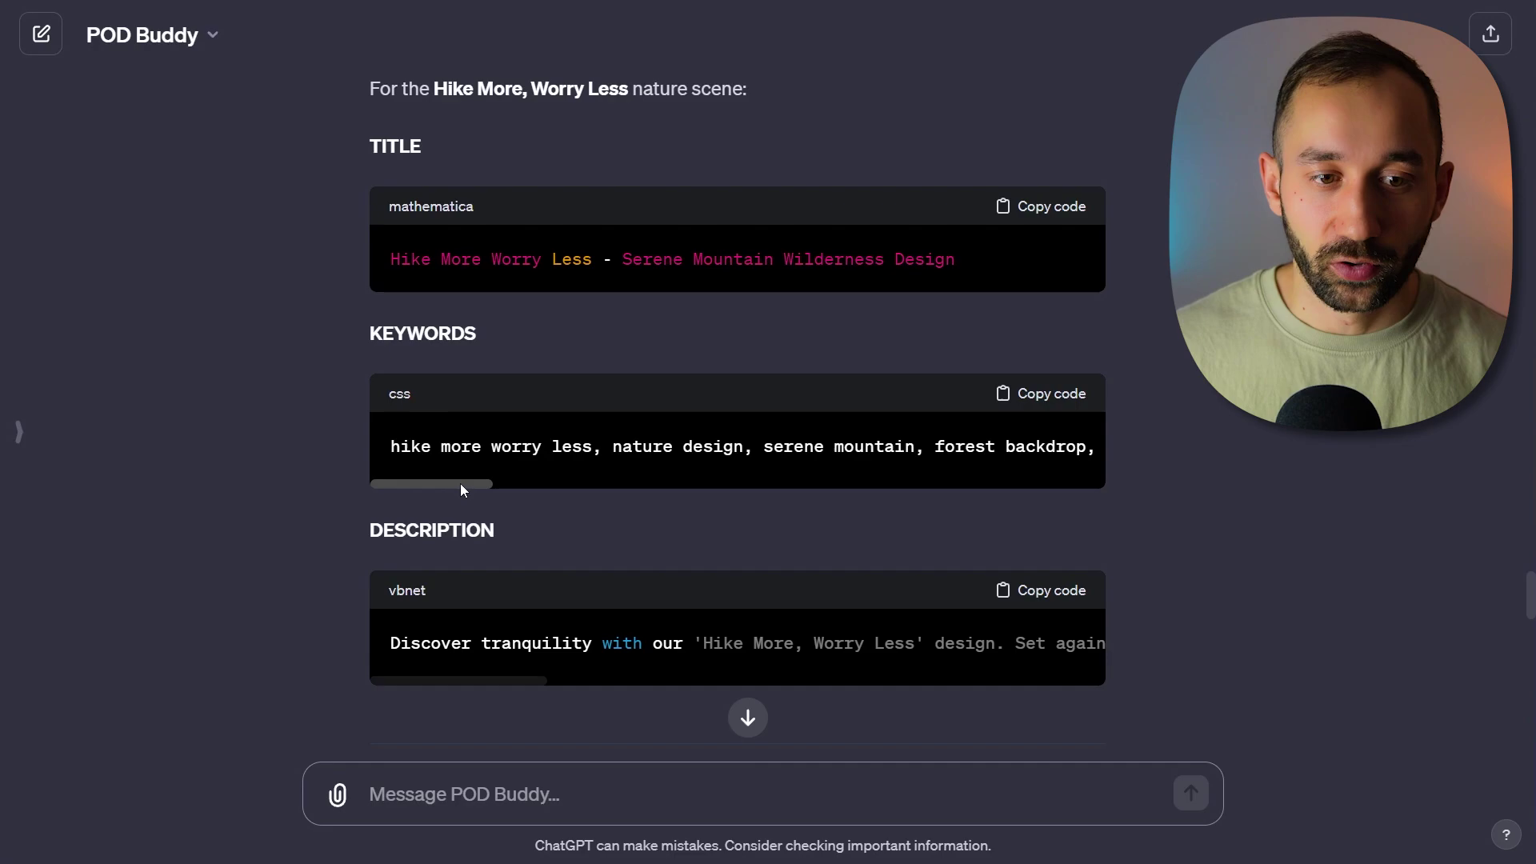
pyautogui.moveTo(460, 488); pyautogui.dragTo(626, 488)
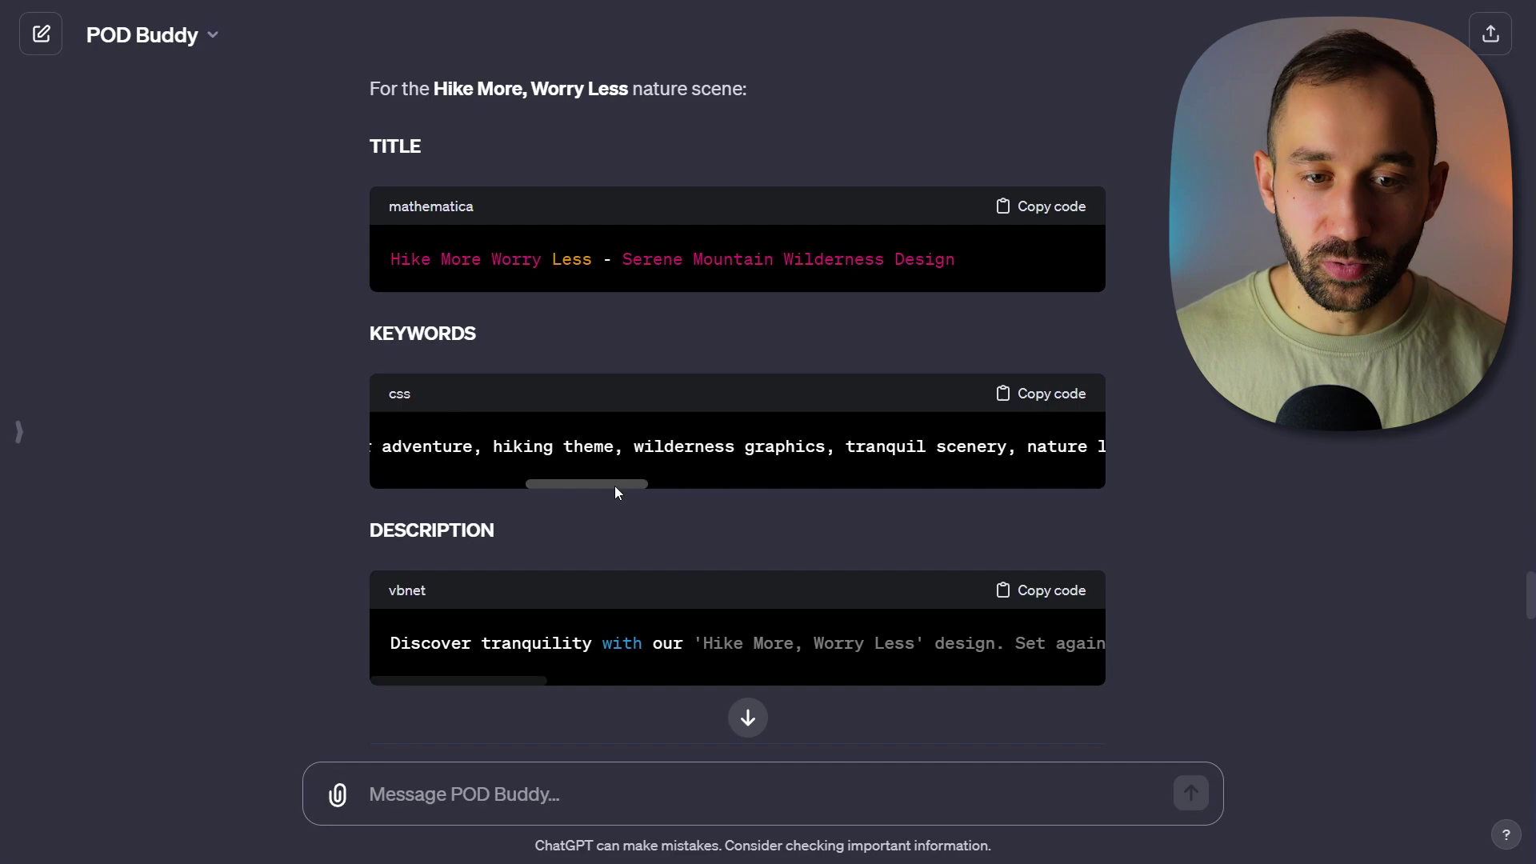
pyautogui.moveTo(615, 486); pyautogui.dragTo(743, 487)
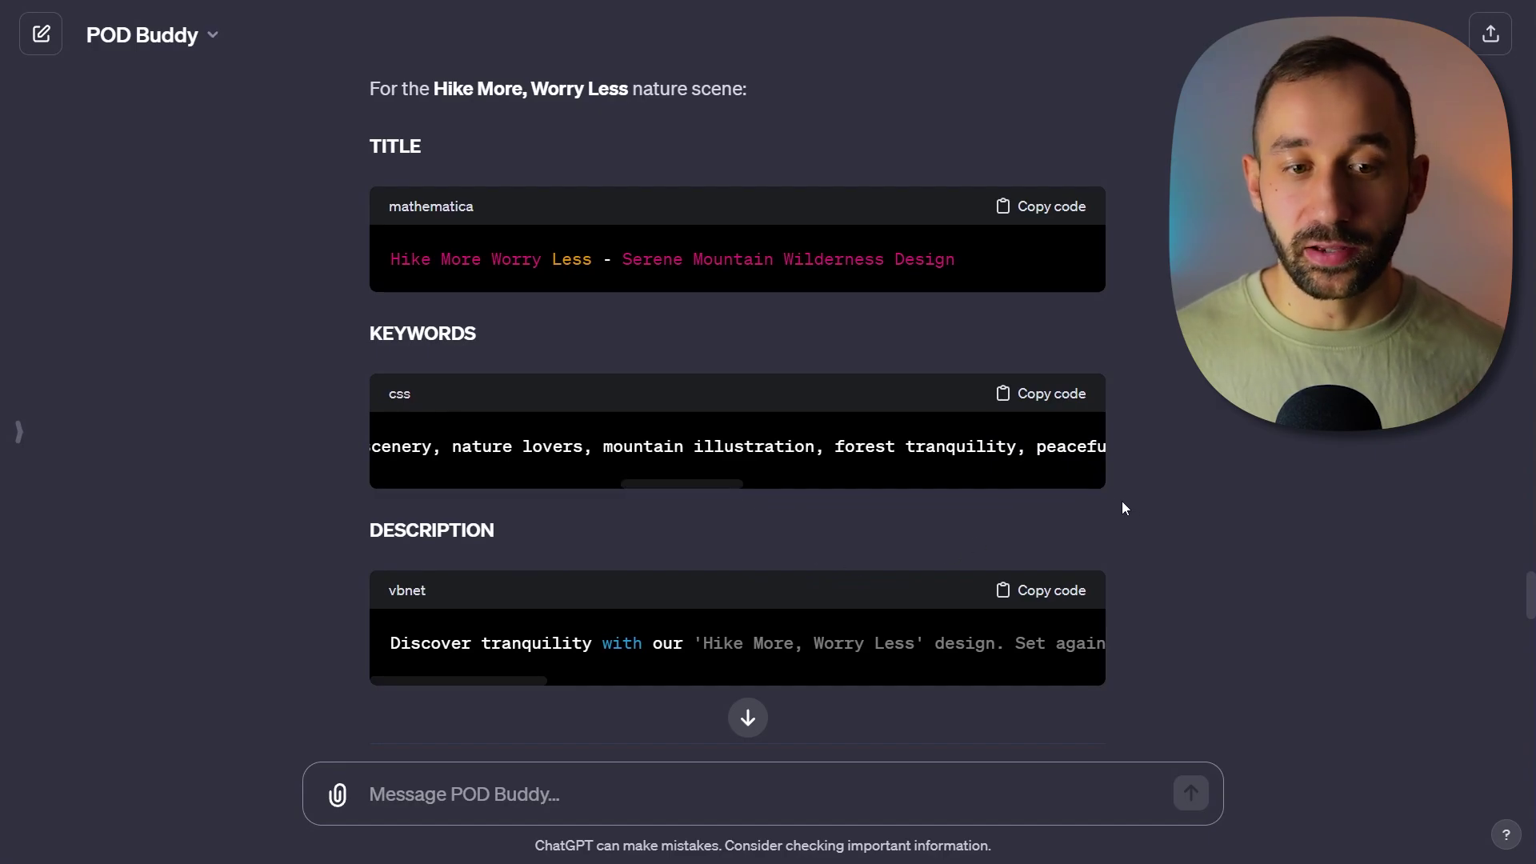
pyautogui.scroll(-5, 1122, 497)
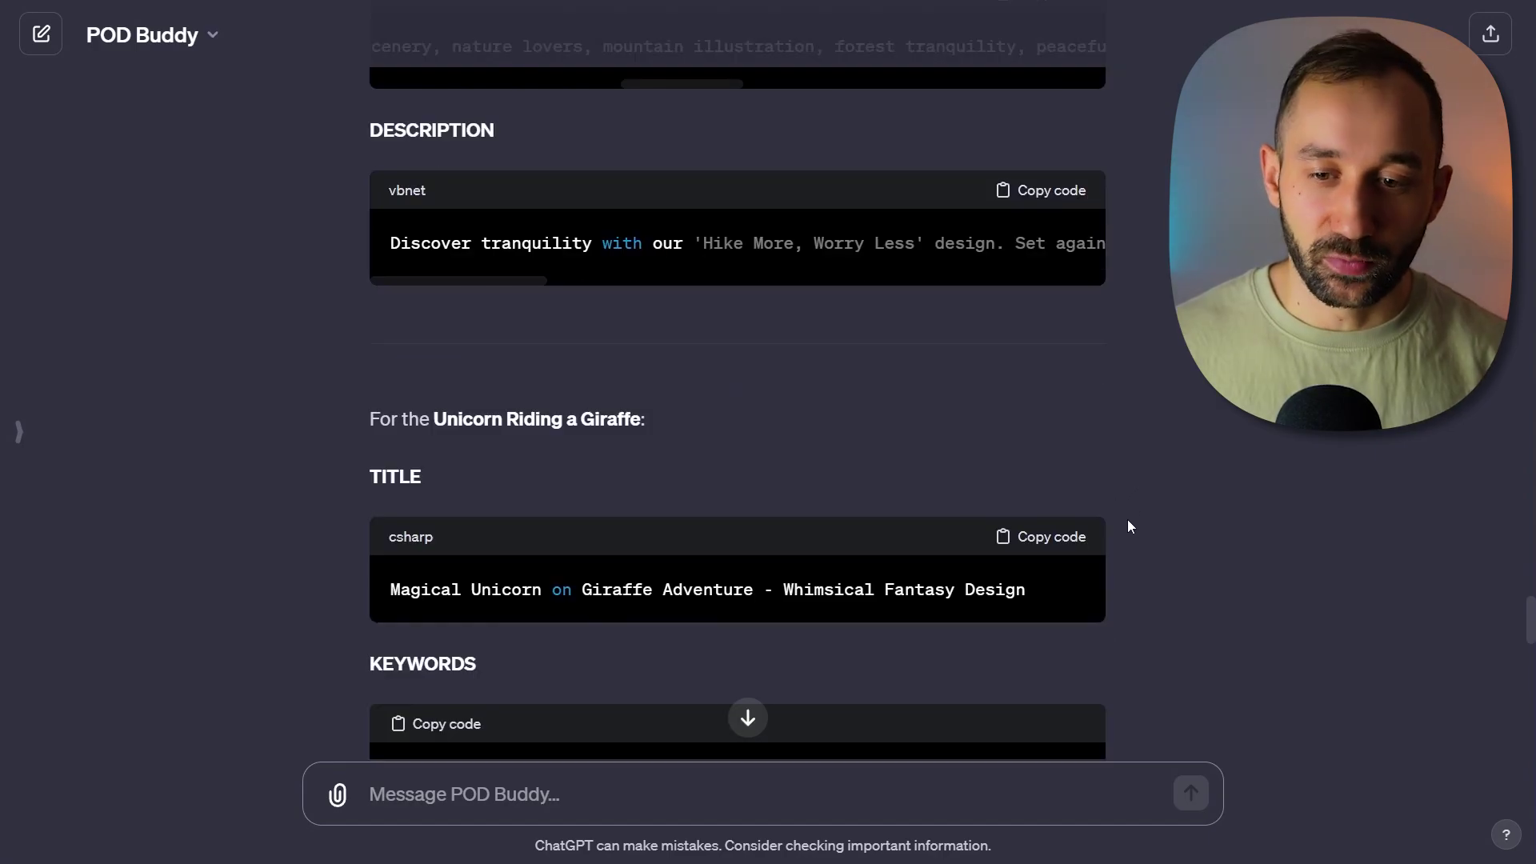
pyautogui.scroll(-3, 1127, 521)
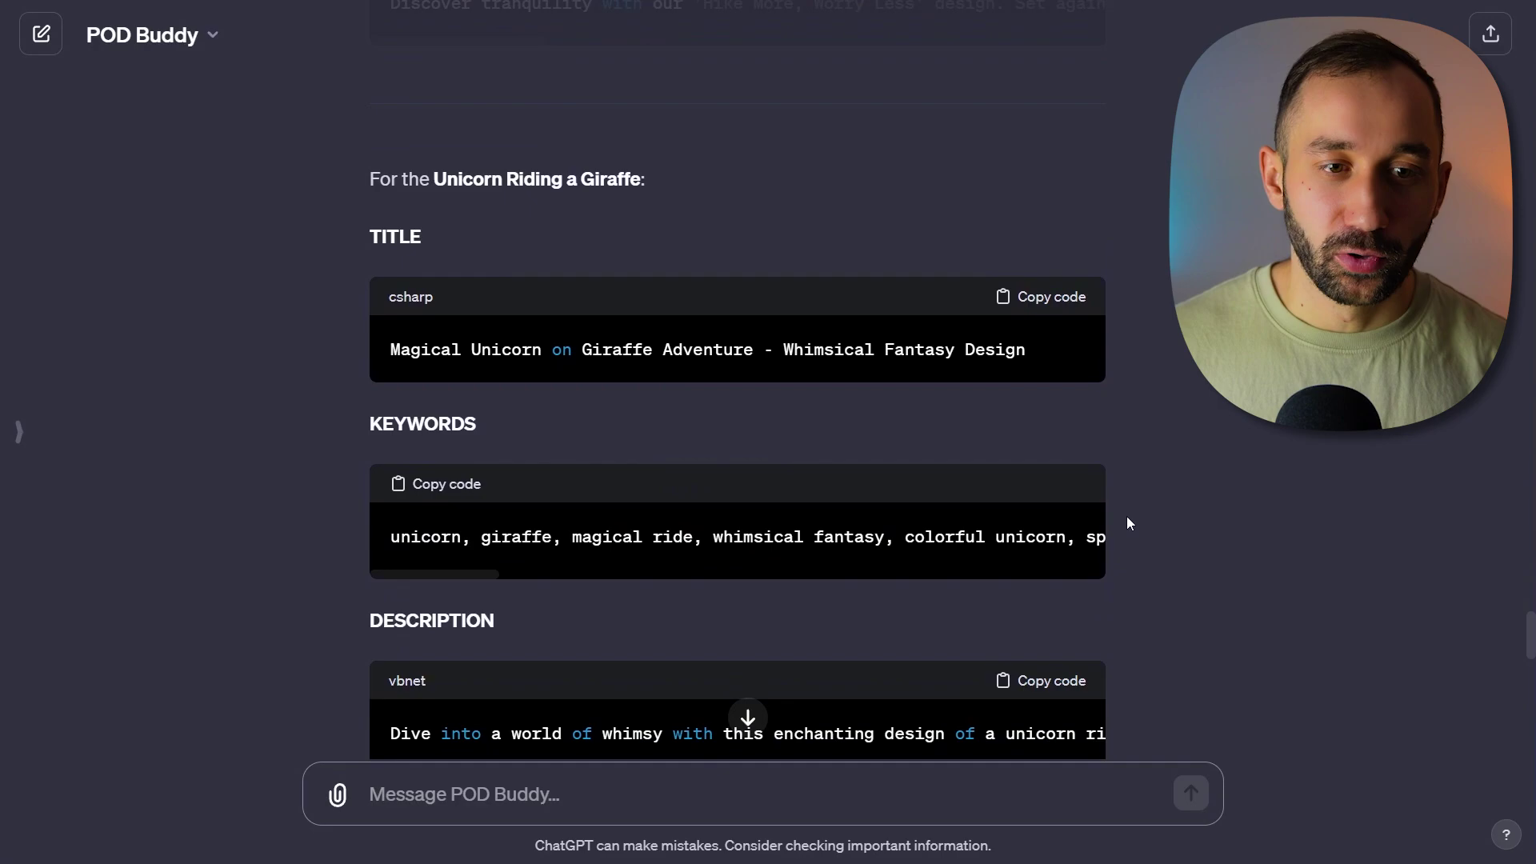
pyautogui.scroll(-1, 1128, 523)
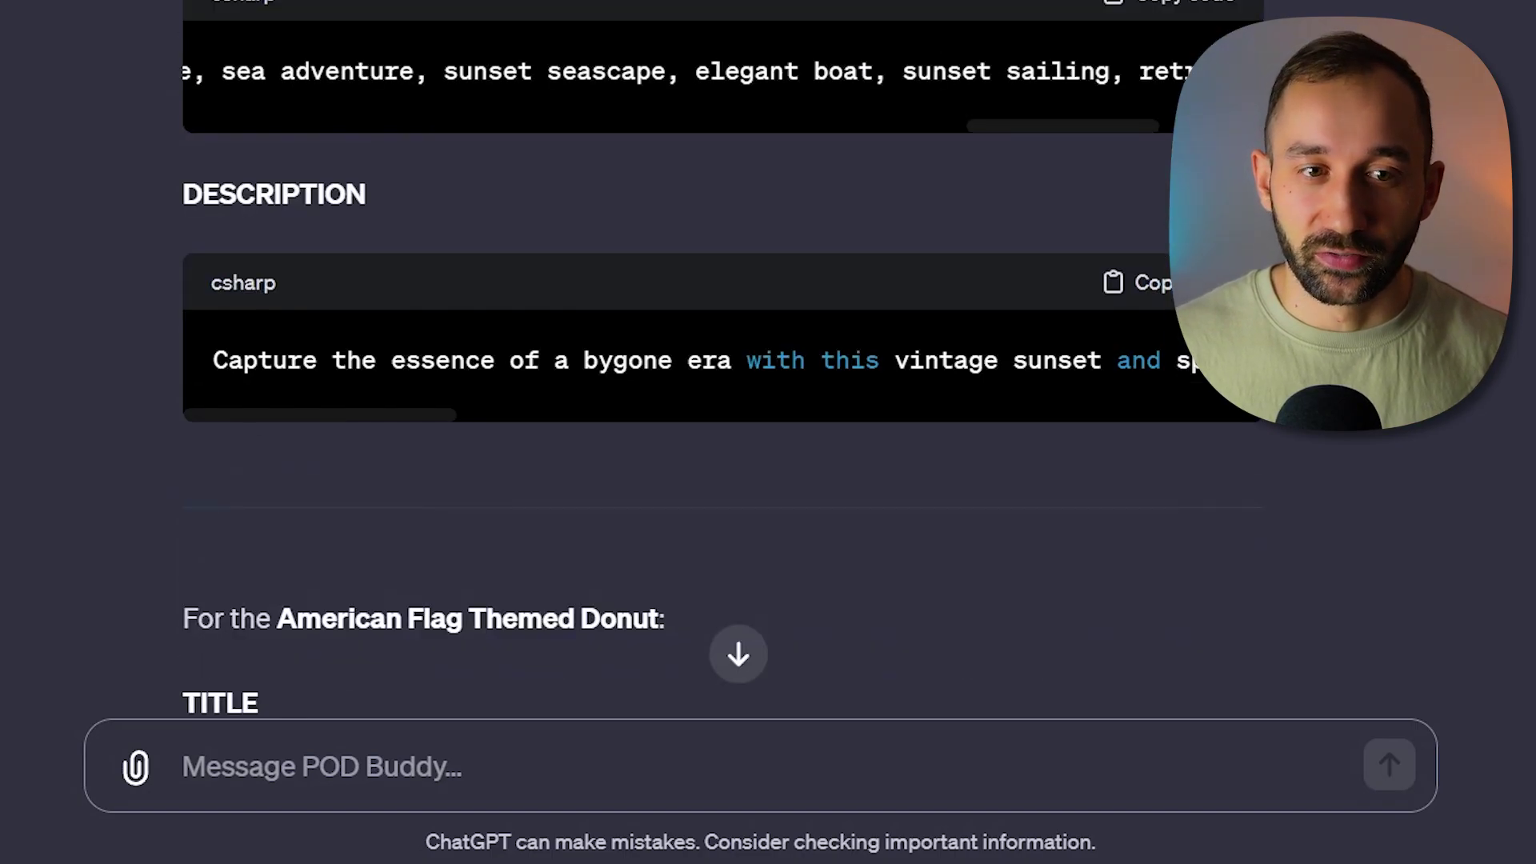
pyautogui.scroll(15, 720, 360)
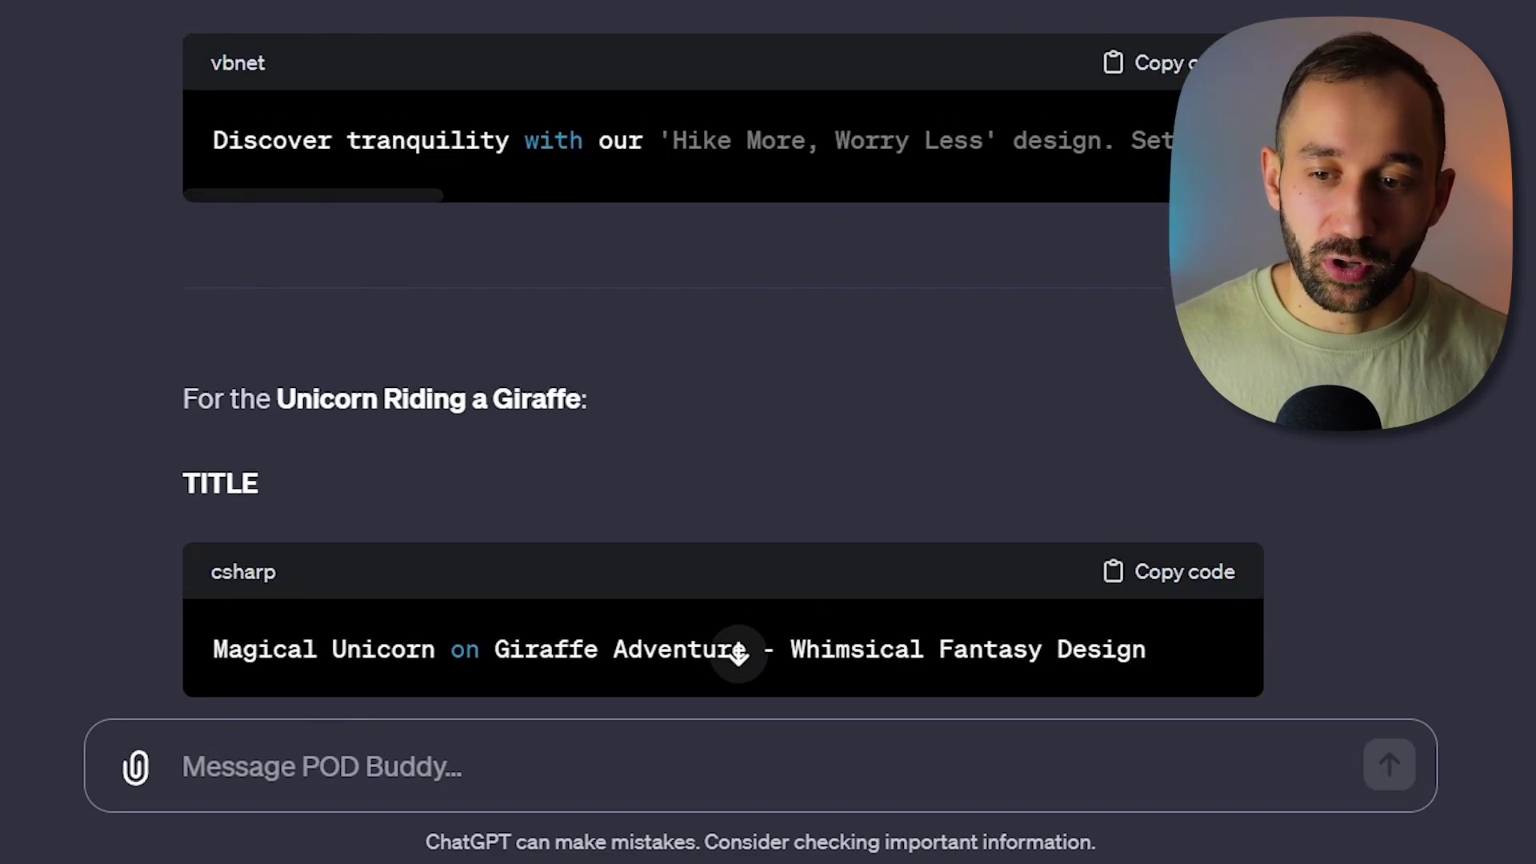
pyautogui.scroll(10, 720, 359)
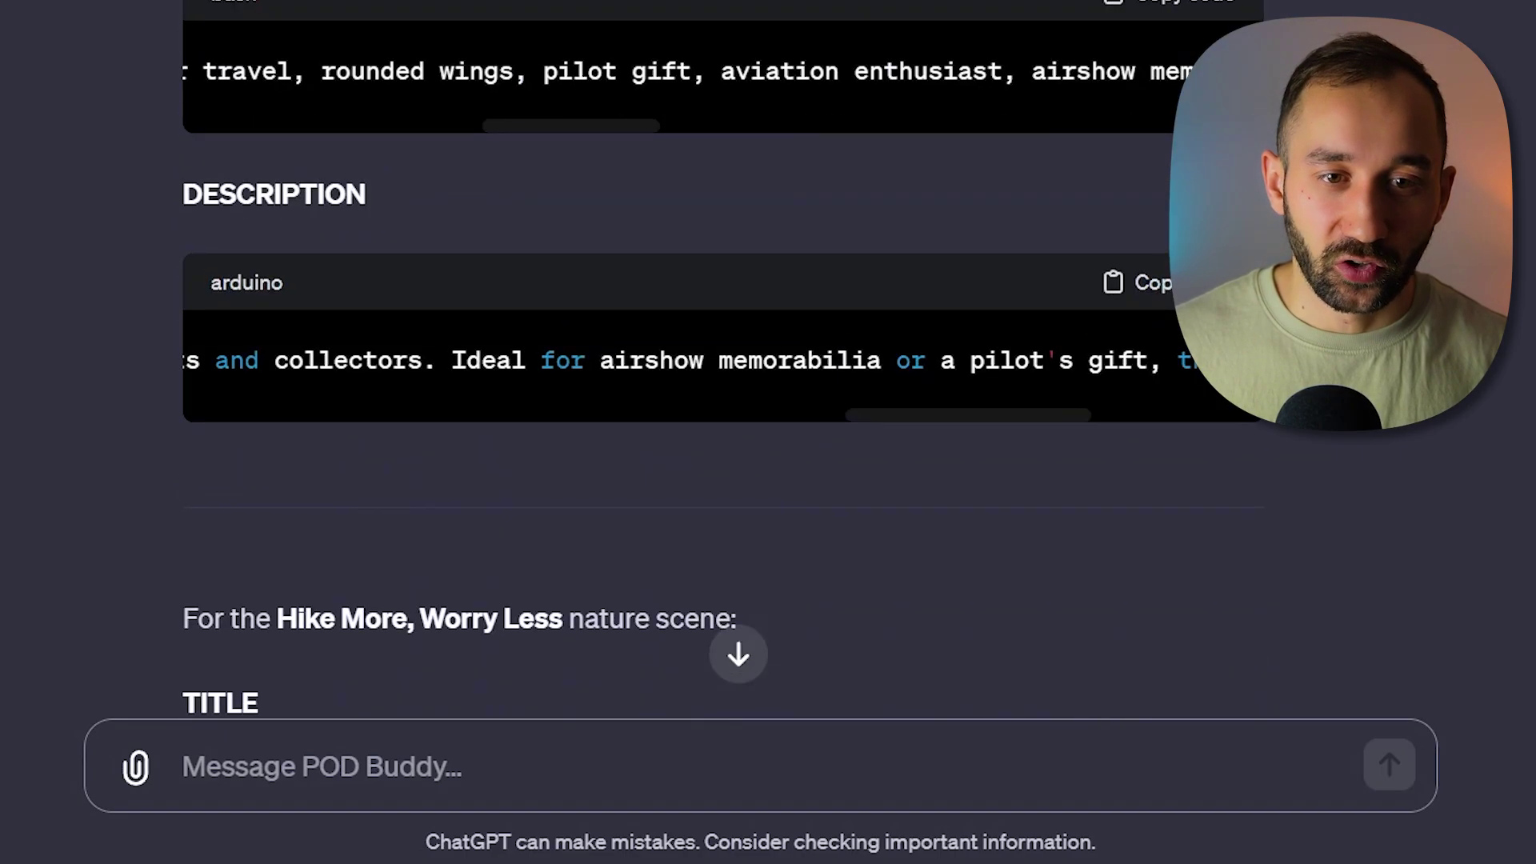
pyautogui.scroll(3, 720, 360)
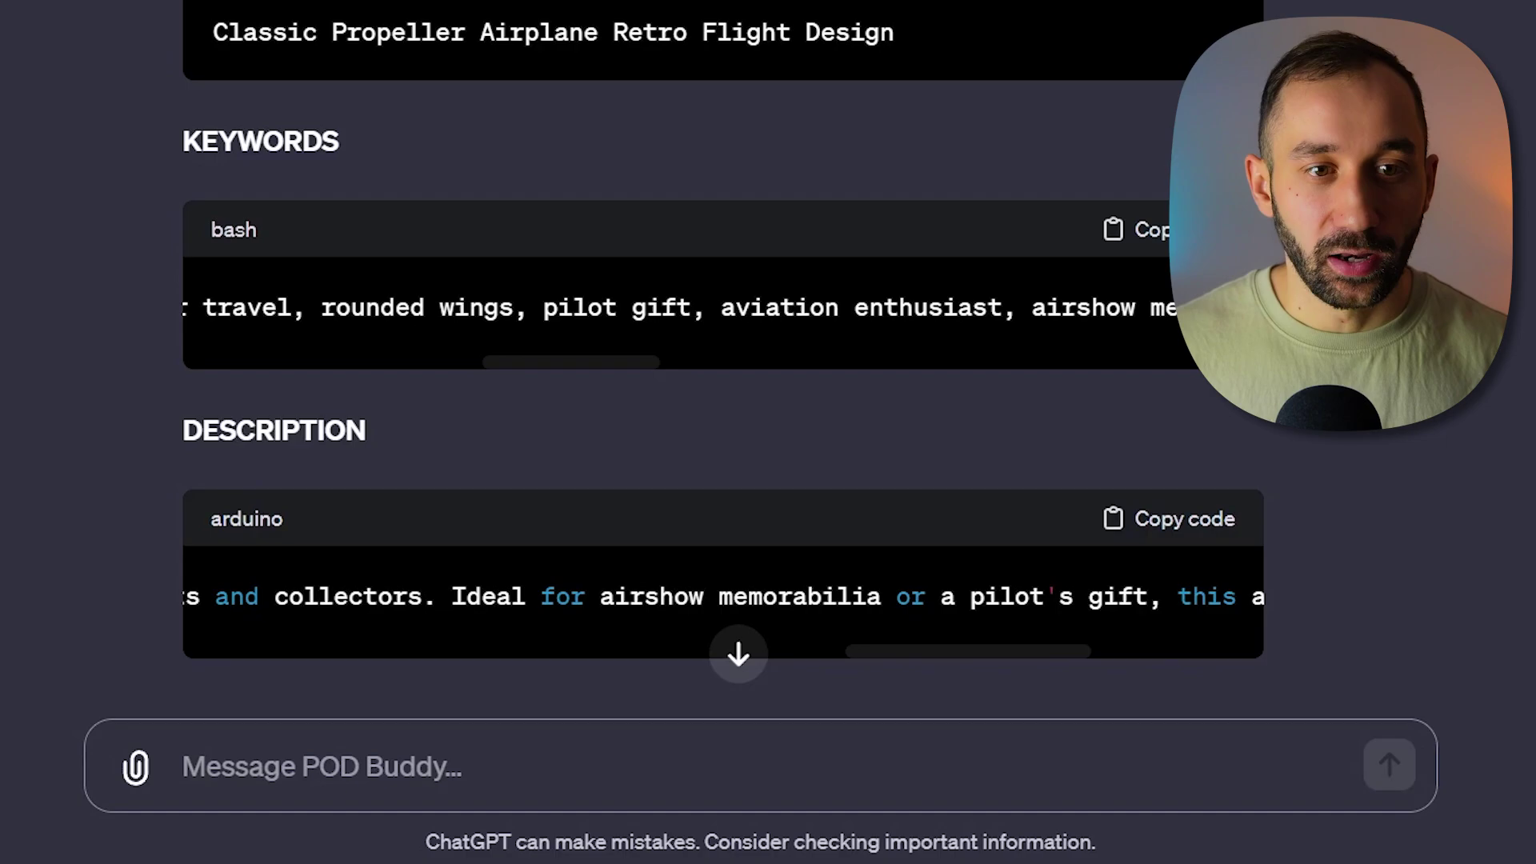
pyautogui.scroll(1, 720, 360)
pyautogui.scroll(5, 719, 360)
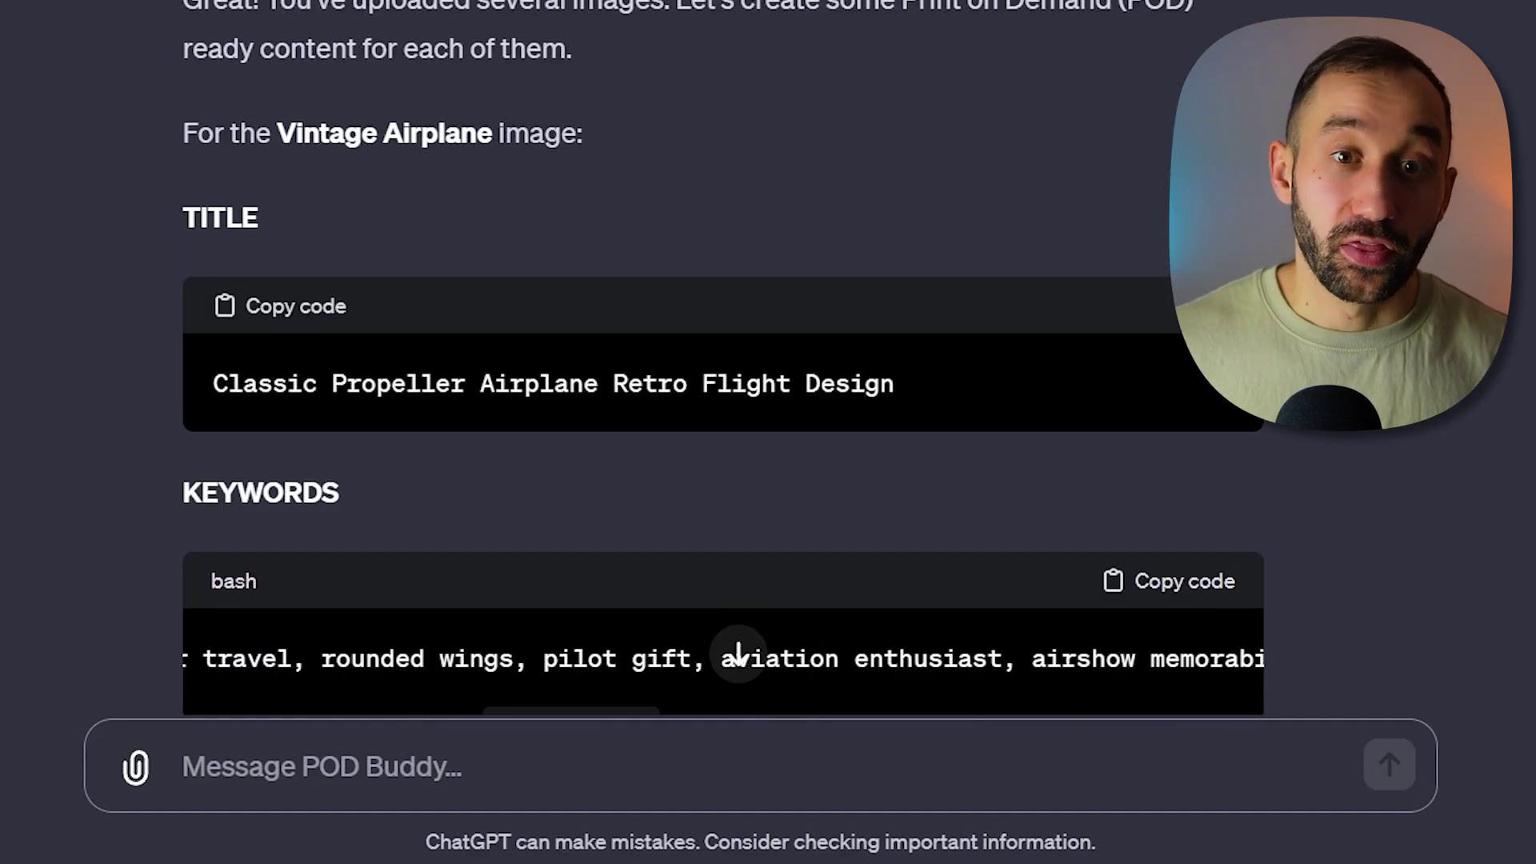
pyautogui.scroll(4, 720, 360)
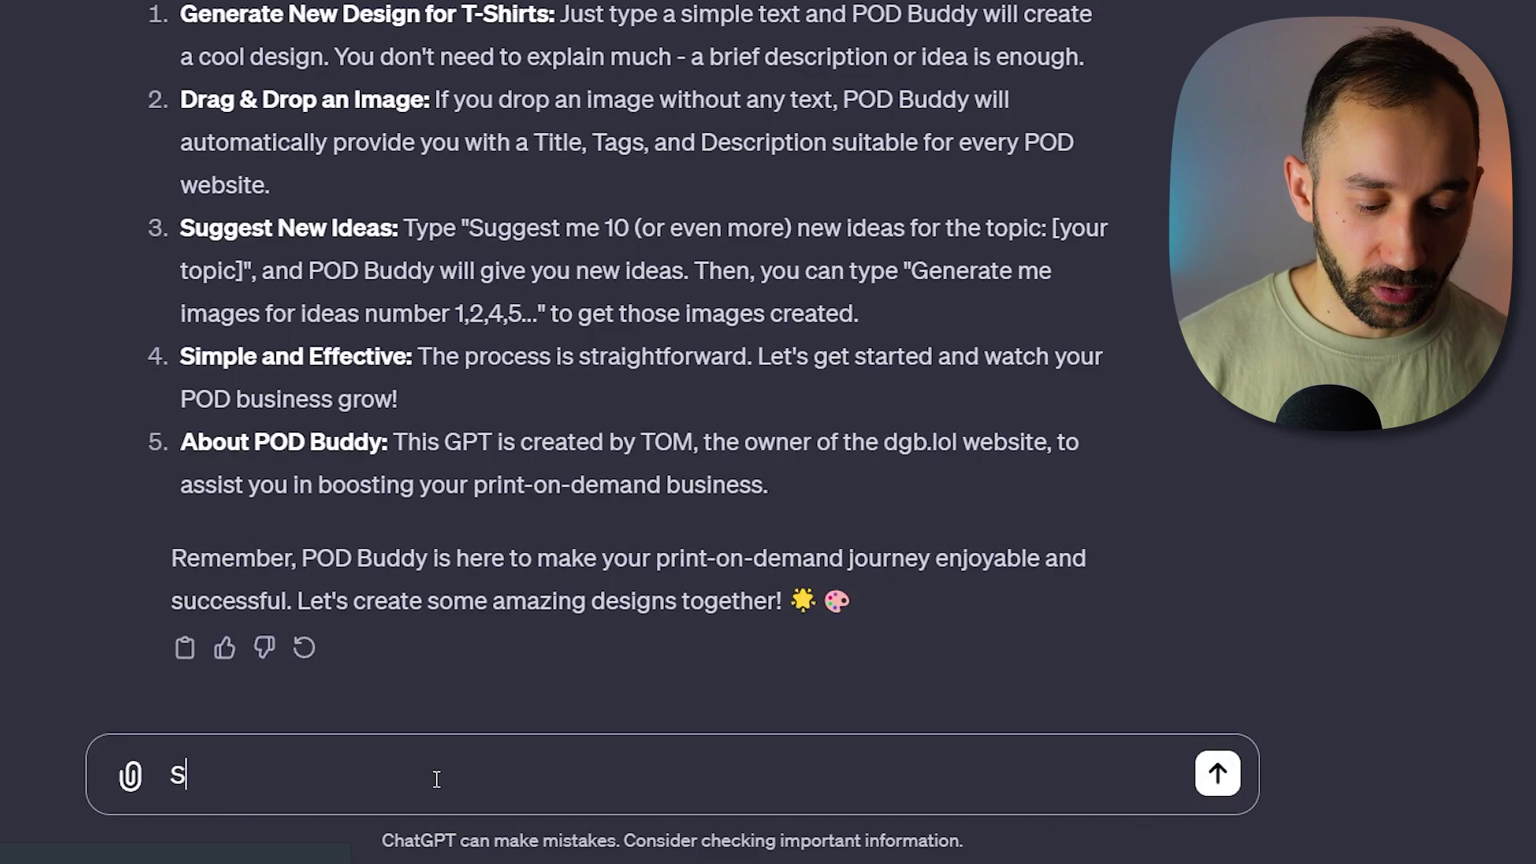
# Ask 'Suggest 10 new ideas for the topic of hikinig' and review the hiking ideas list.
pyautogui.write('uggest 10')
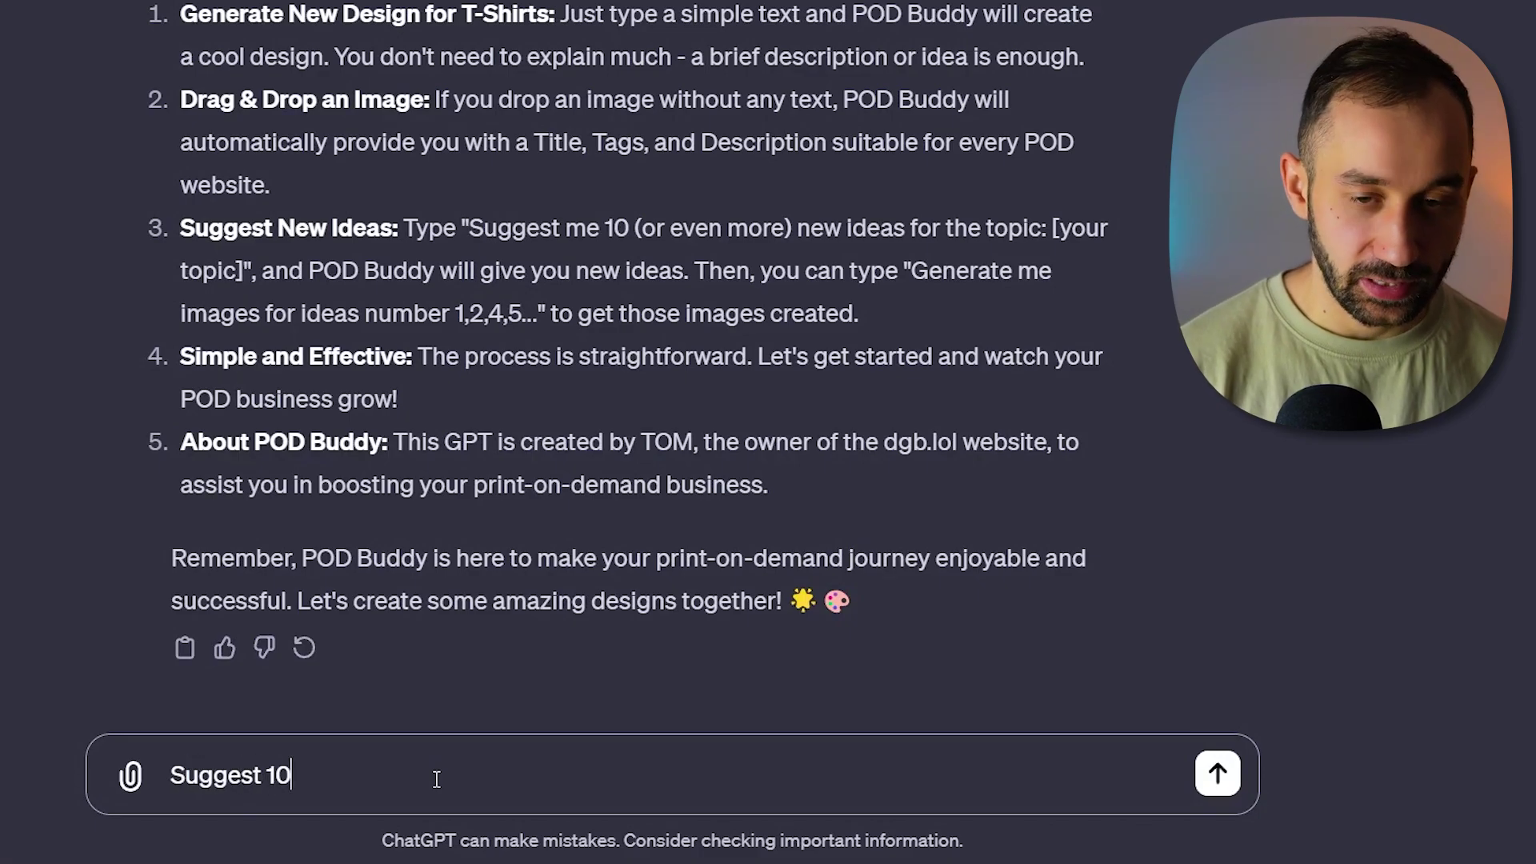
pyautogui.write(' new ideas for the topic')
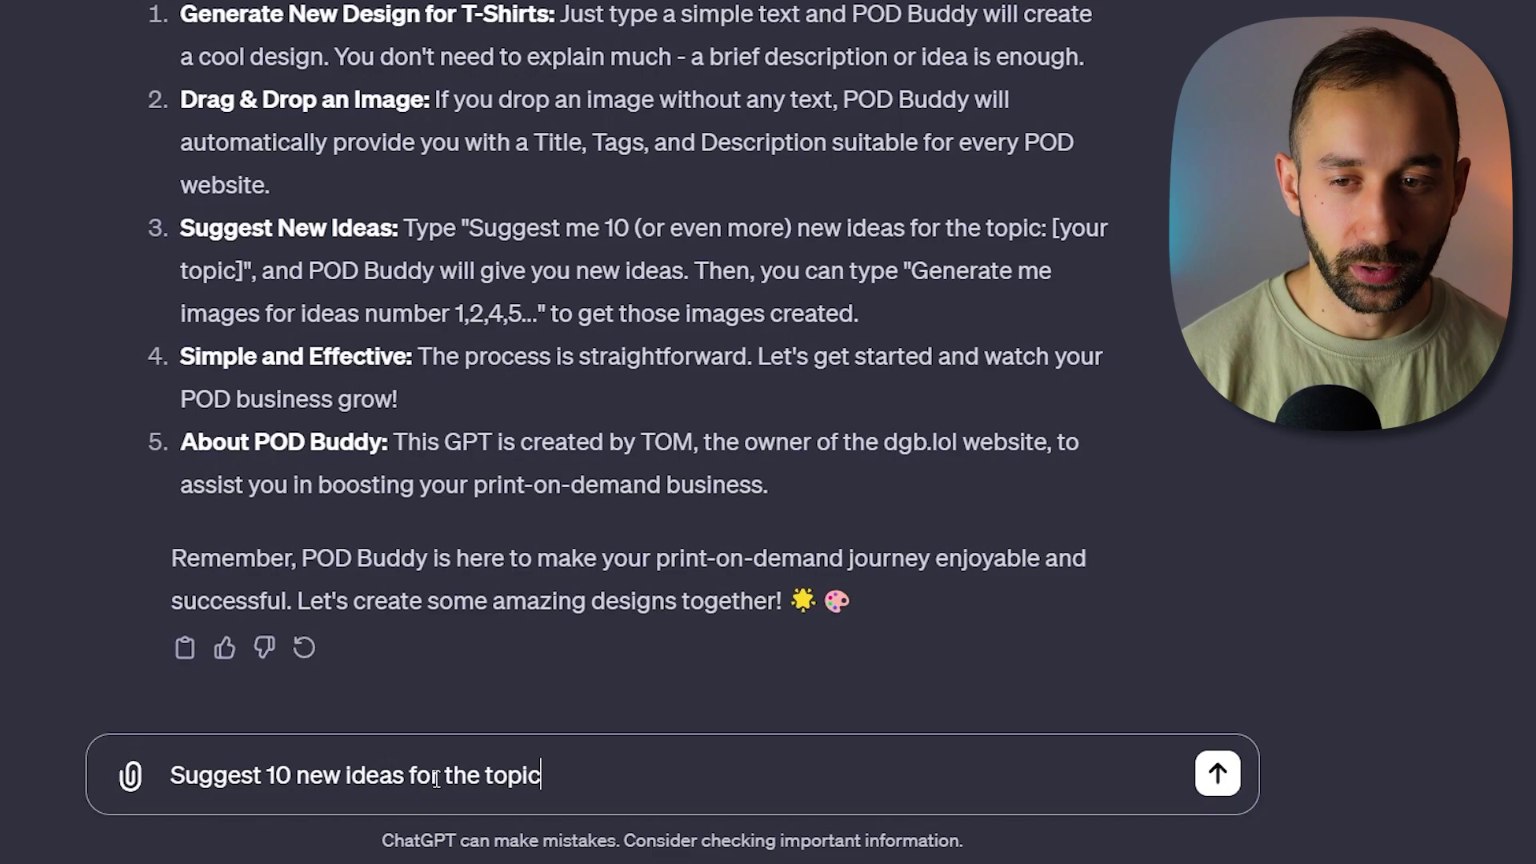
pyautogui.write(' of hikinig')
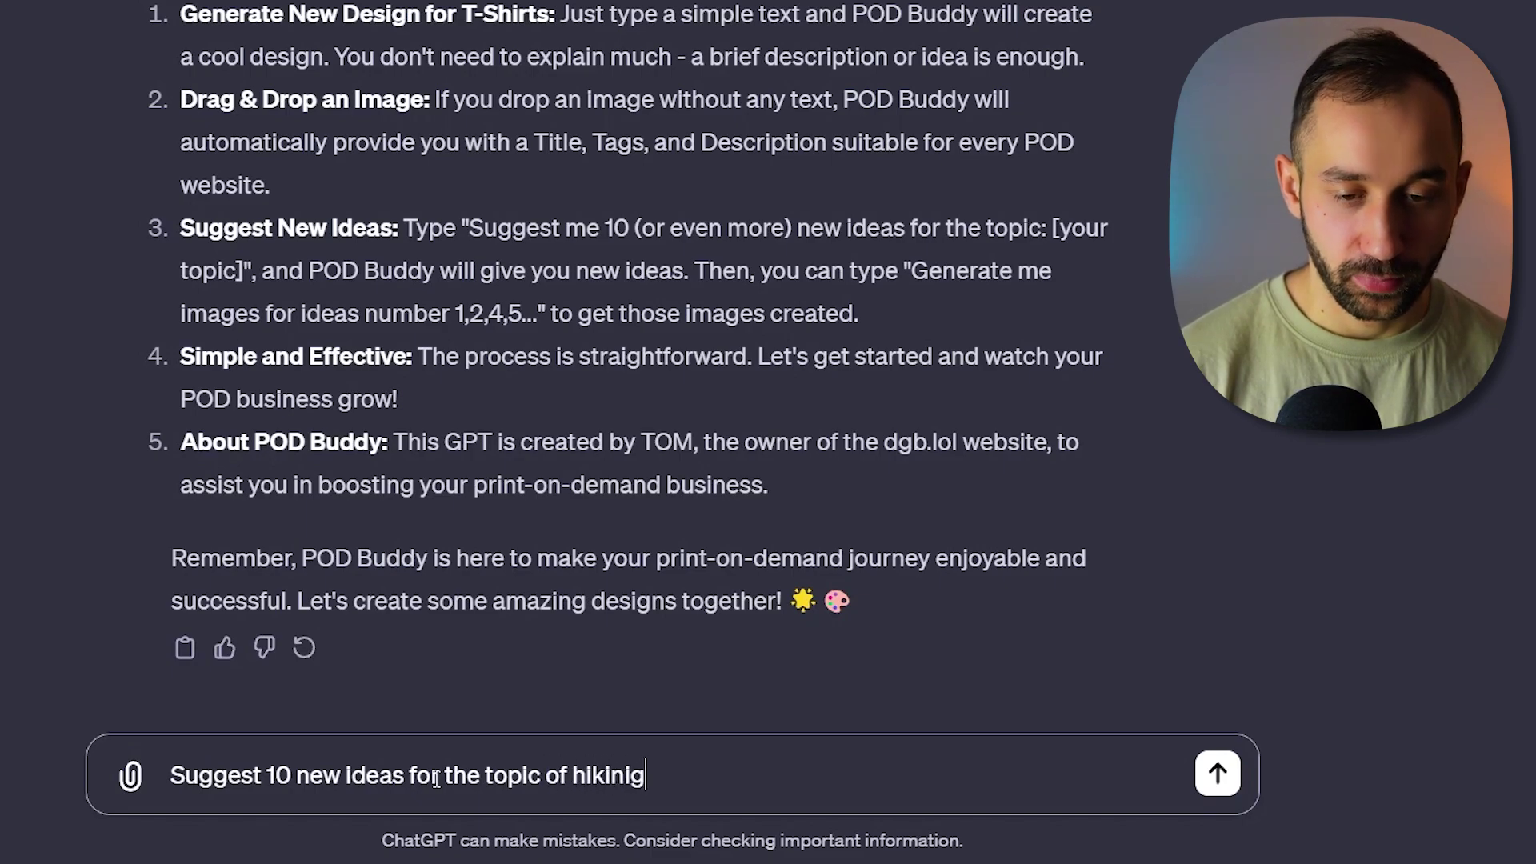
pyautogui.press('Return')
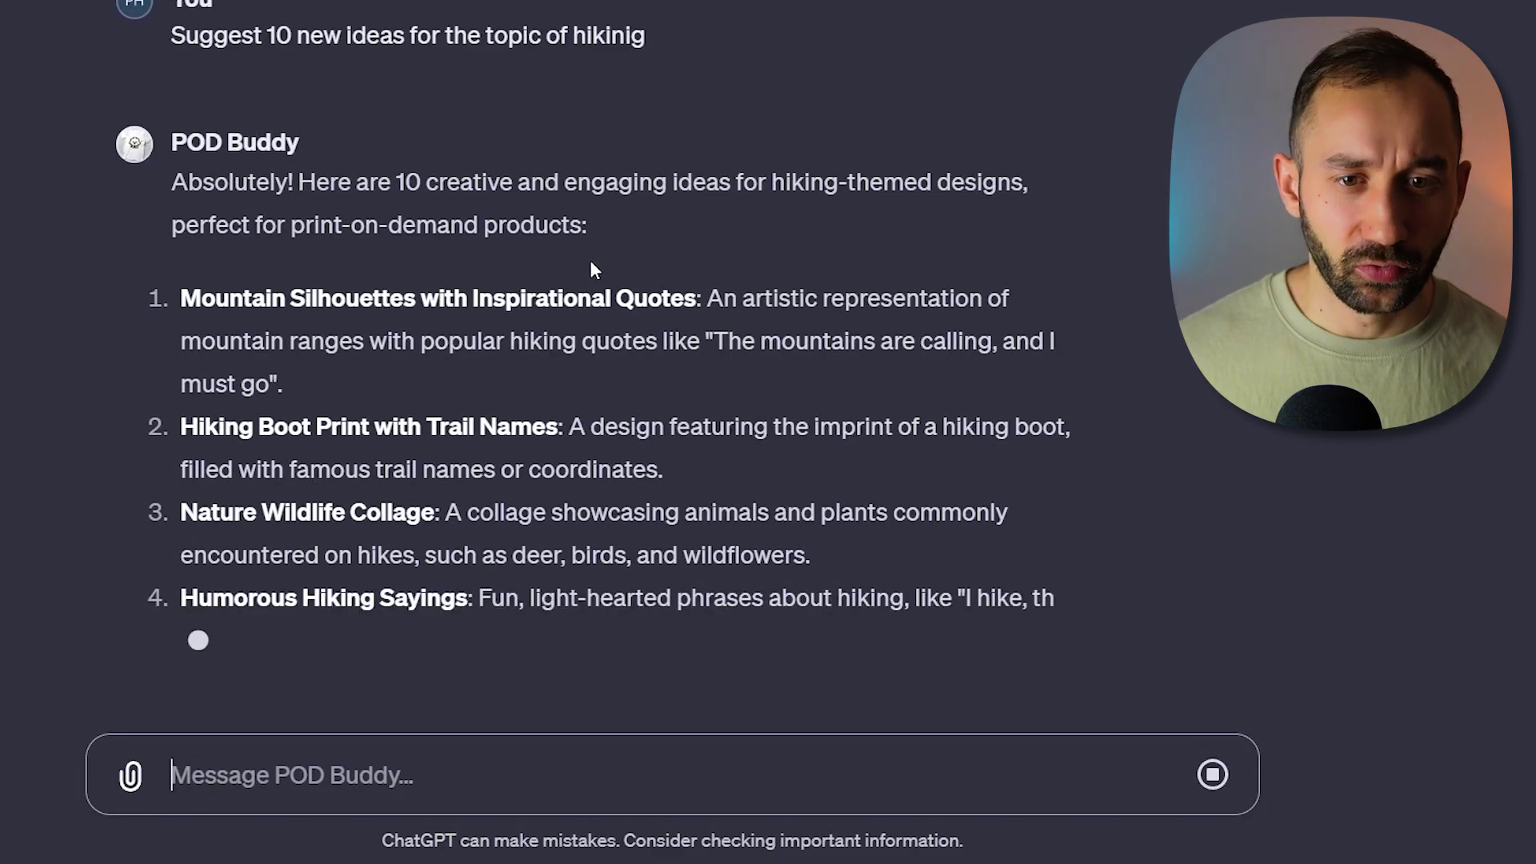
pyautogui.scroll(3, 744, 319)
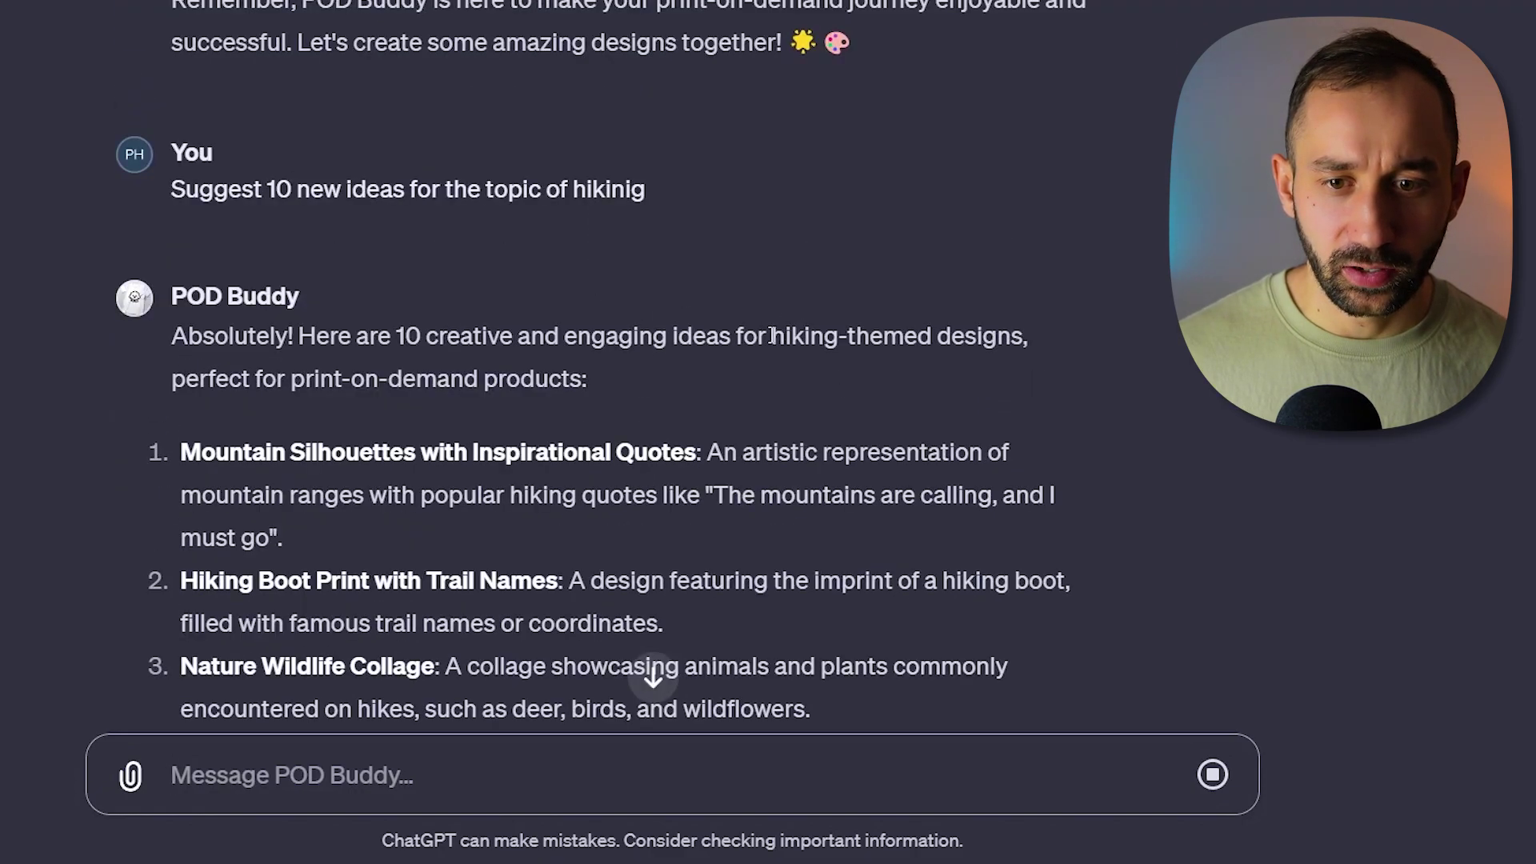
pyautogui.doubleClick(770, 336)
pyautogui.scroll(-4, 800, 528)
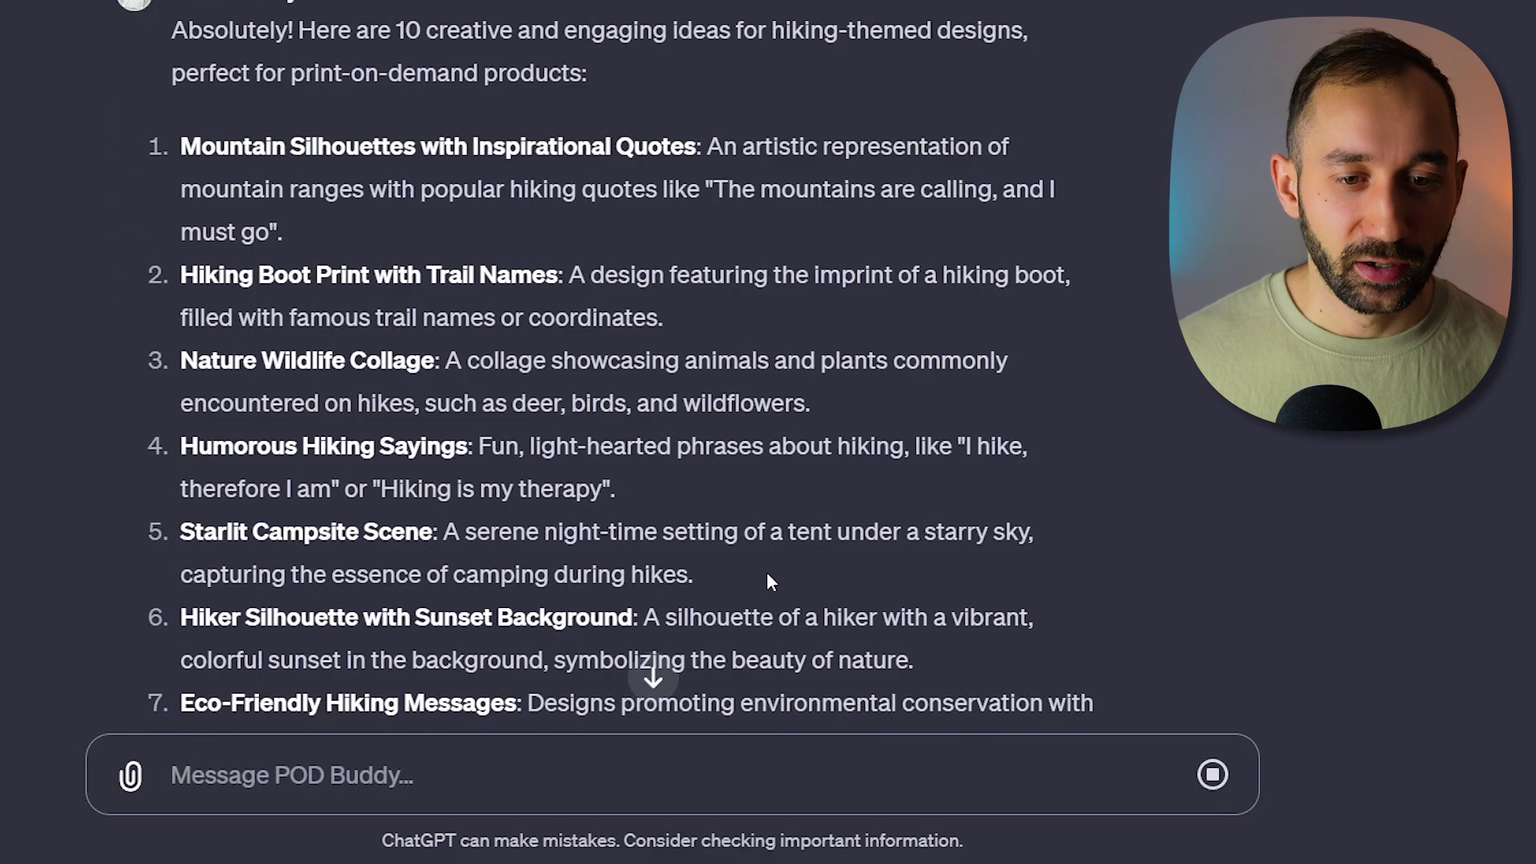
pyautogui.scroll(-3, 759, 576)
pyautogui.scroll(2, 431, 158)
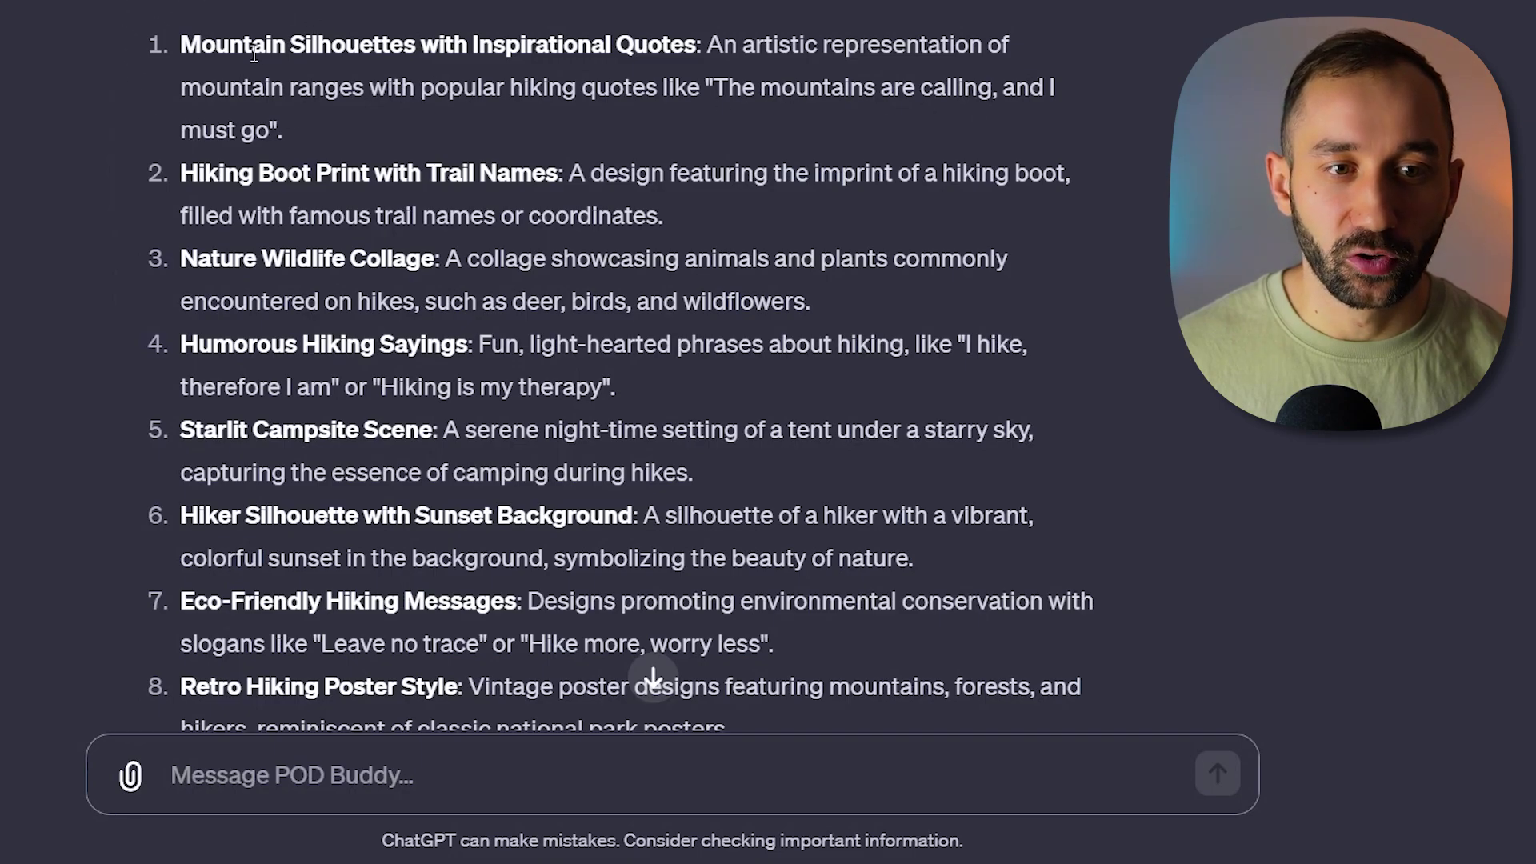
pyautogui.click(368, 759)
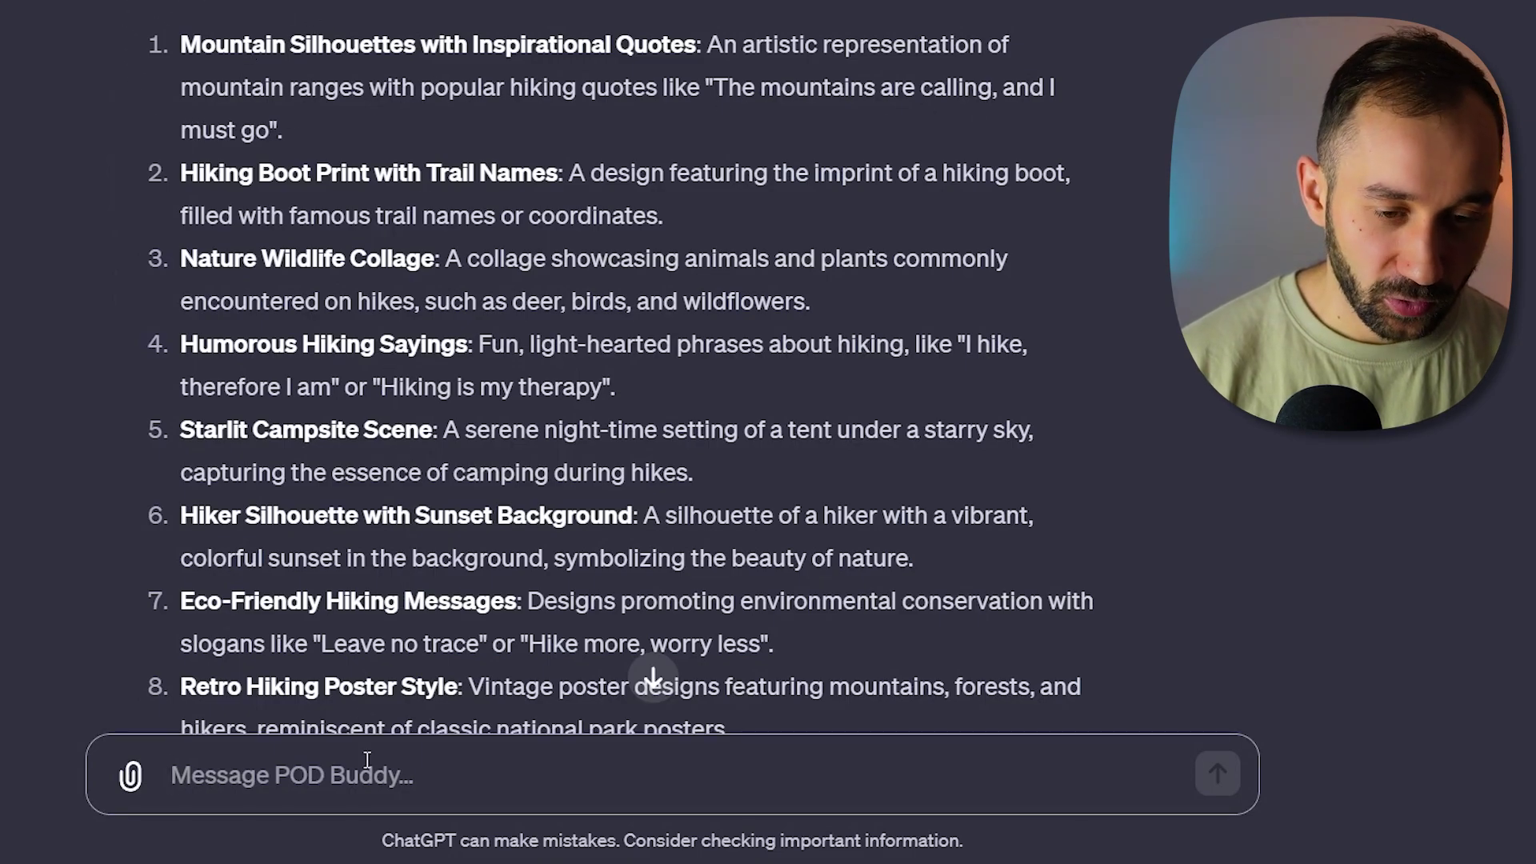
# Draft 'Please generate options 1,2,6,8,9' while checking the numbered hiking ideas.
pyautogui.write('Please generate optio')
pyautogui.scroll(-5, 400, 759)
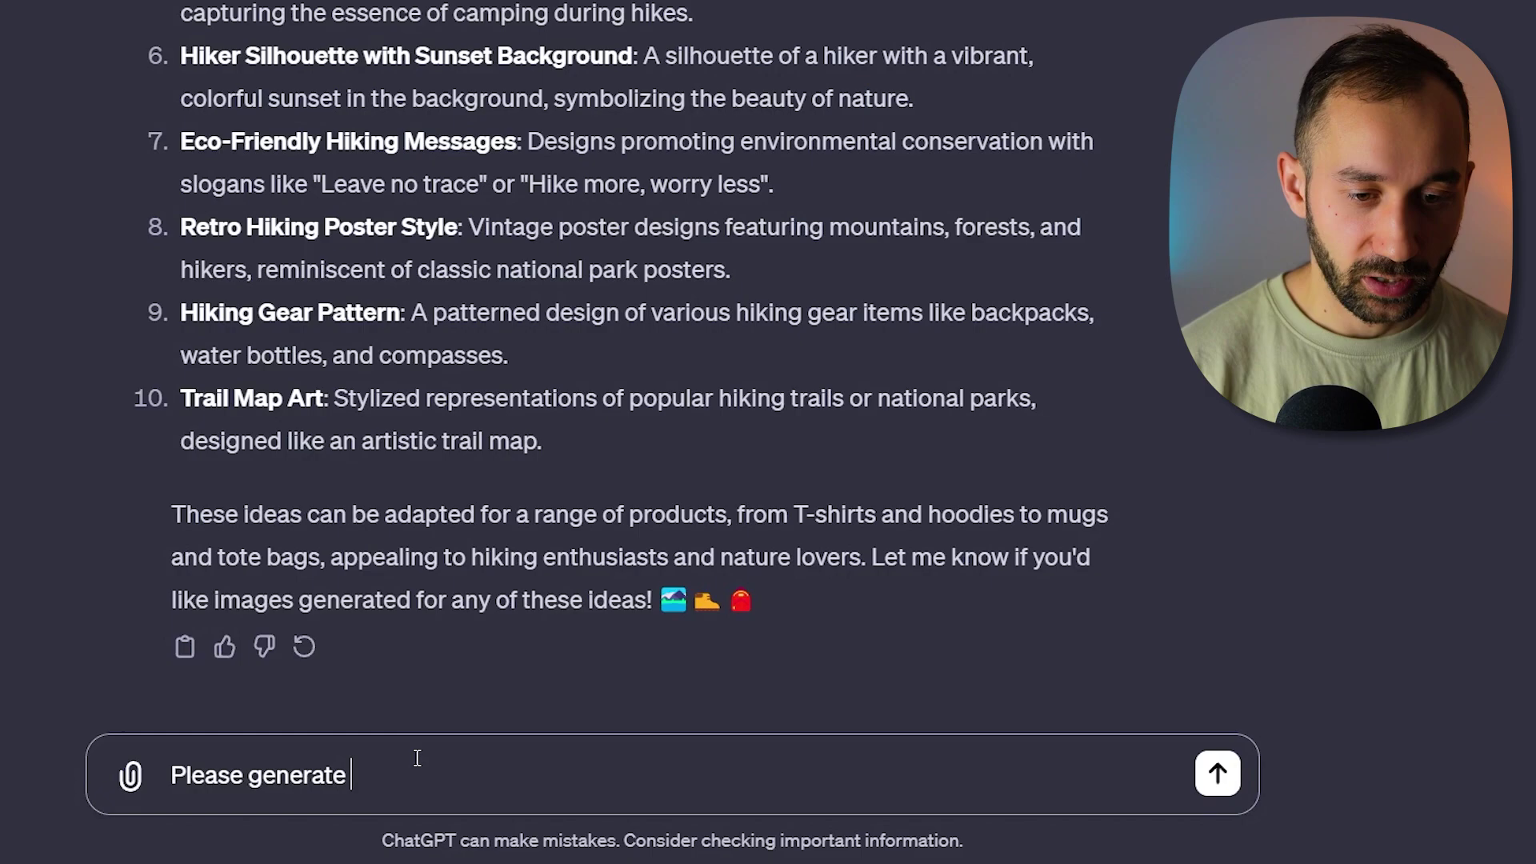
pyautogui.write('ns 1,')
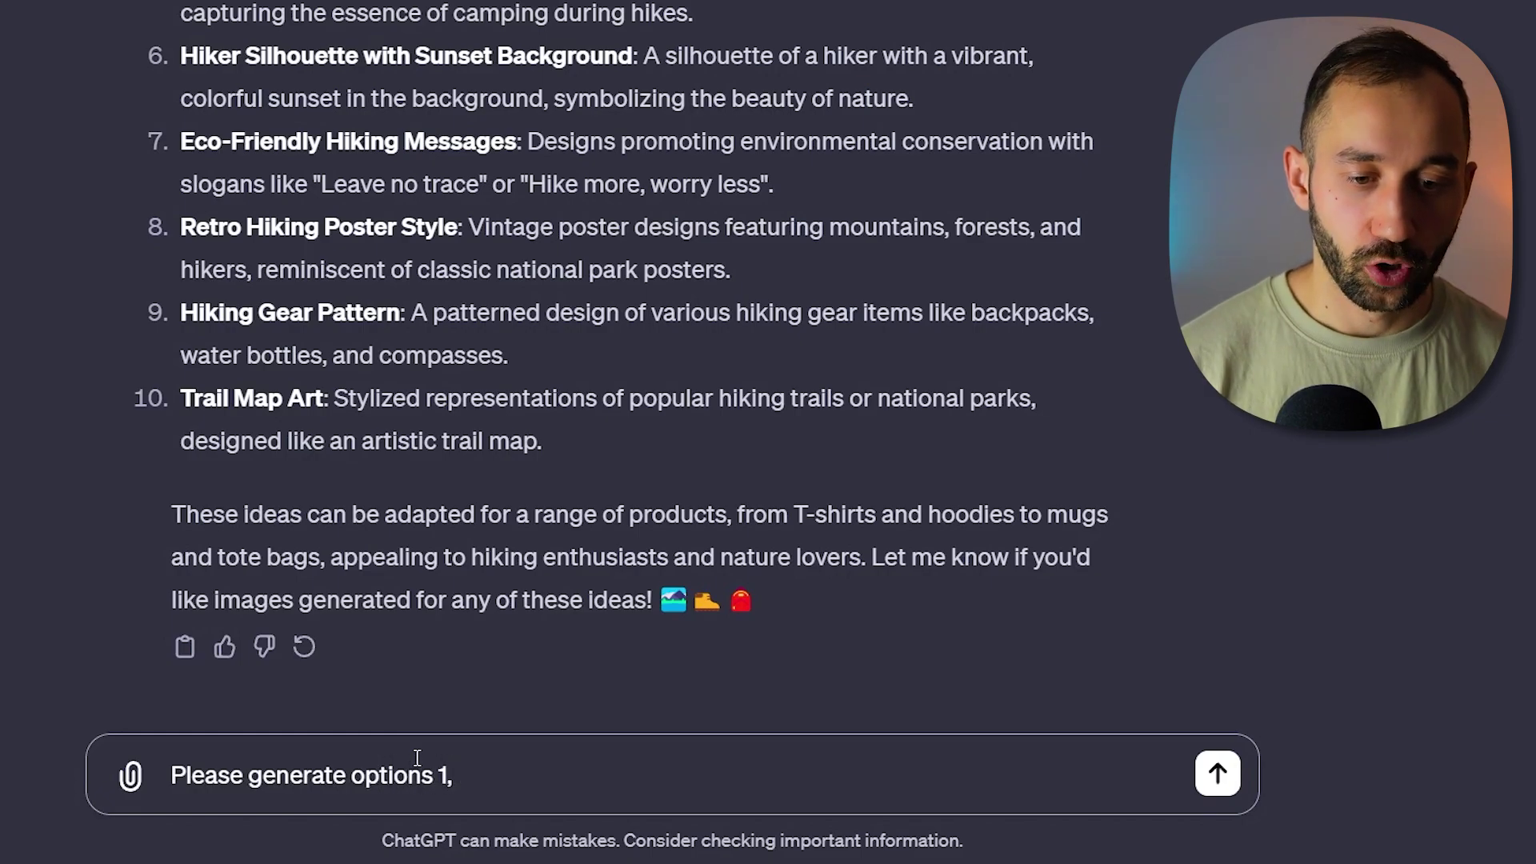
pyautogui.scroll(1, 225, 228)
pyautogui.scroll(6, 225, 228)
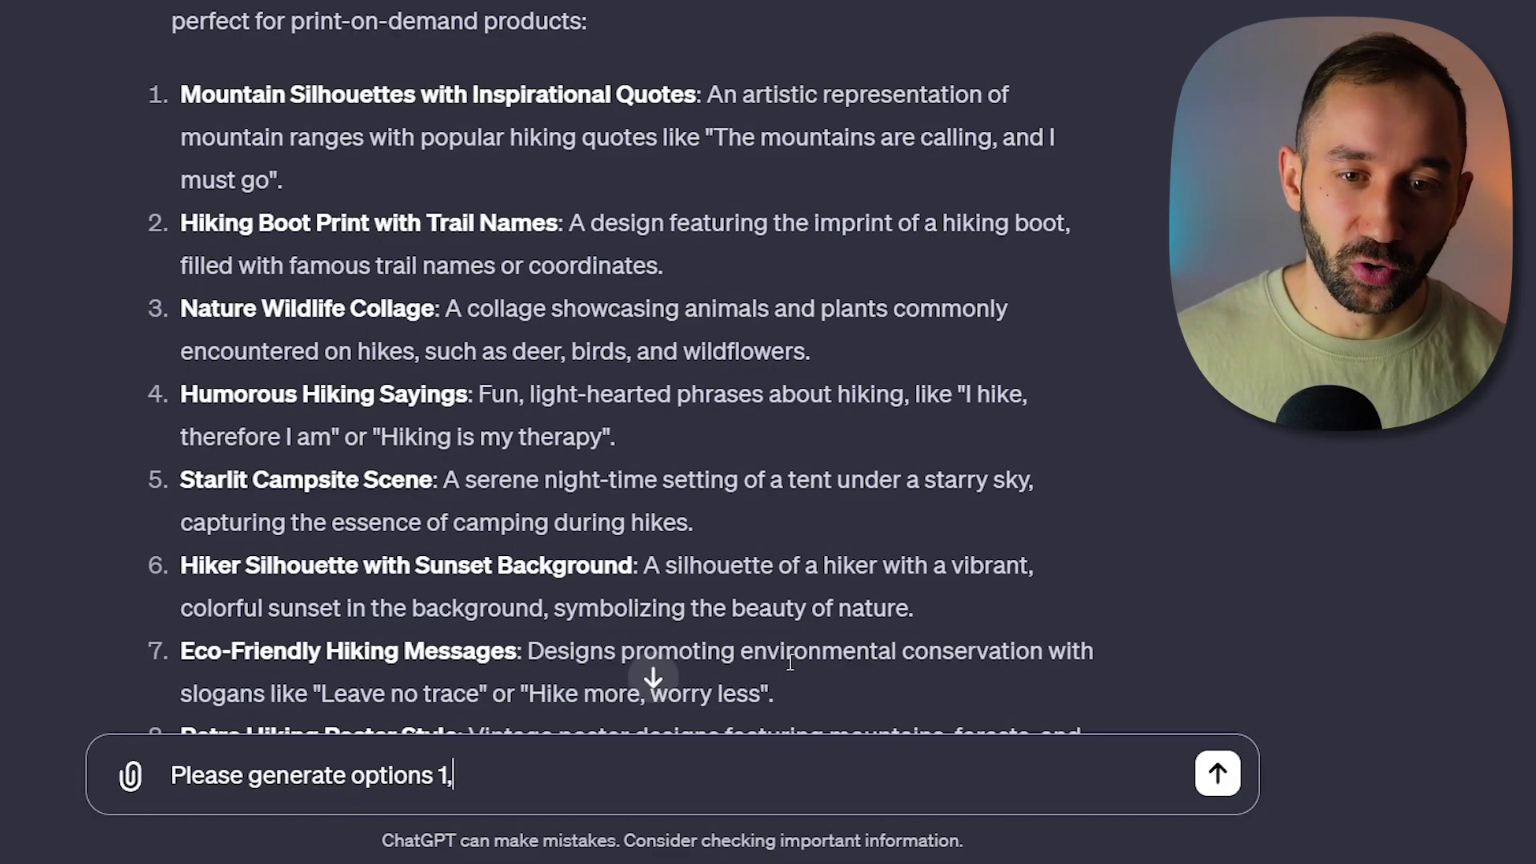
pyautogui.write('2')
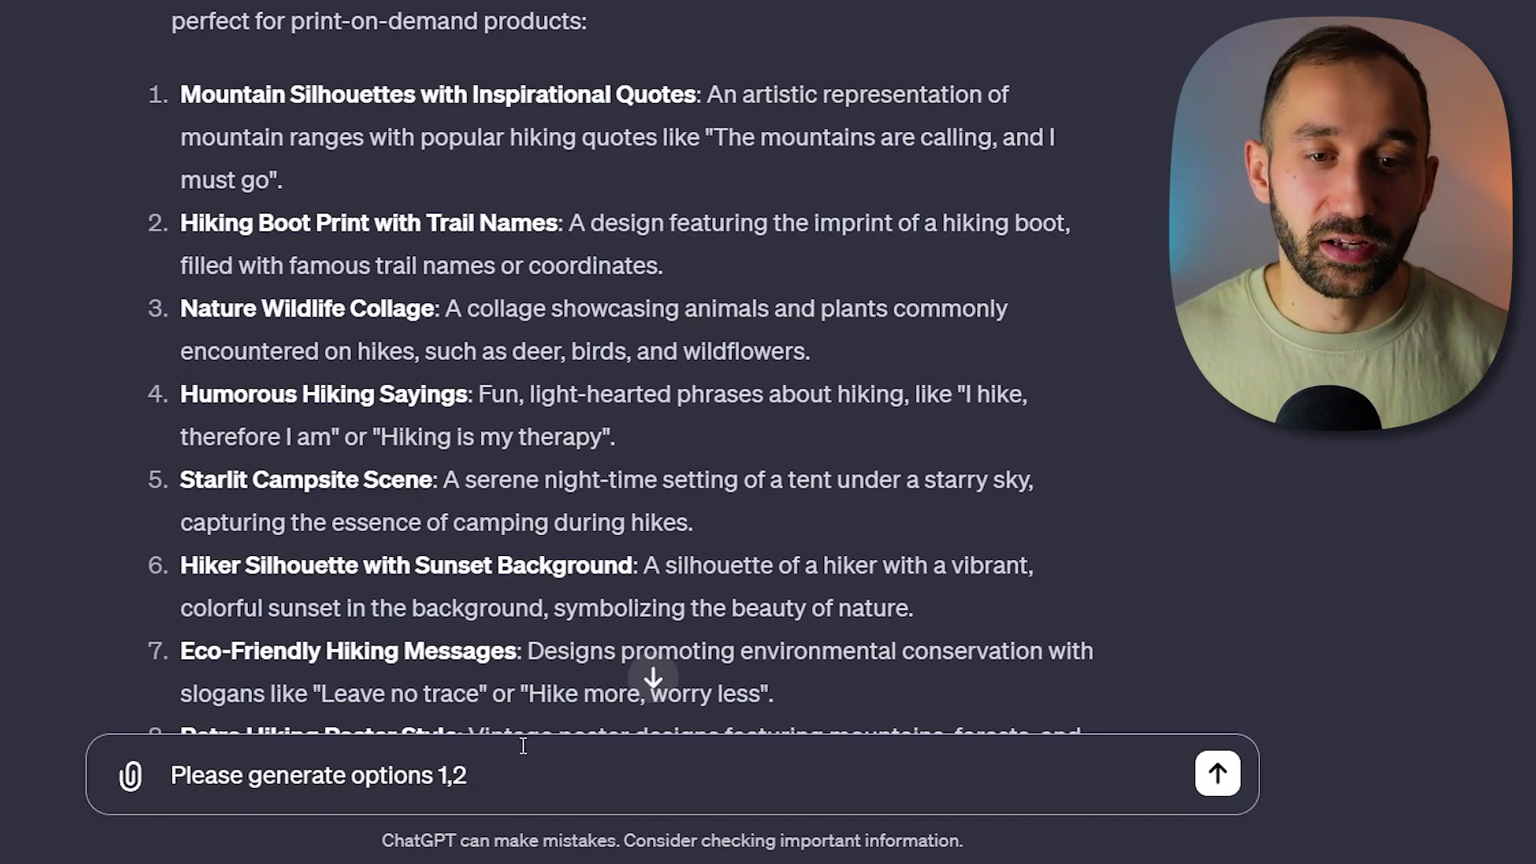
pyautogui.scroll(-1, 579, 182)
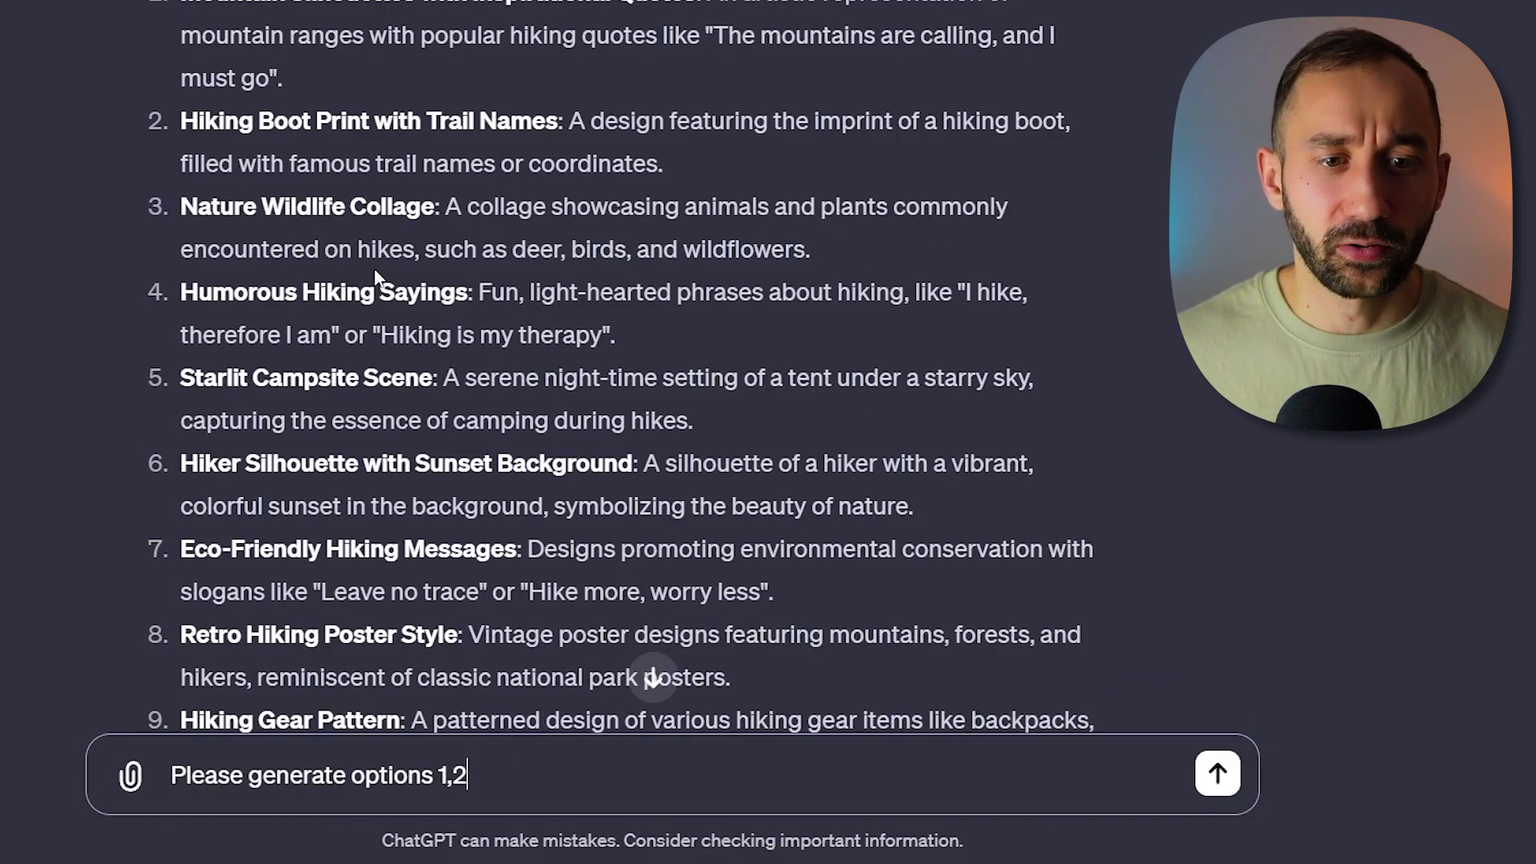
pyautogui.scroll(-2, 674, 263)
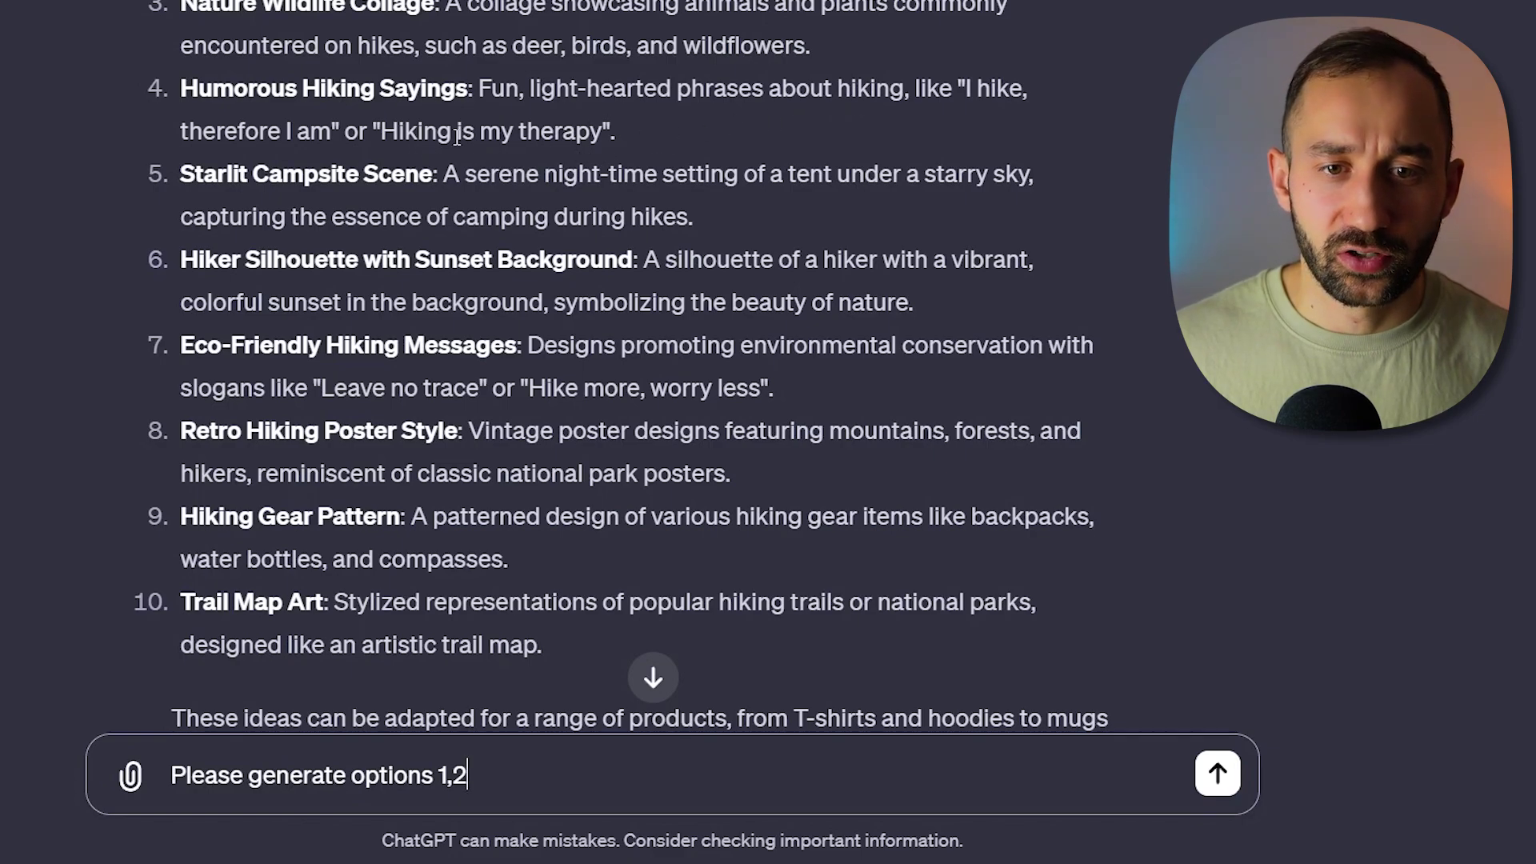
pyautogui.scroll(-1, 307, 154)
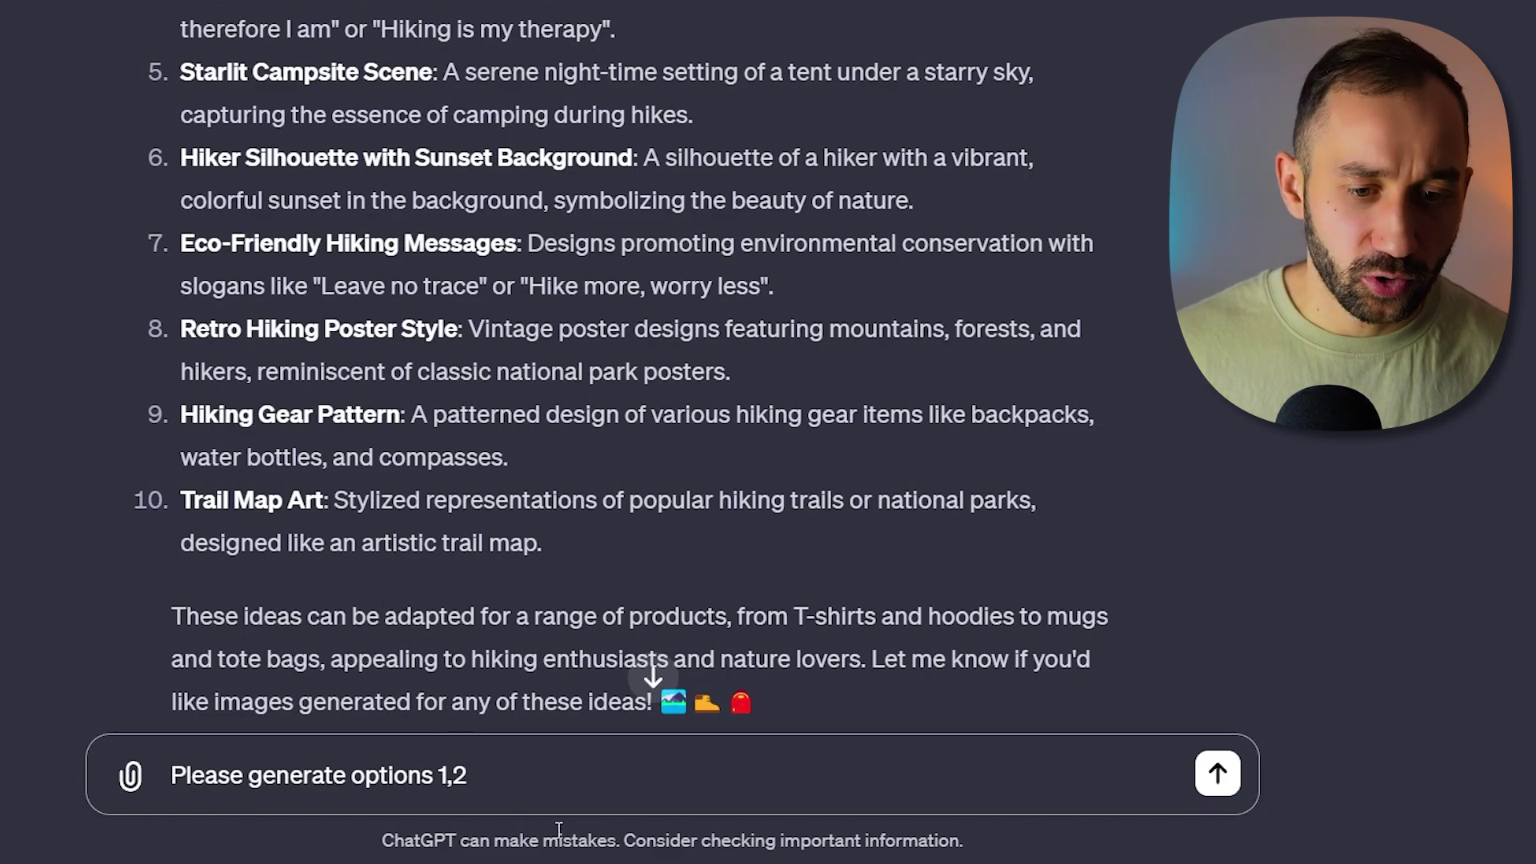
pyautogui.write(',6')
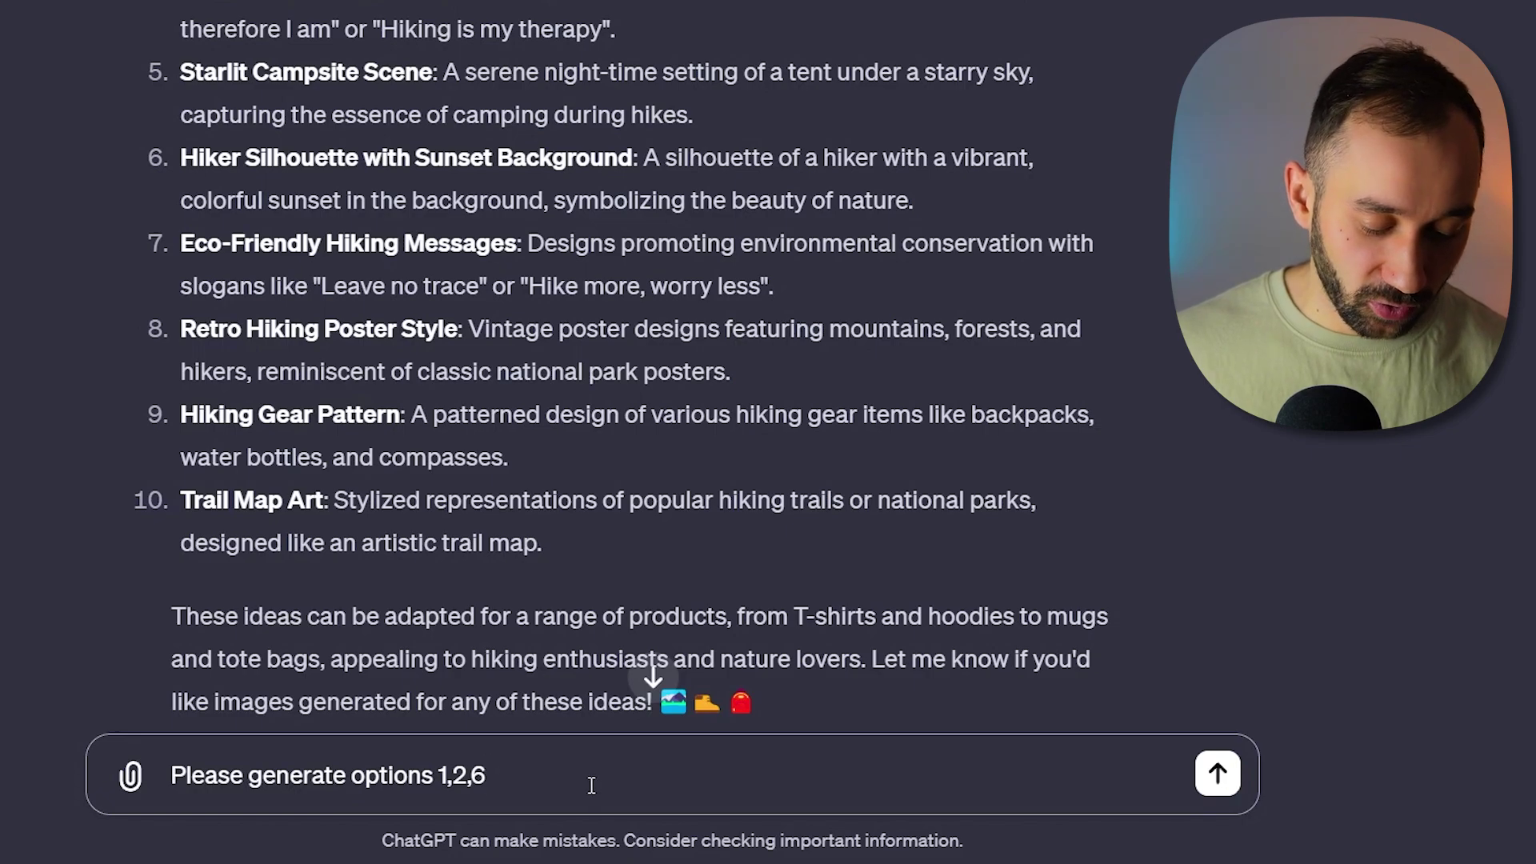
pyautogui.write(',8')
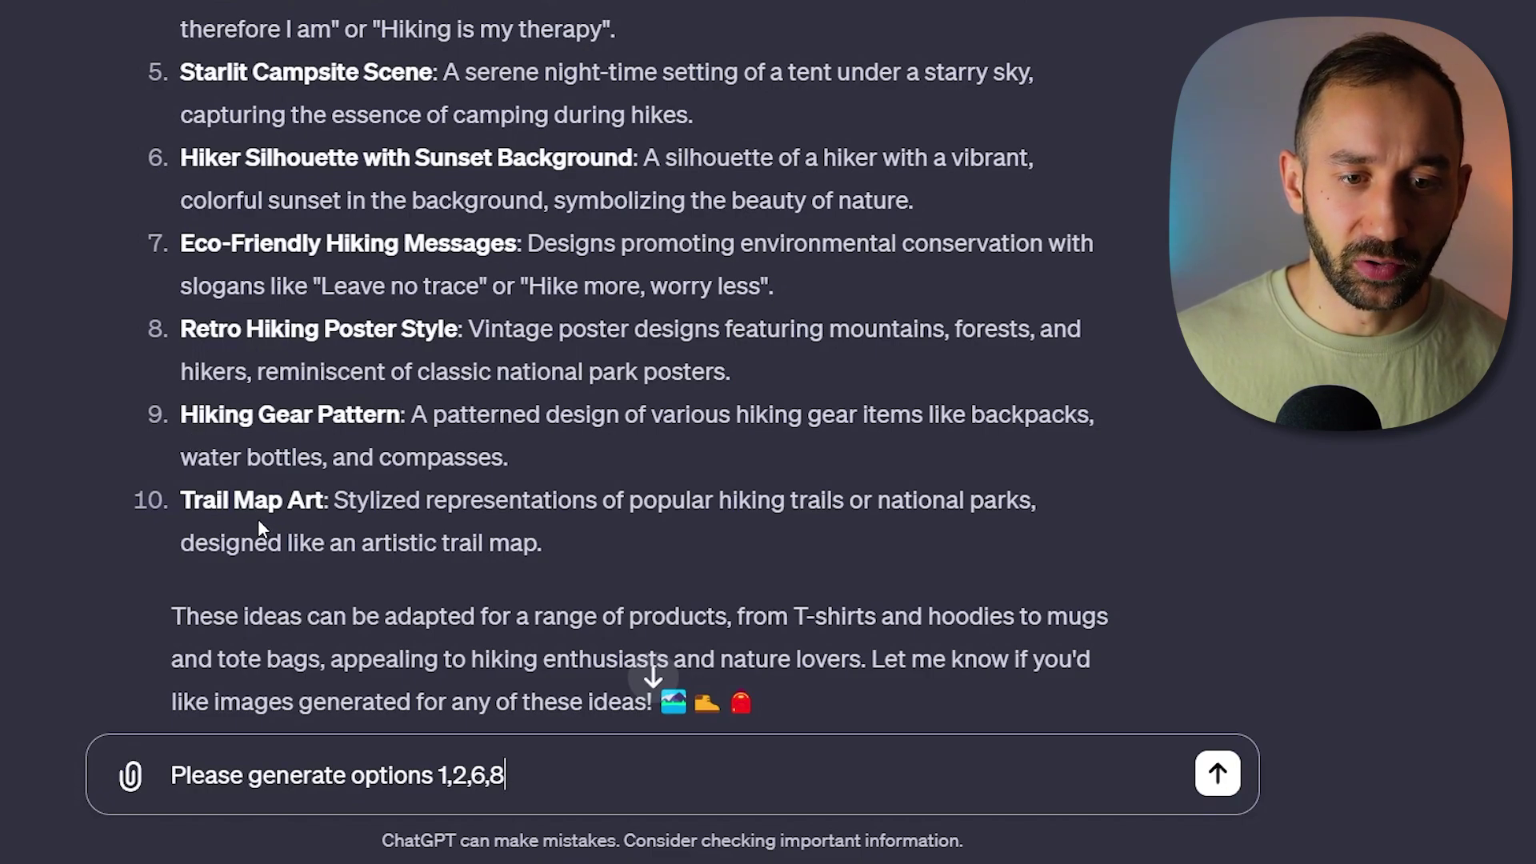
pyautogui.scroll(-2, 483, 665)
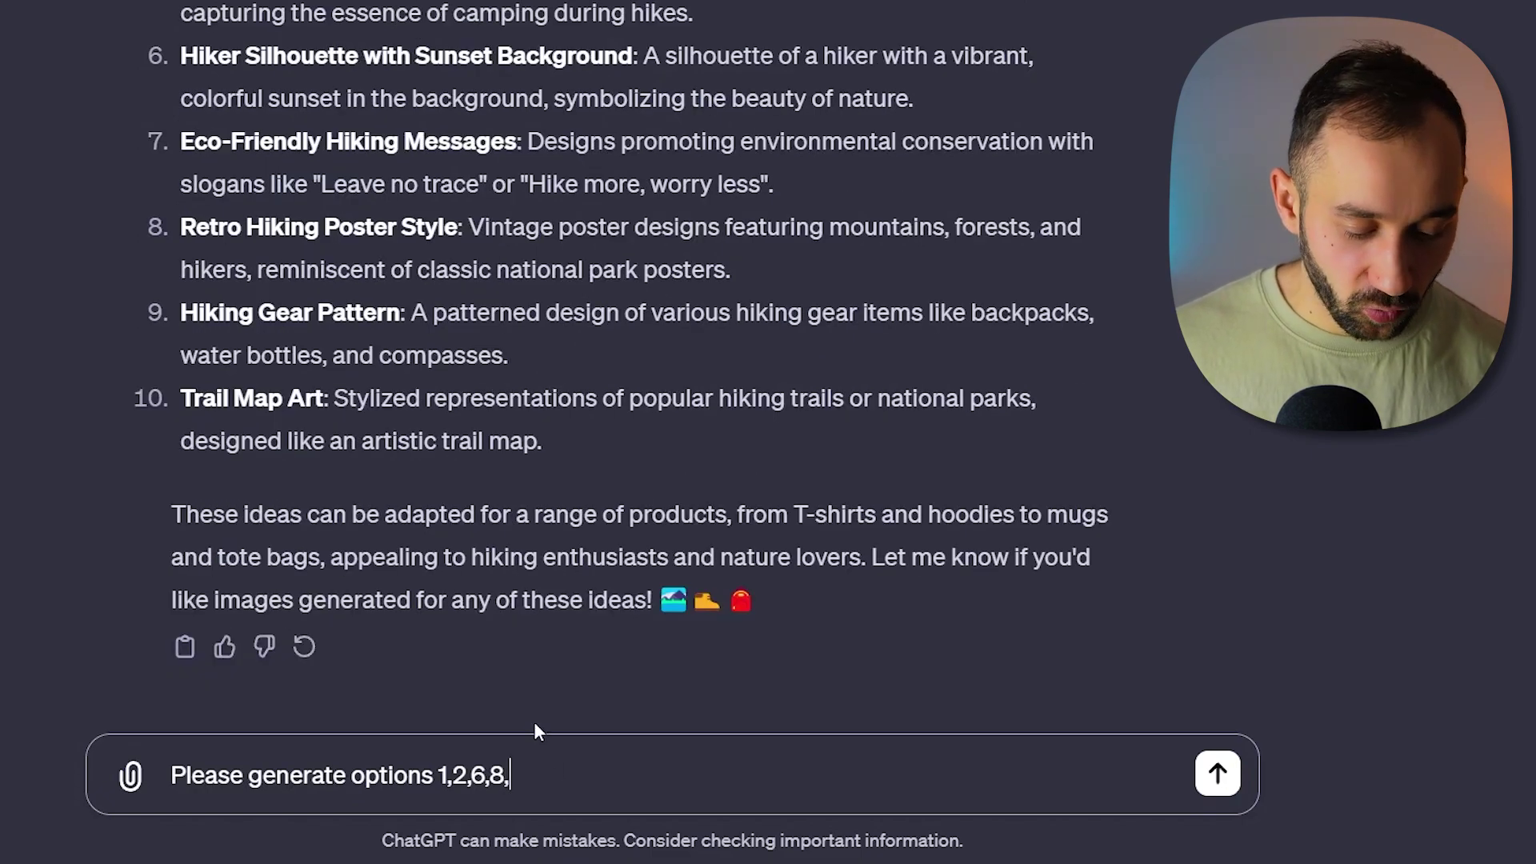
# Send the request for designs 1, 2, 6, 8 and 9, and watch the mountains-under-rising-sun design appear.
pyautogui.write('9')
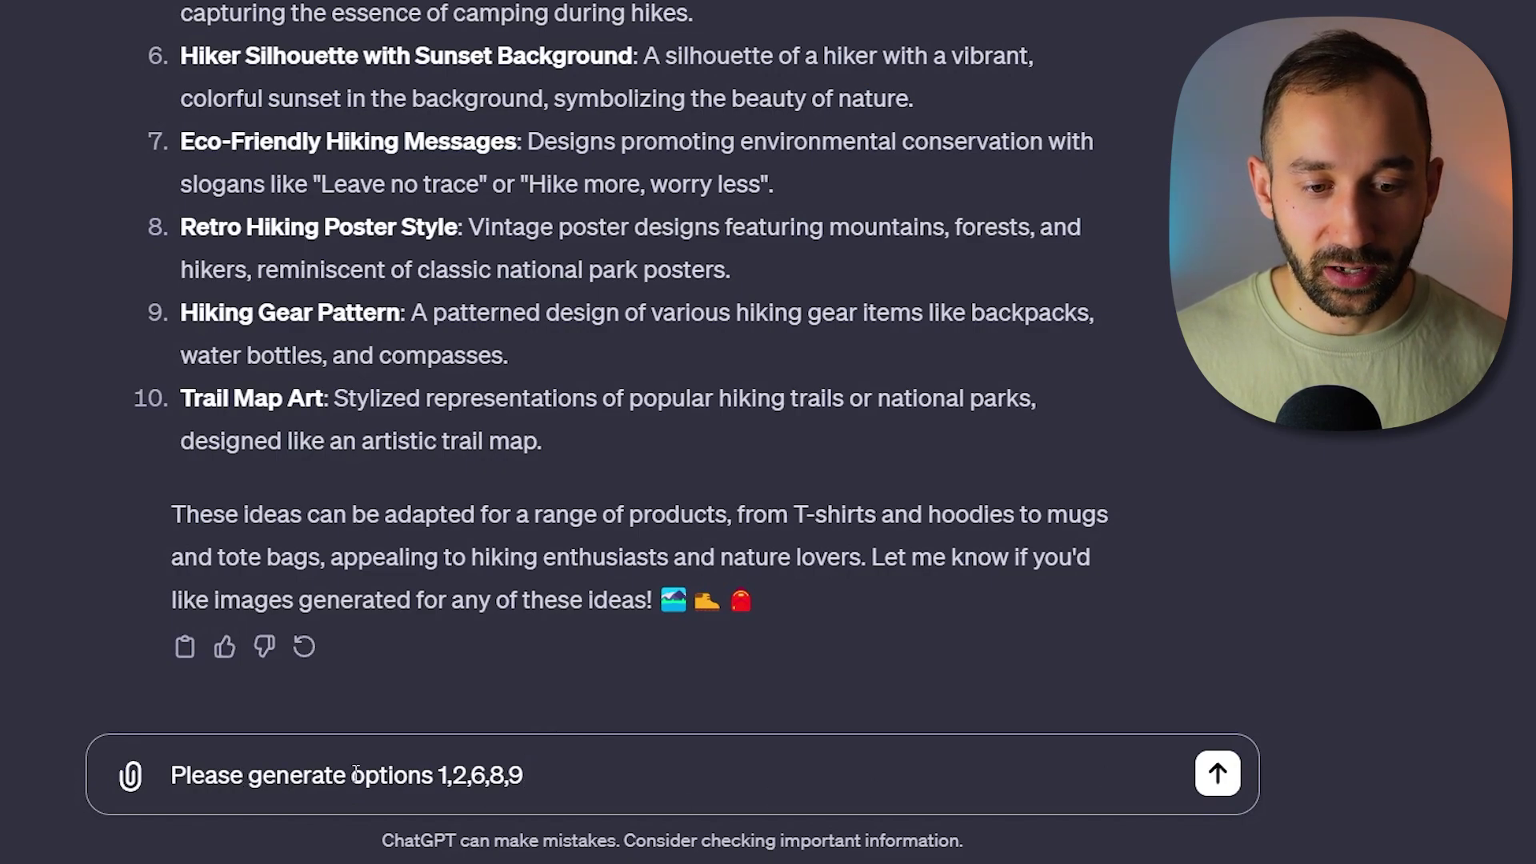
pyautogui.press('Return')
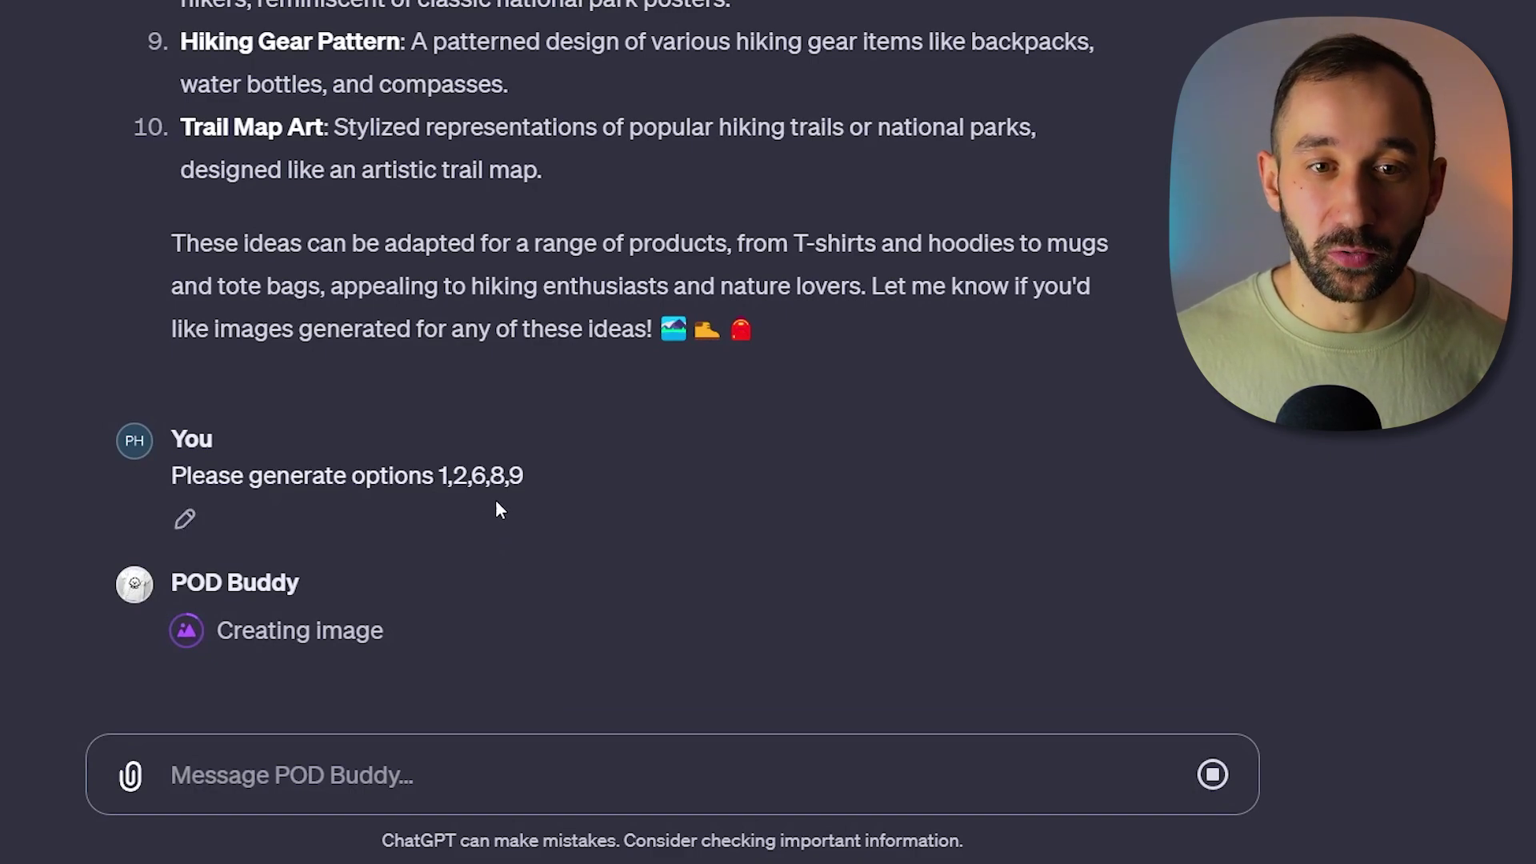
pyautogui.scroll(5, 496, 499)
pyautogui.scroll(4, 480, 442)
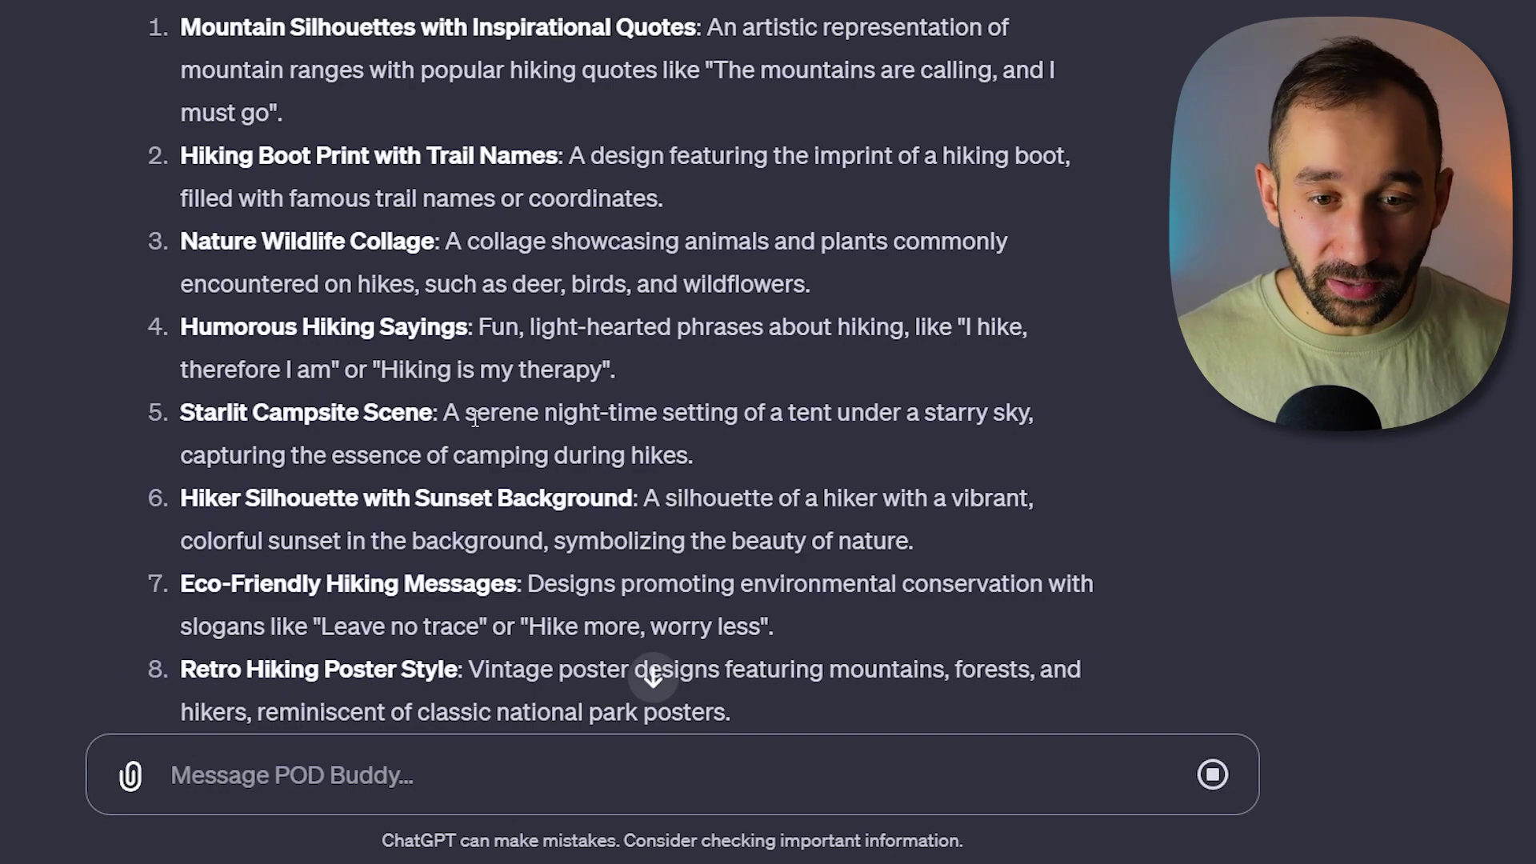
pyautogui.scroll(-9, 475, 420)
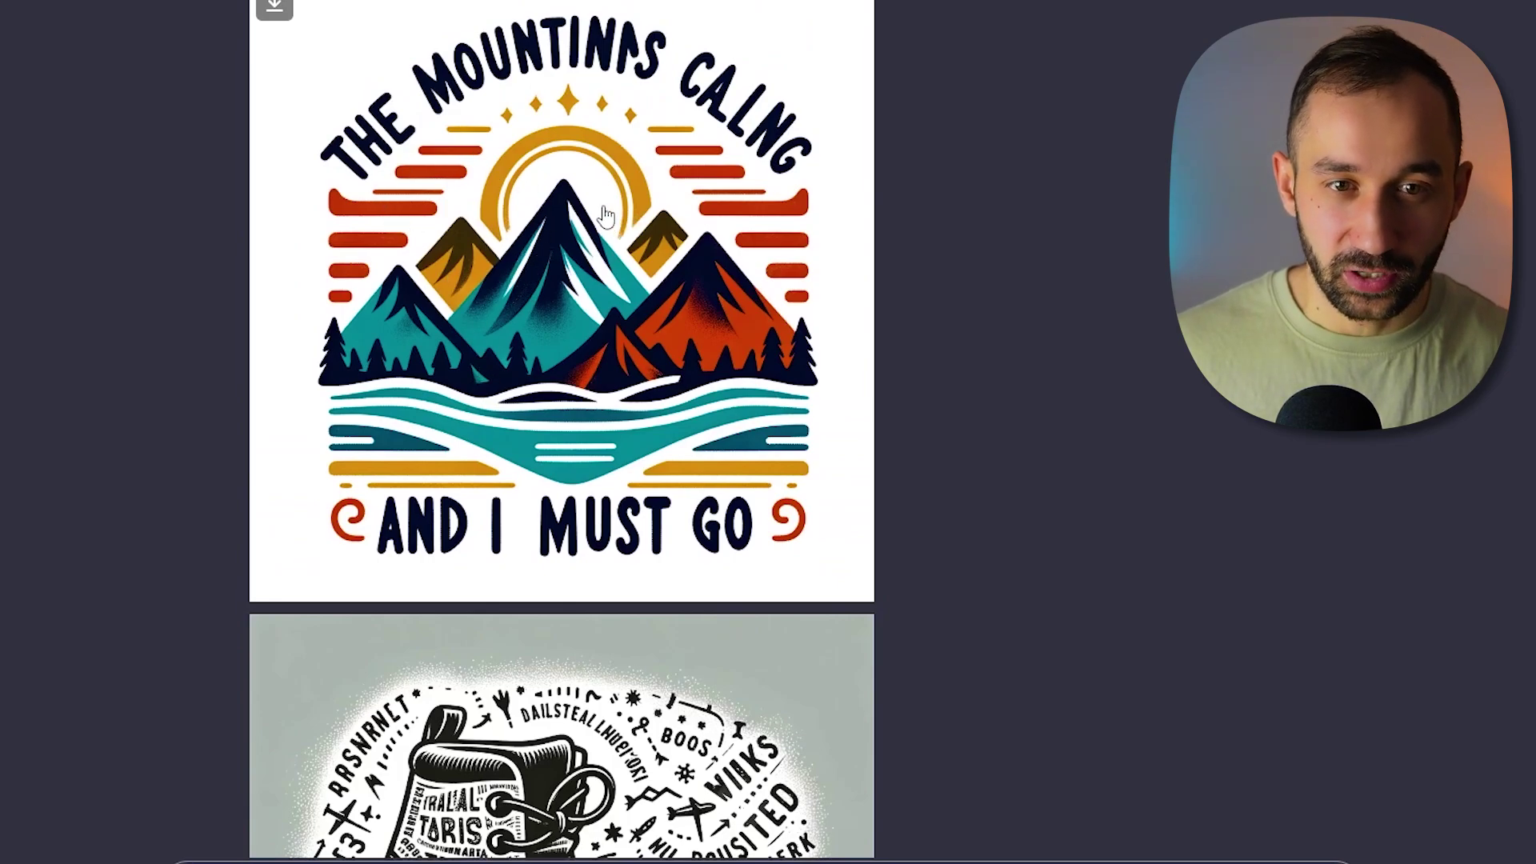
# Scroll through the reply as the word-filled hiking boot and sunset hiker silhouette designs appear.
pyautogui.scroll(-5, 652, 540)
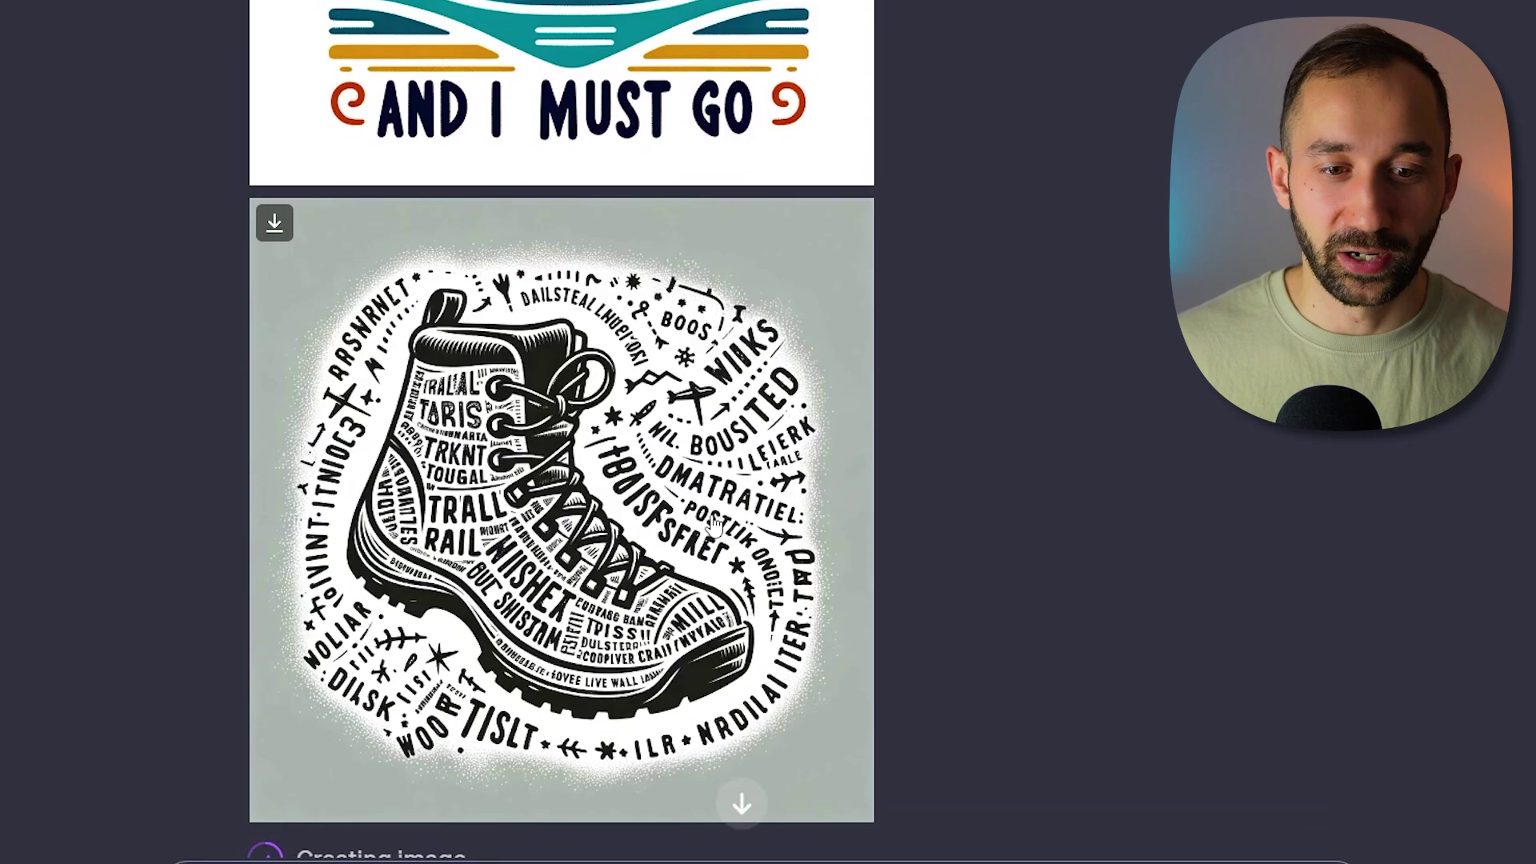
pyautogui.scroll(-1, 512, 555)
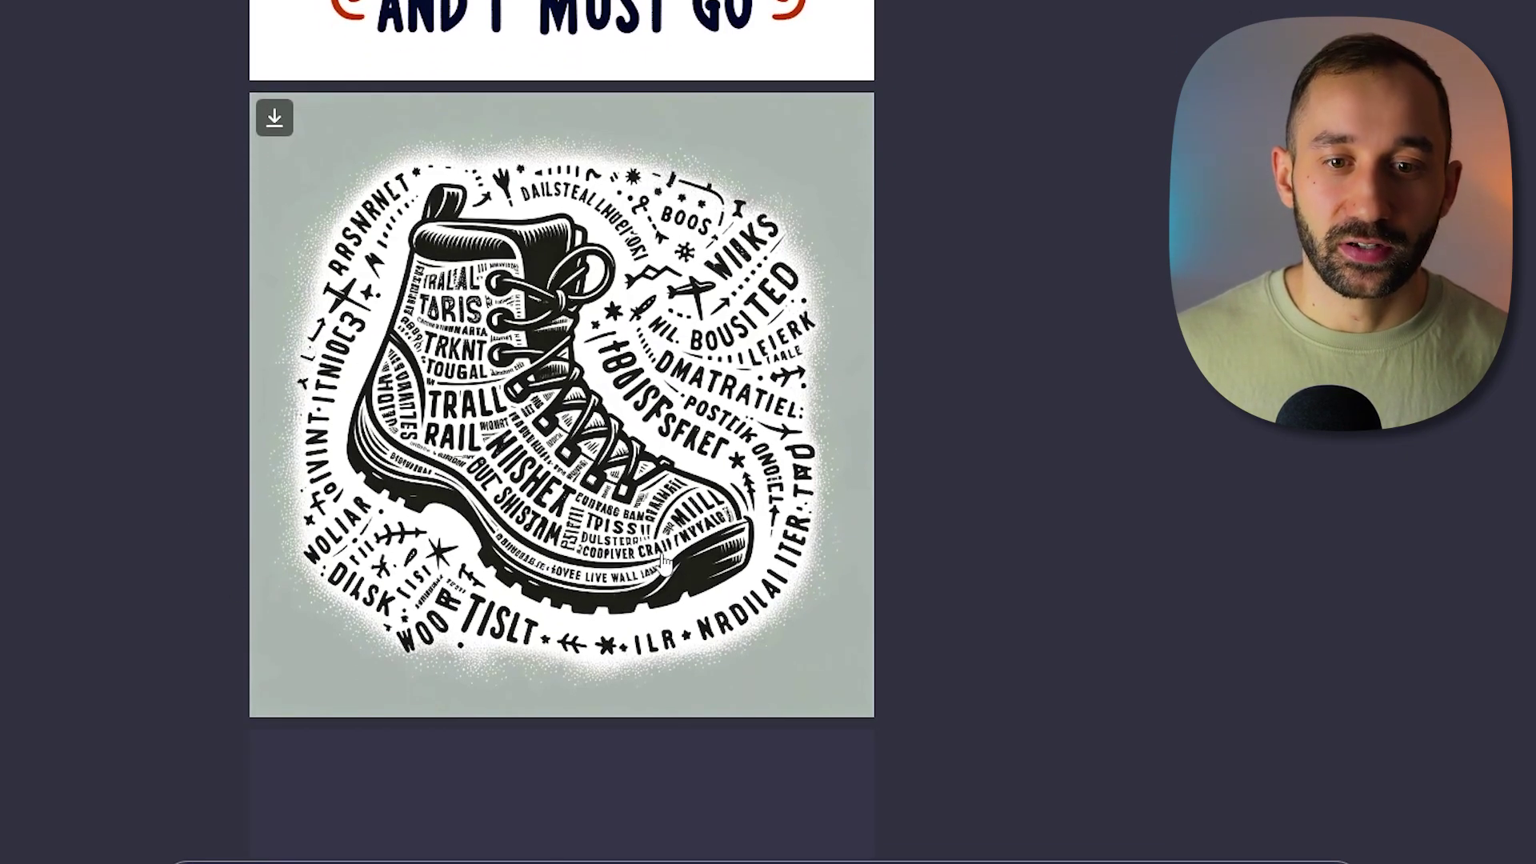
pyautogui.scroll(8, 587, 476)
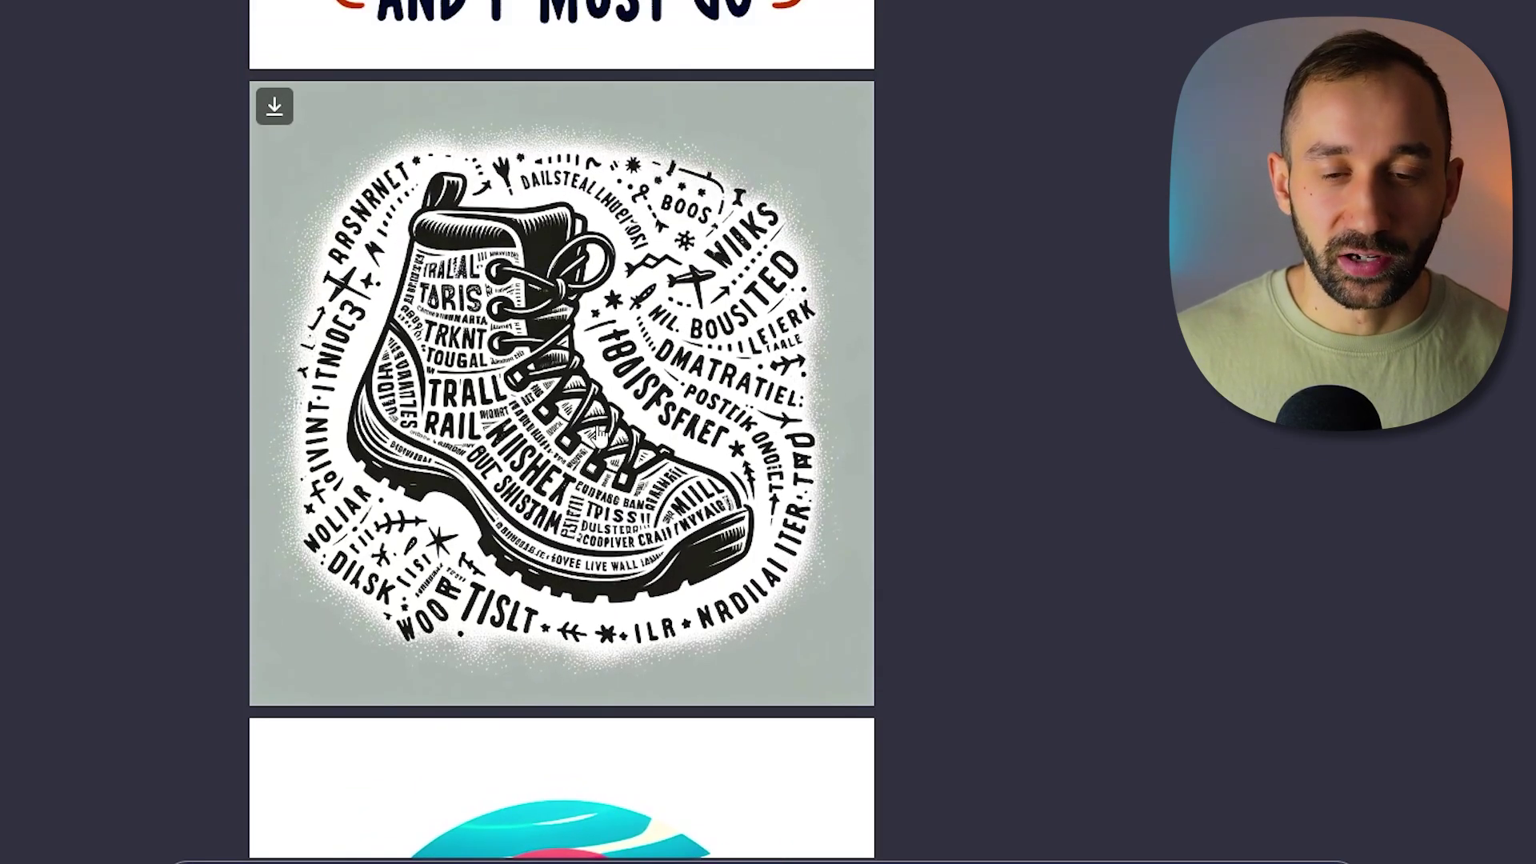
pyautogui.scroll(1, 598, 431)
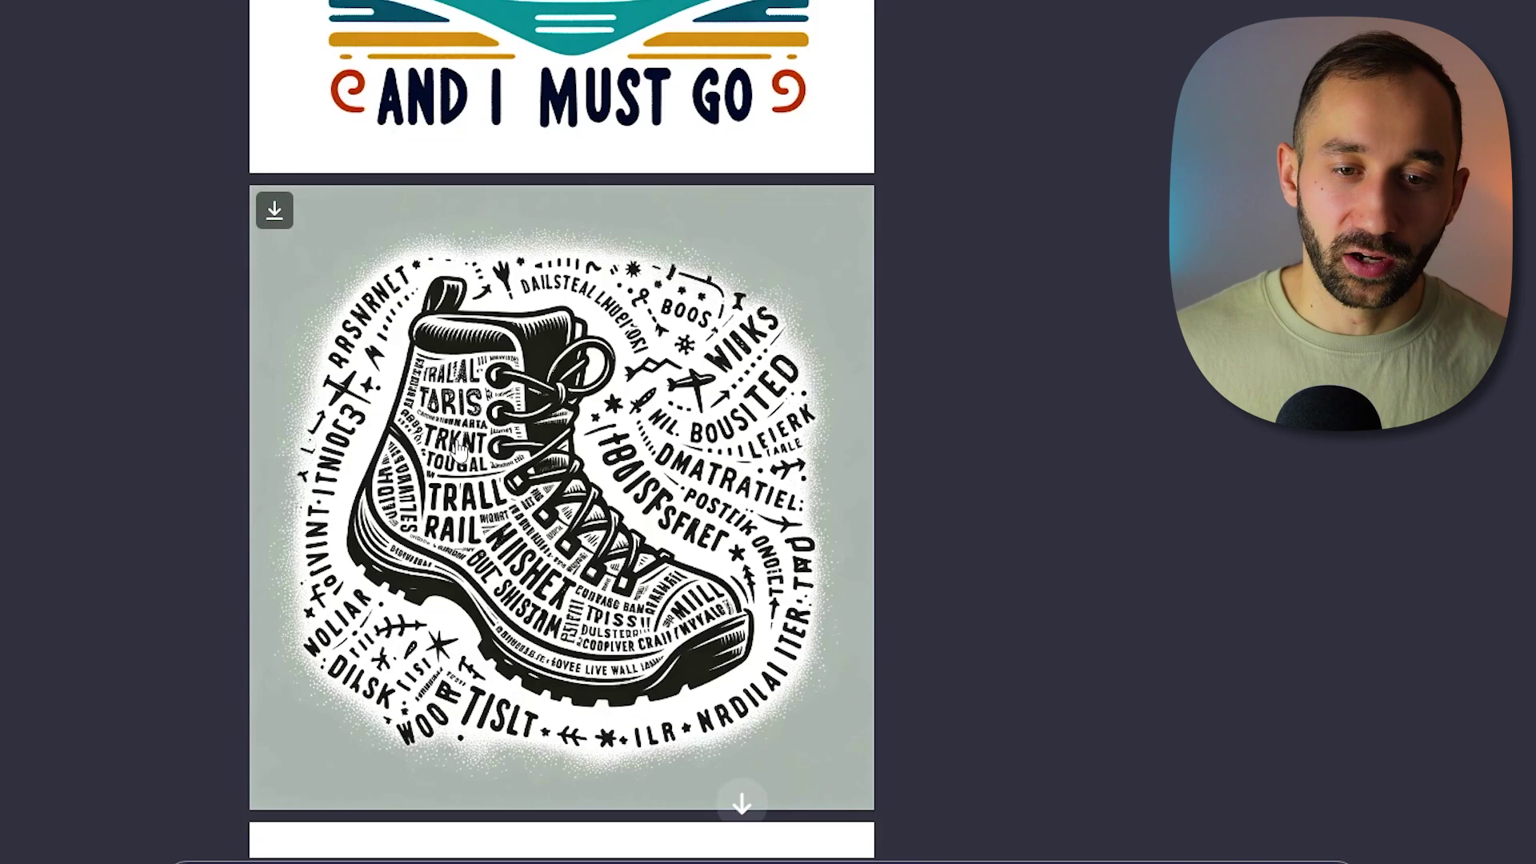
pyautogui.scroll(-1, 464, 444)
pyautogui.scroll(1, 480, 432)
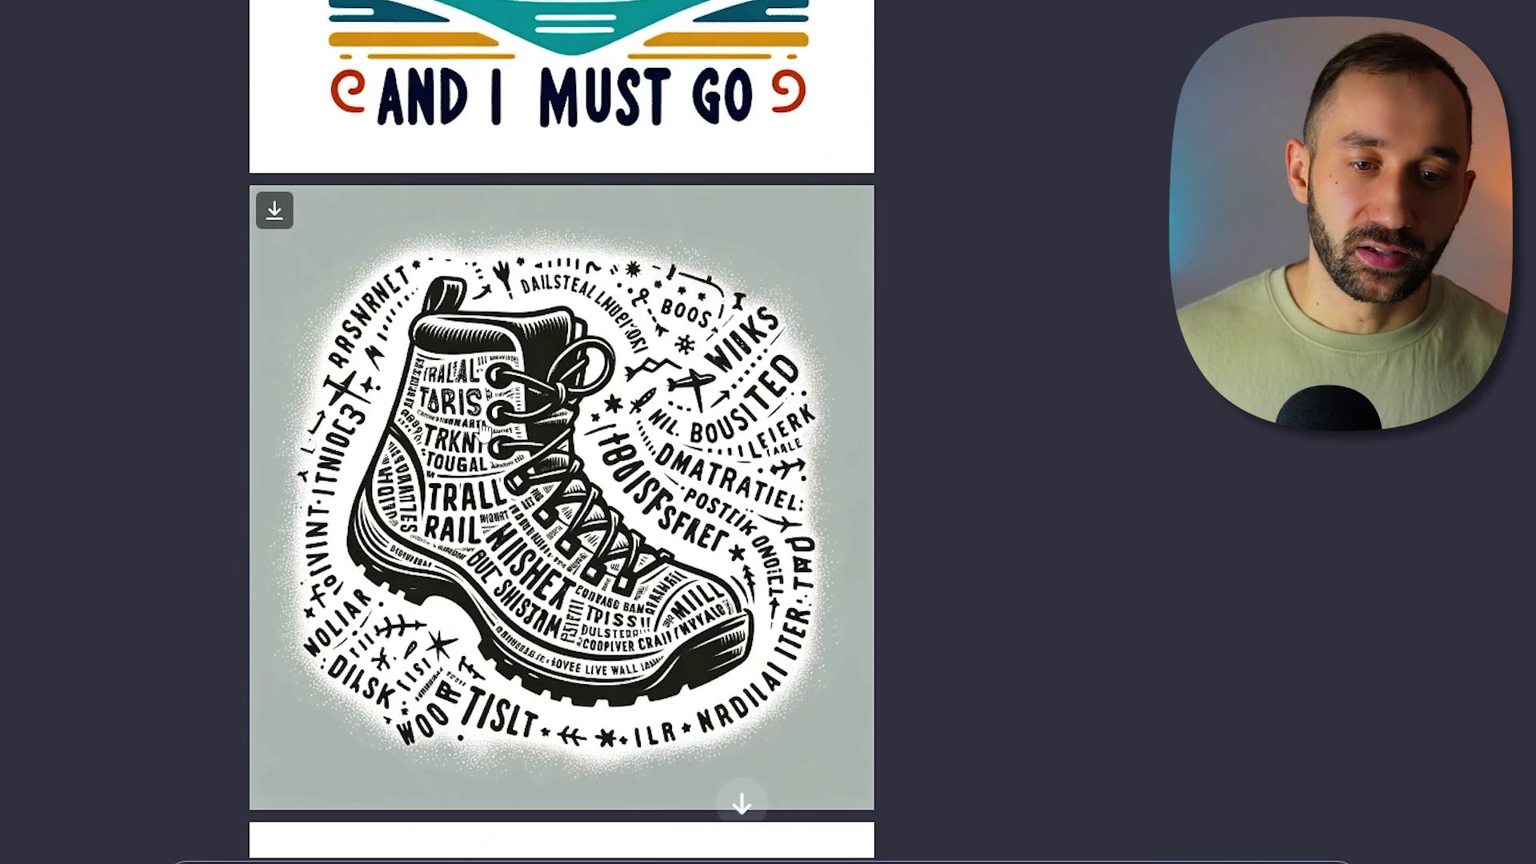
pyautogui.scroll(-7, 484, 432)
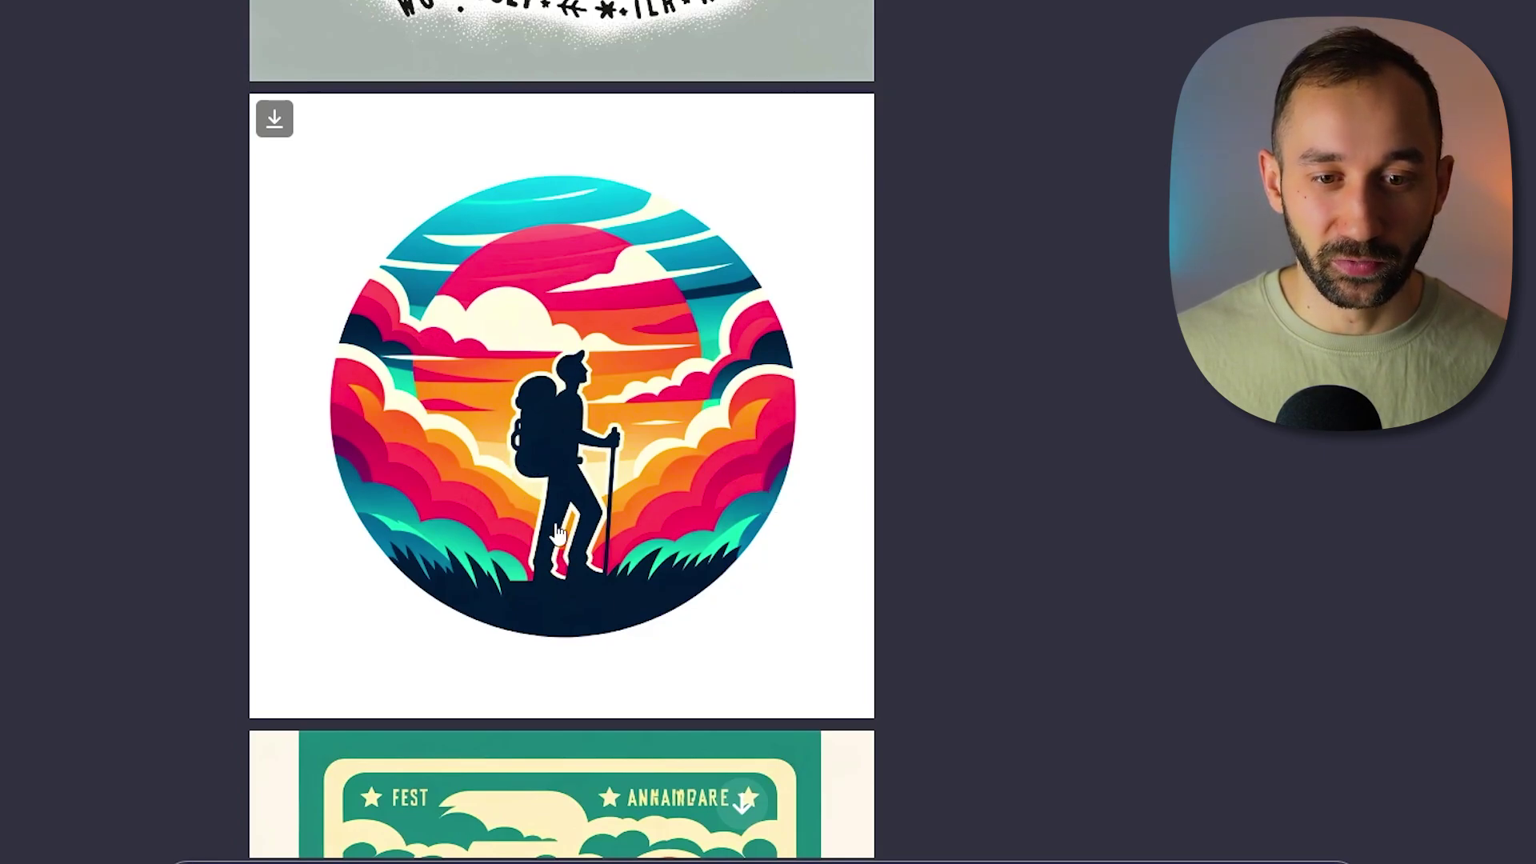
# Scroll down past the retro hiking poster to the hiking gear pattern image as it finishes.
pyautogui.scroll(-3, 560, 552)
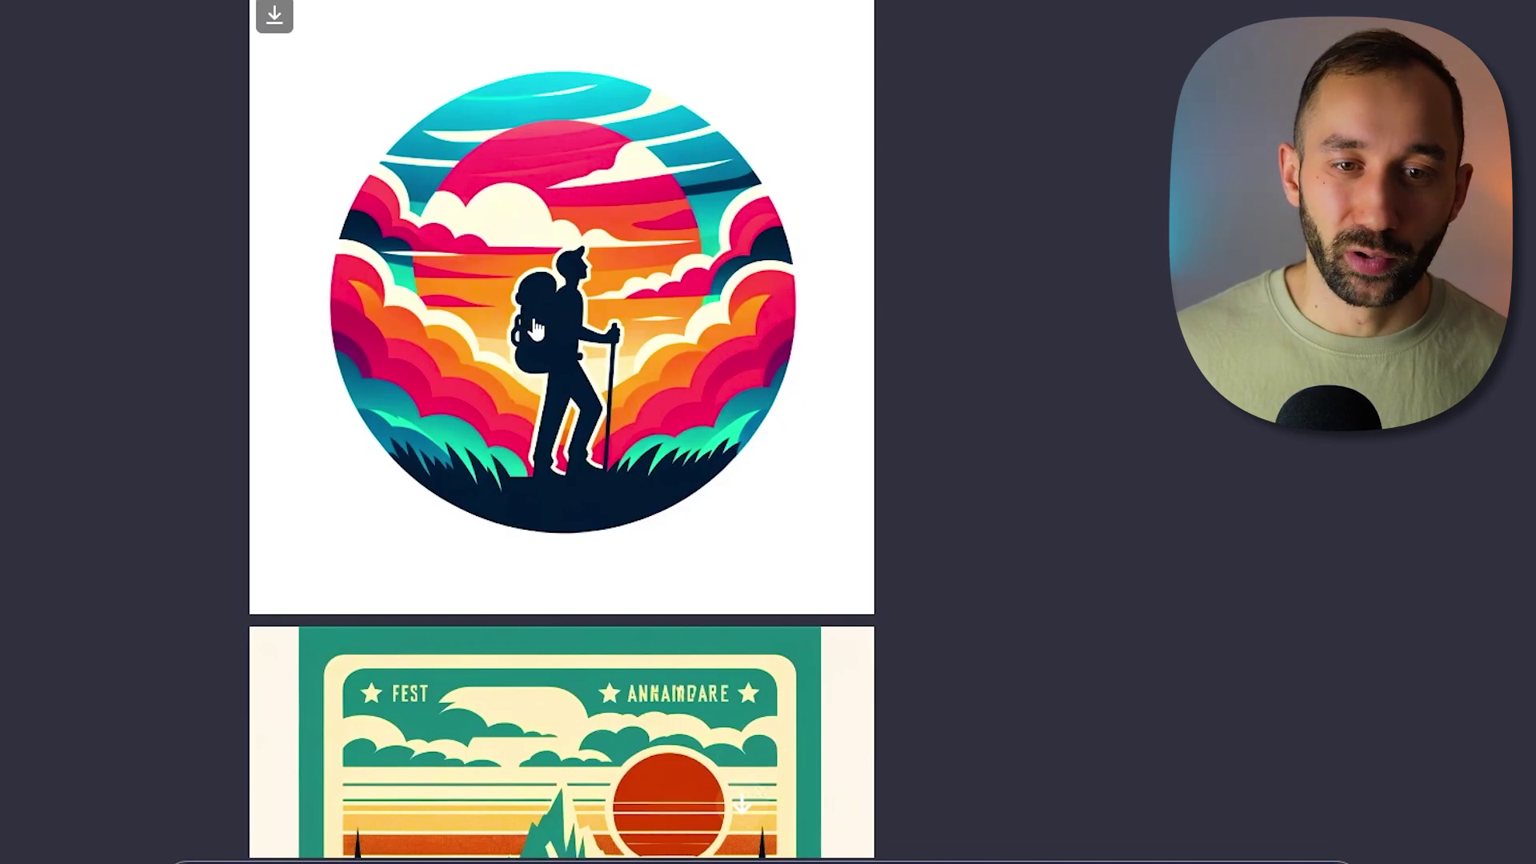
pyautogui.scroll(1, 544, 339)
pyautogui.scroll(-1, 480, 348)
pyautogui.scroll(-5, 461, 350)
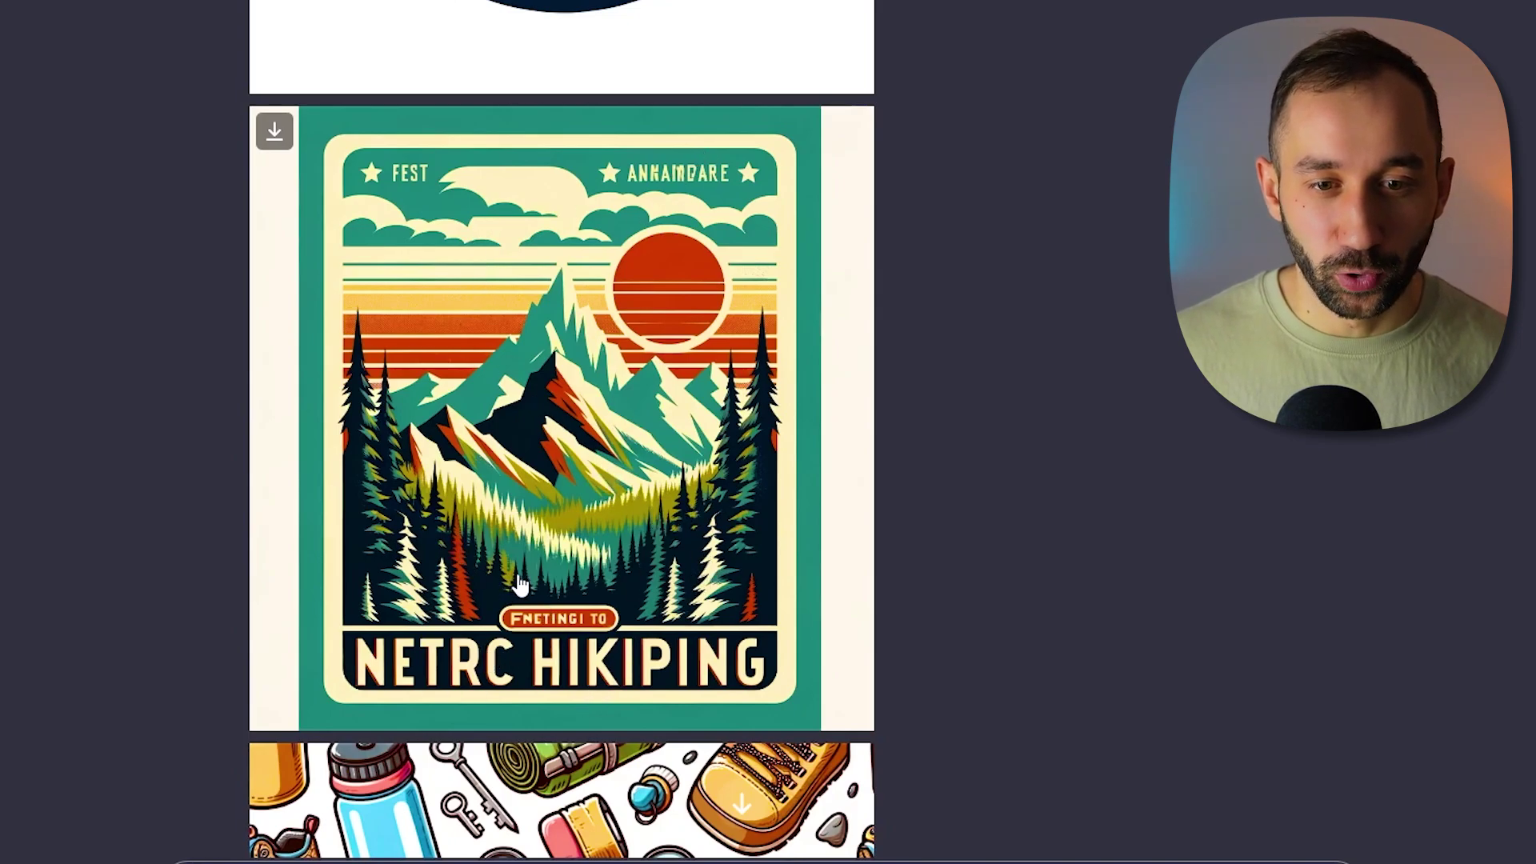
pyautogui.scroll(-1, 455, 308)
pyautogui.scroll(-1, 455, 308)
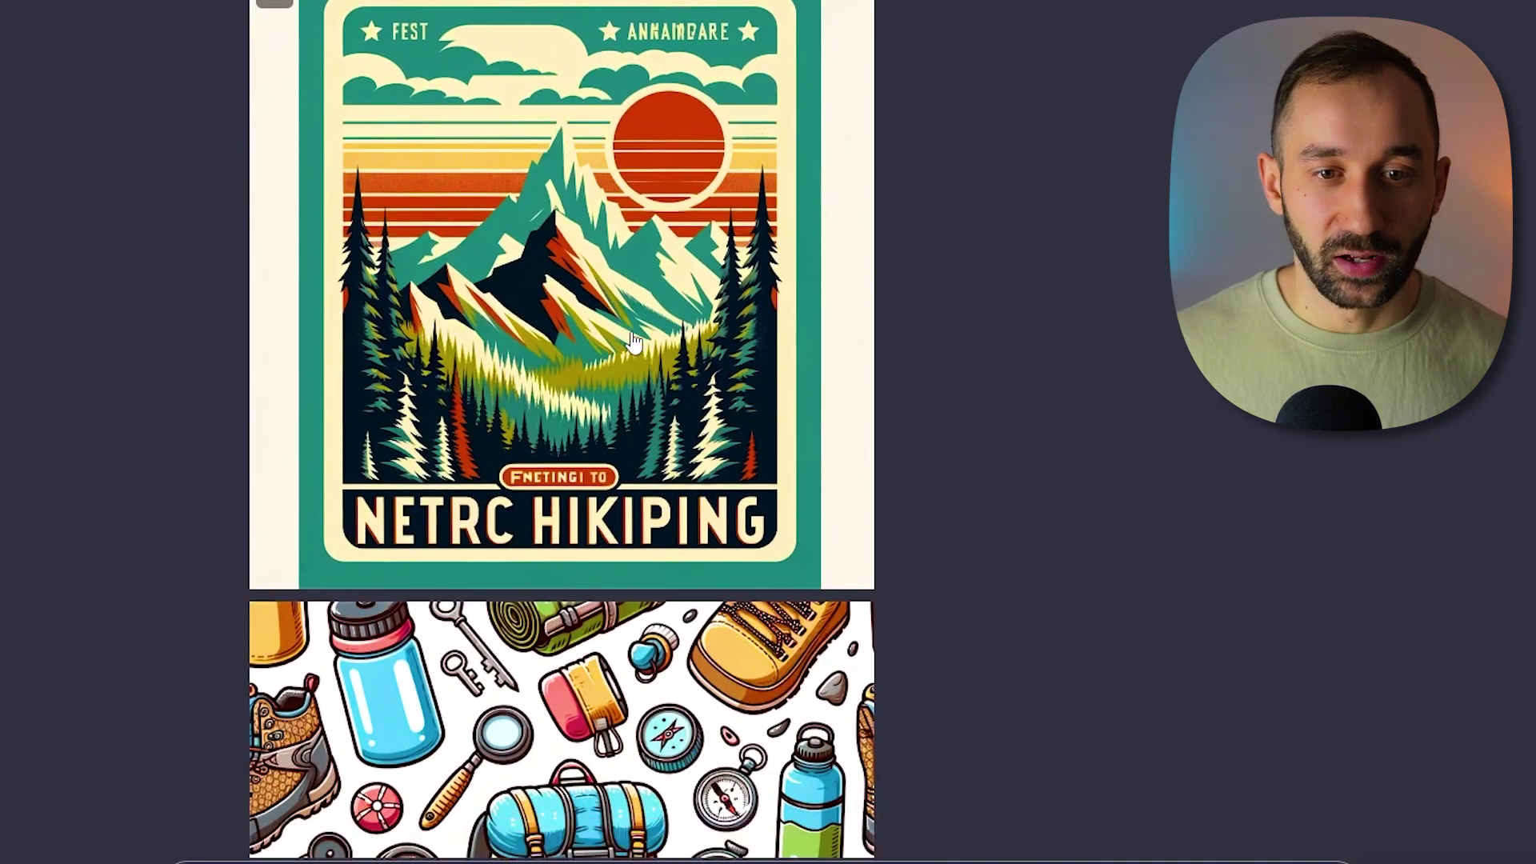
pyautogui.scroll(1, 480, 320)
pyautogui.scroll(-1, 668, 412)
pyautogui.scroll(-4, 668, 412)
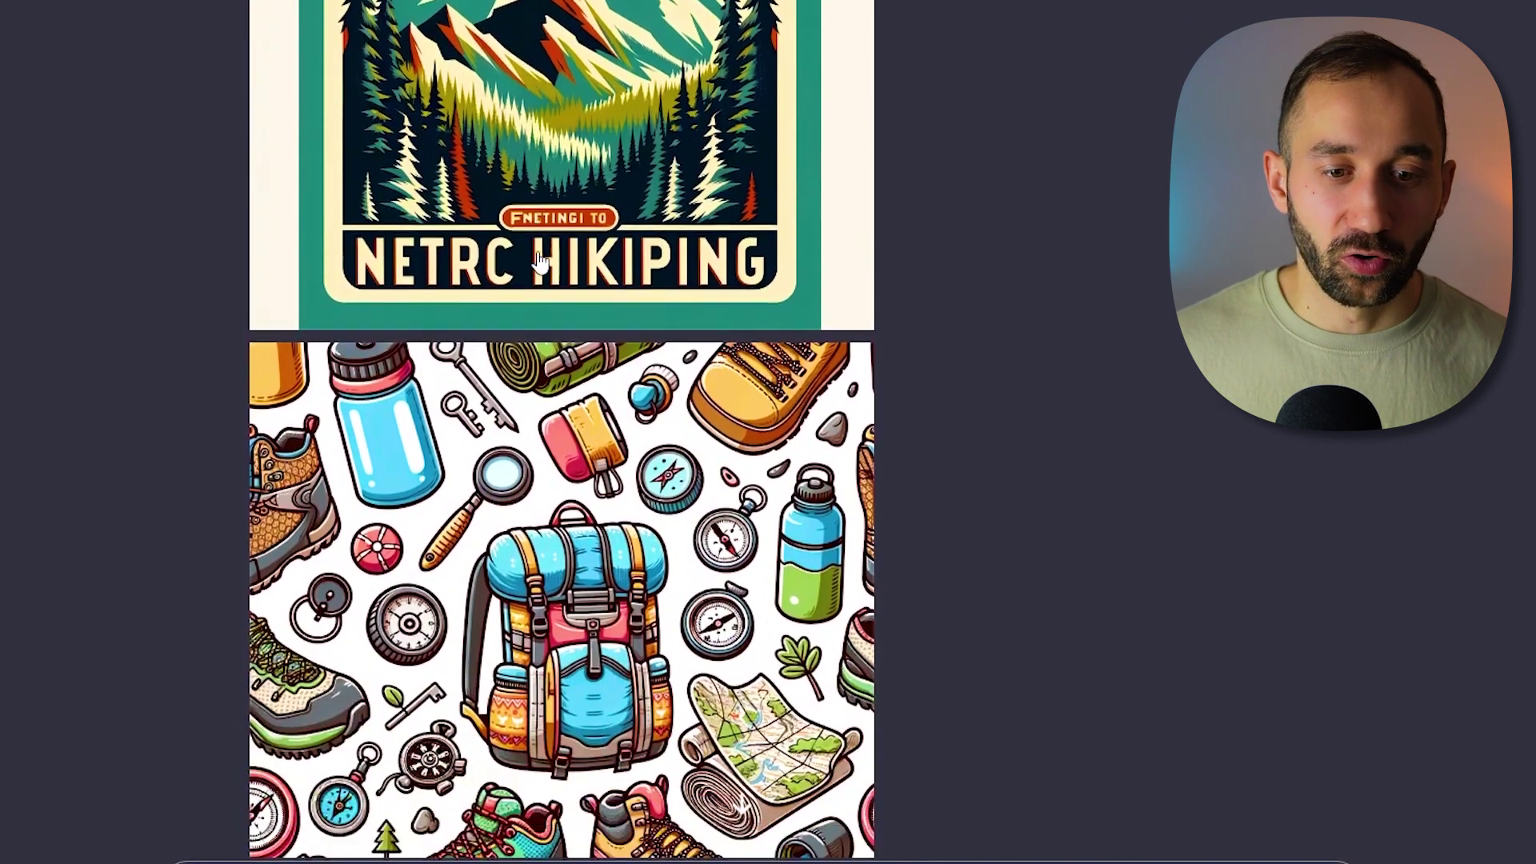
pyautogui.scroll(1, 720, 448)
pyautogui.scroll(-2, 744, 479)
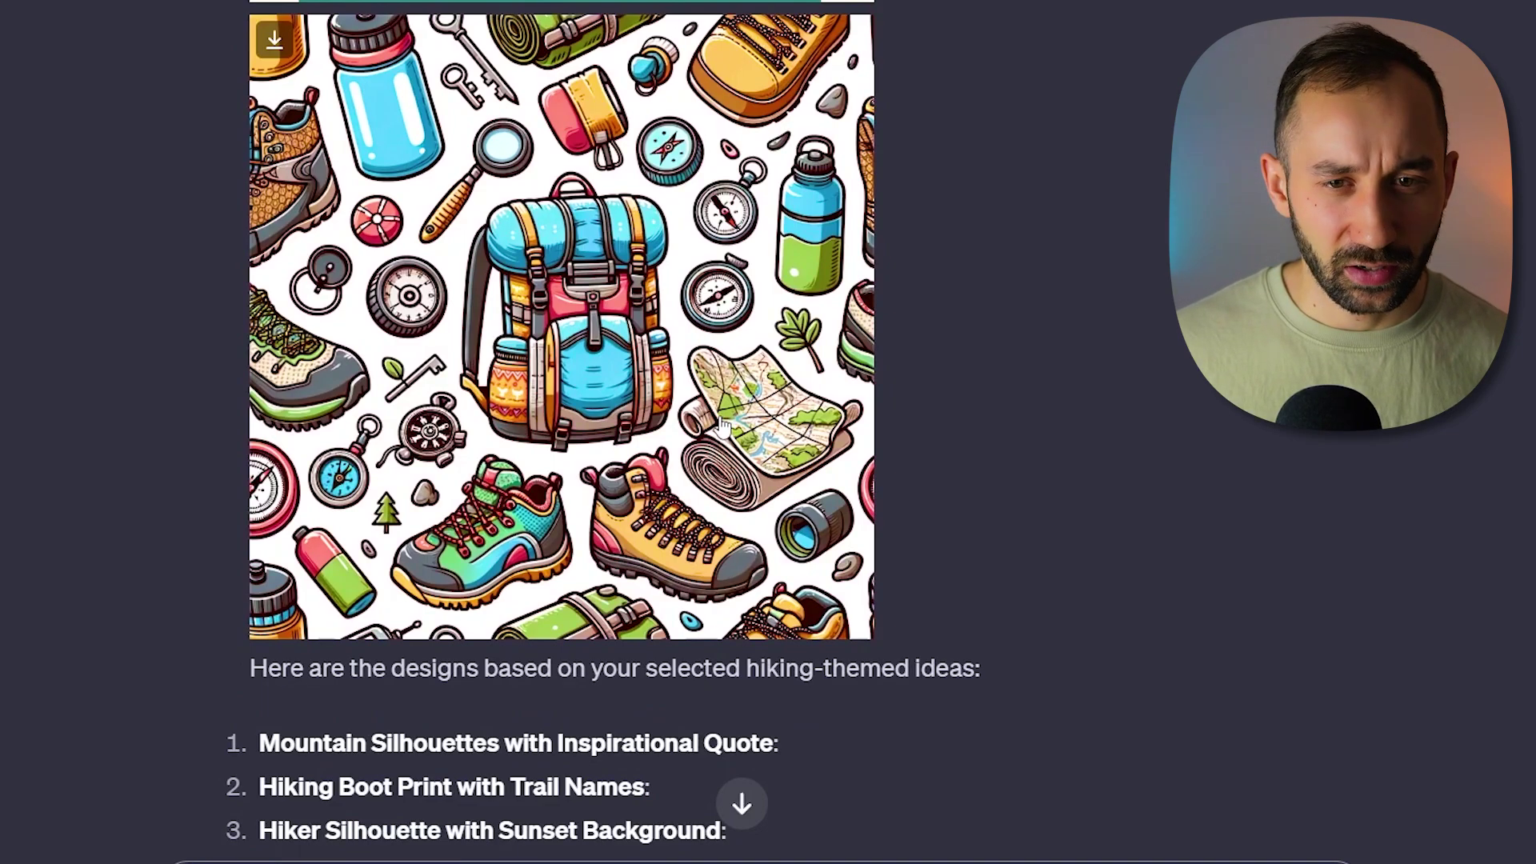
# Scroll down to read the numbered summary ending with Hiking Gear Pattern, then scroll back up.
pyautogui.scroll(1, 711, 424)
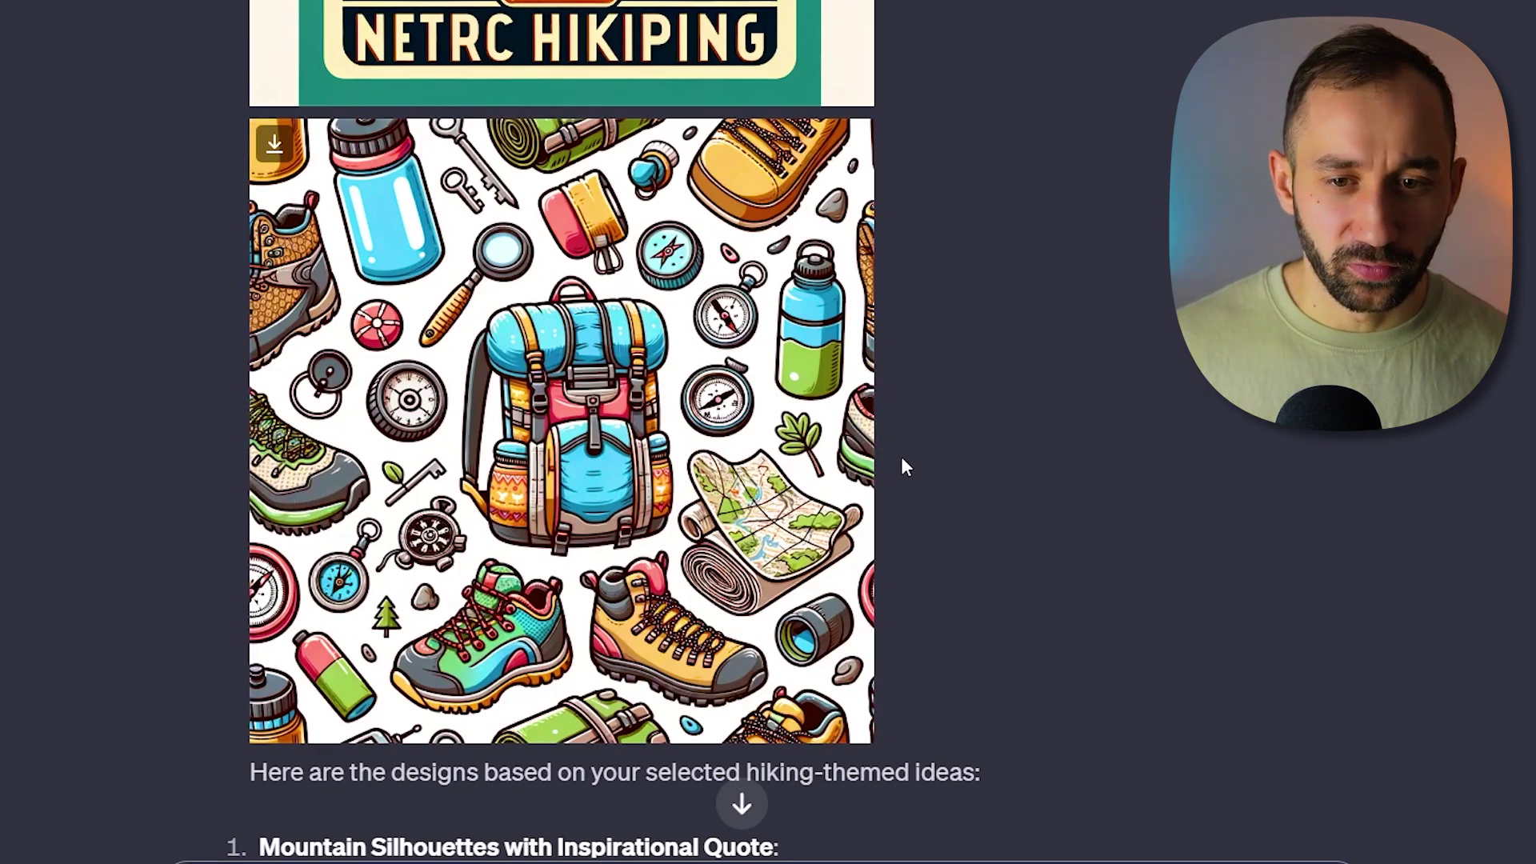
pyautogui.scroll(-3, 775, 624)
pyautogui.scroll(3, 772, 556)
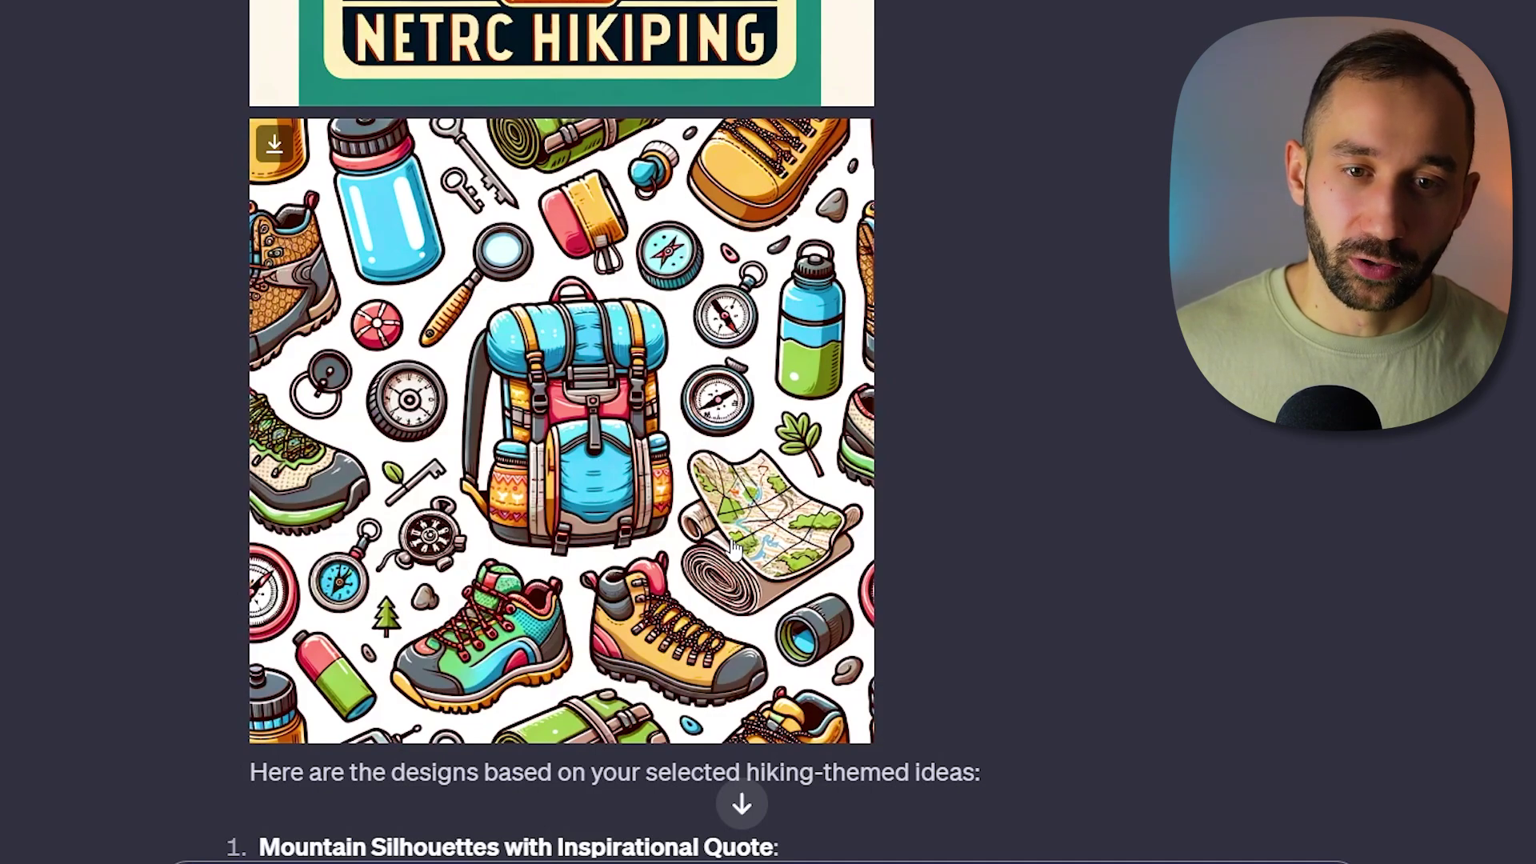
pyautogui.scroll(-1, 733, 549)
pyautogui.scroll(-4, 732, 548)
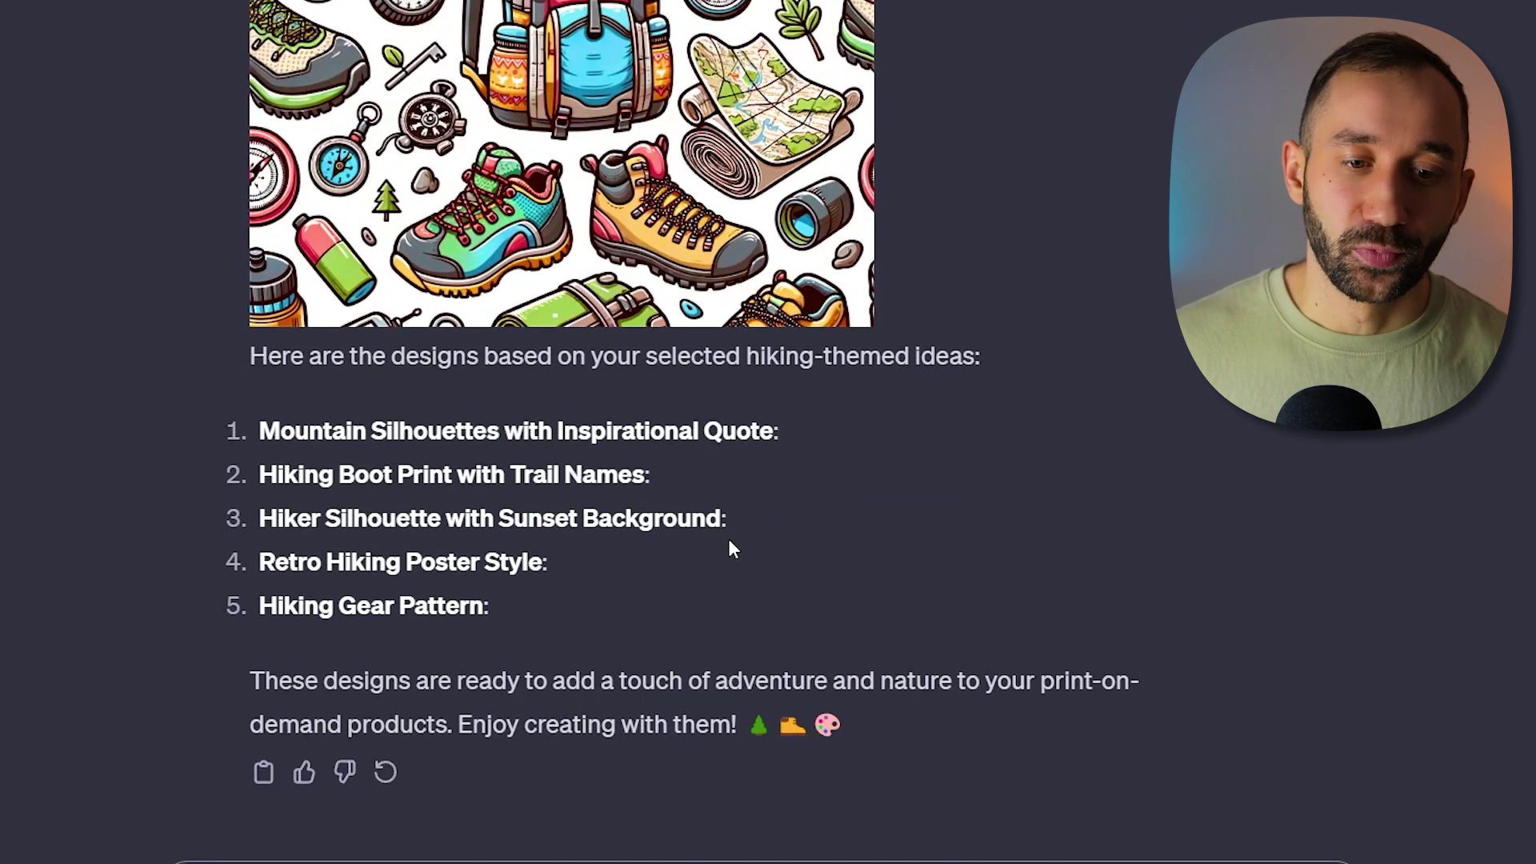
pyautogui.scroll(4, 750, 773)
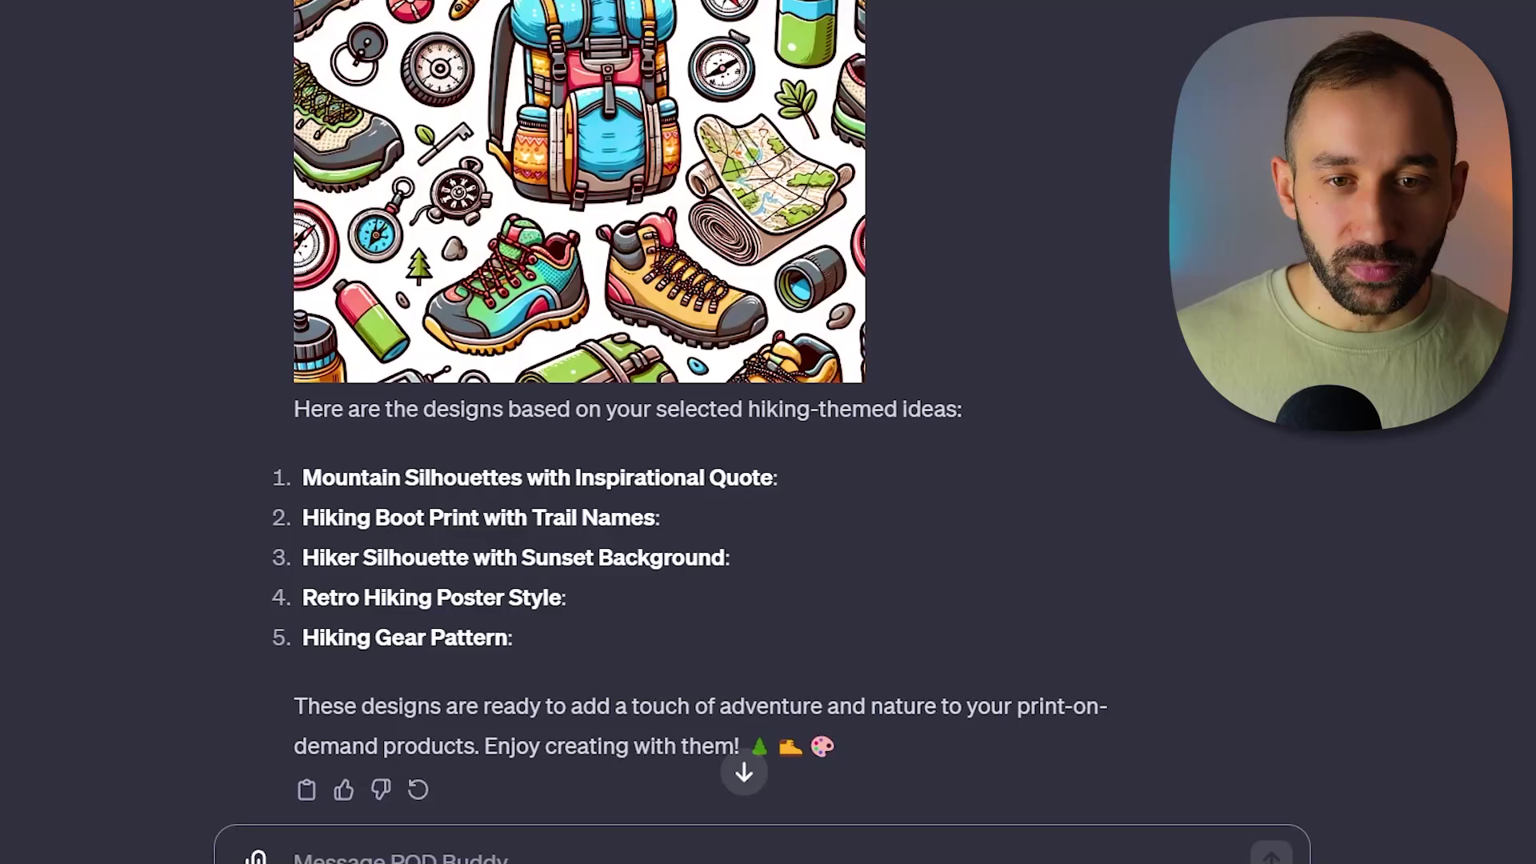
pyautogui.scroll(8, 119, 620)
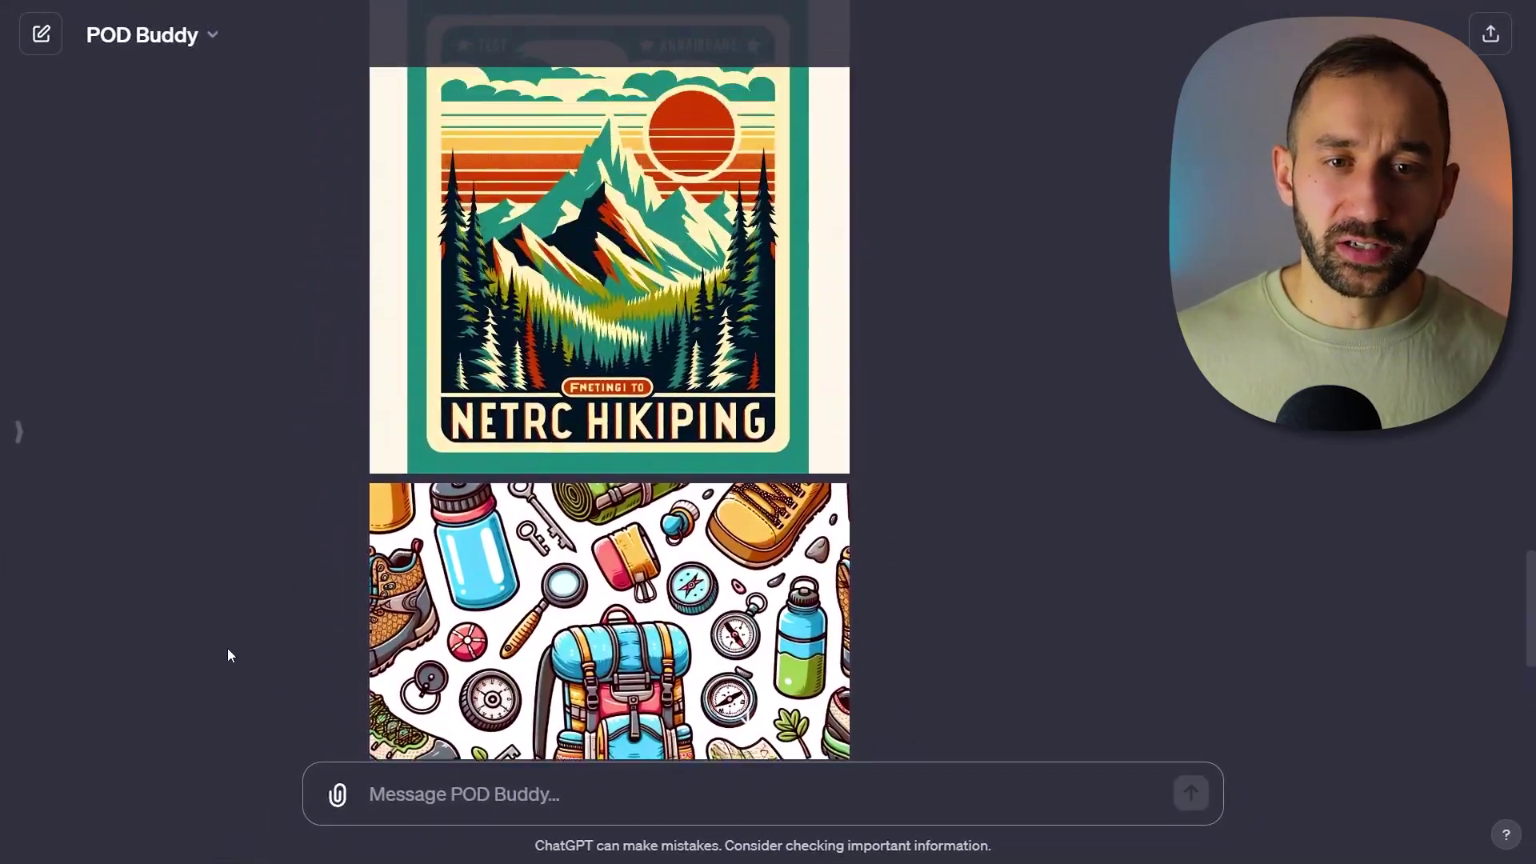
pyautogui.scroll(10, 227, 649)
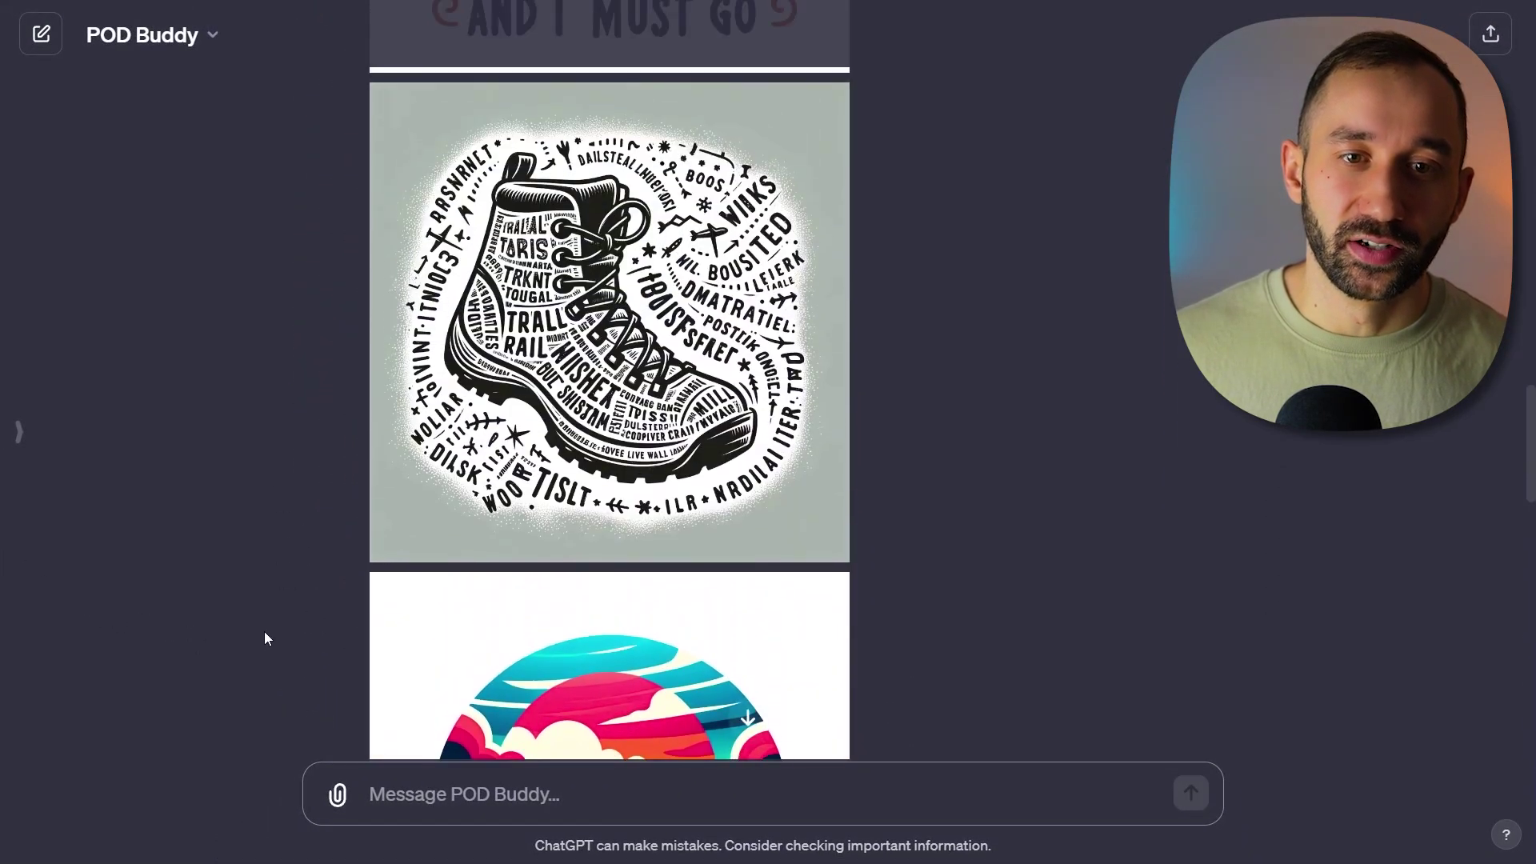
pyautogui.scroll(8, 258, 632)
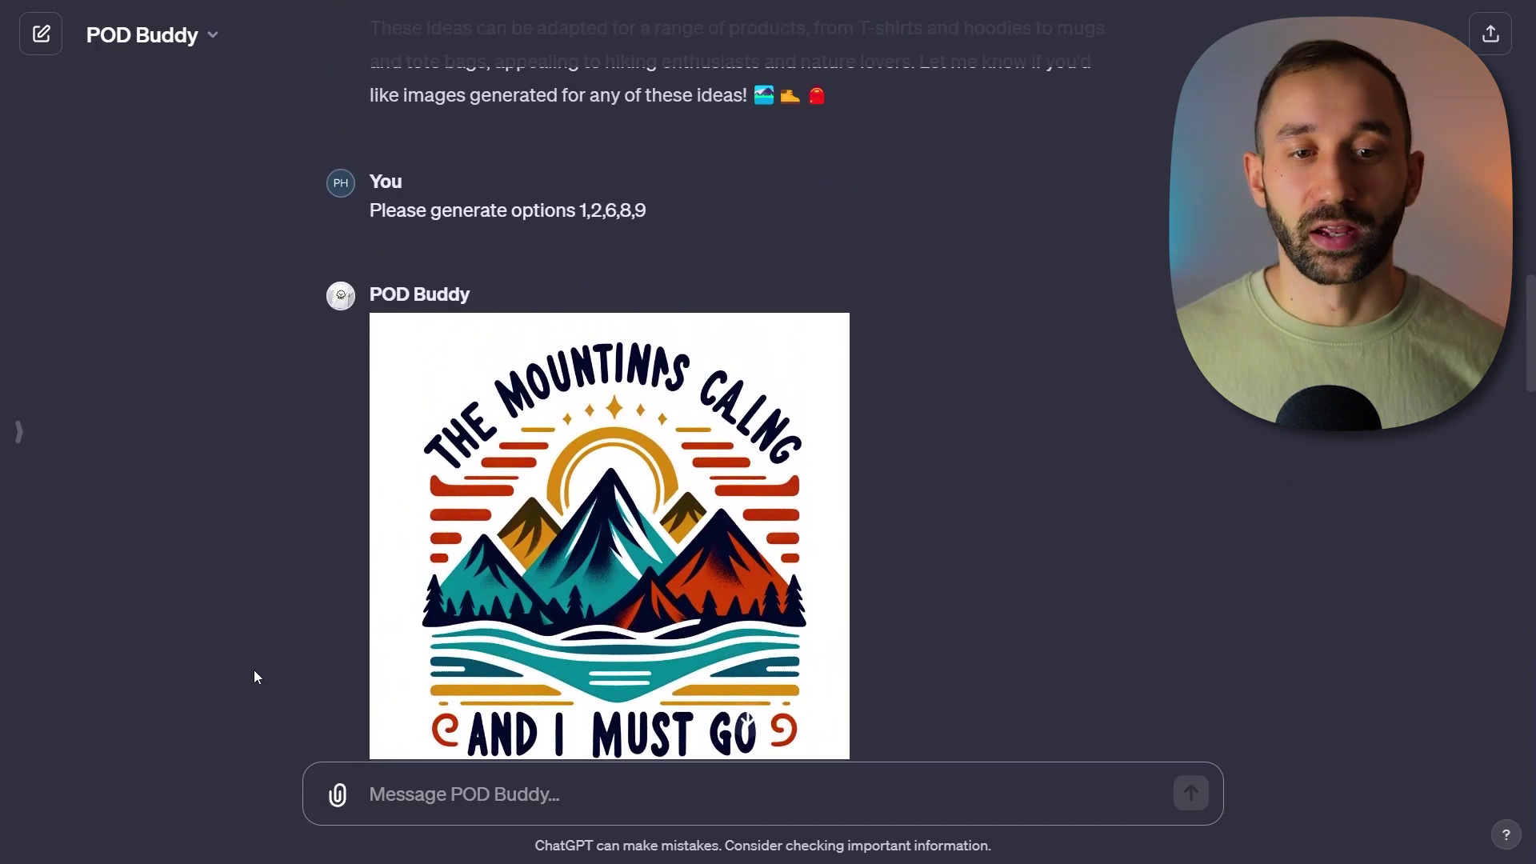